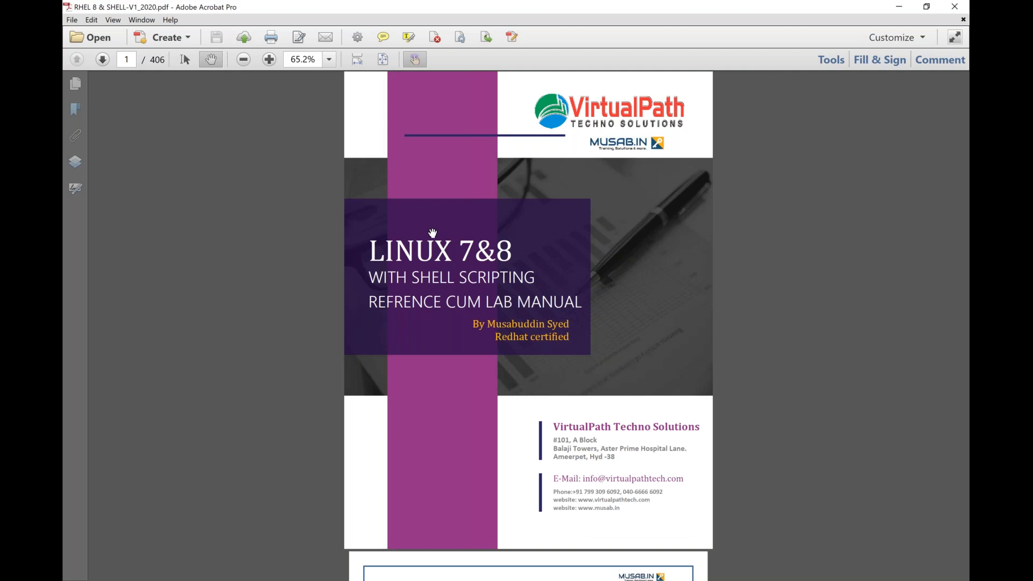
- Check Task Manager's Performance tab for CPU Virtualization: Enabled, then close Task Manager
click(418, 580)
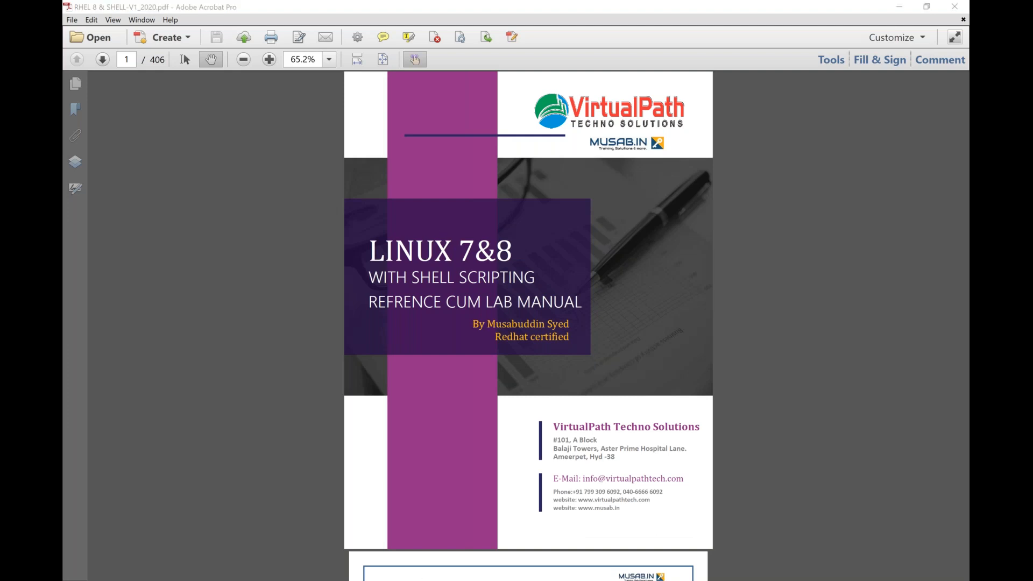
right_click(759, 580)
click(799, 541)
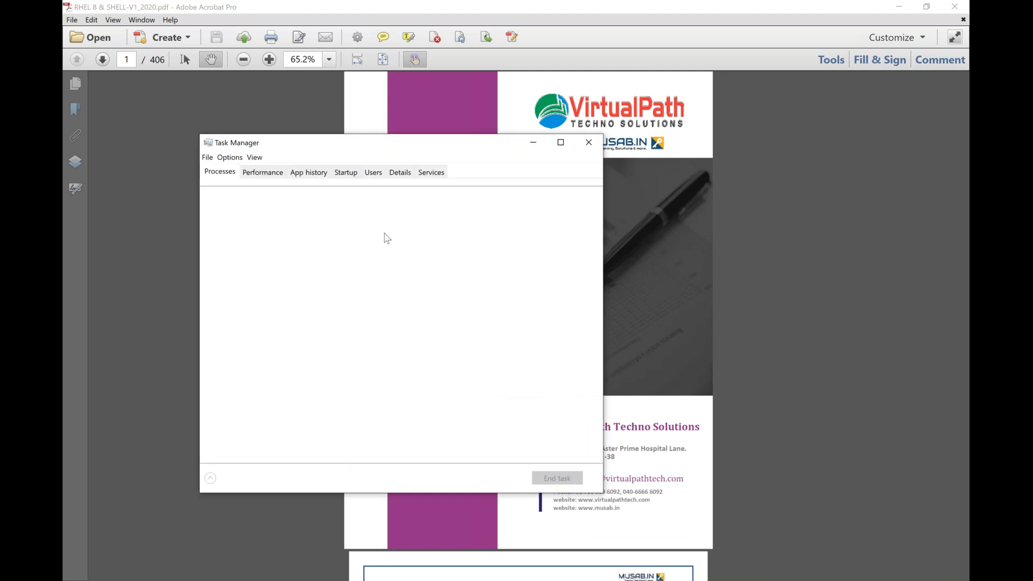
click(268, 173)
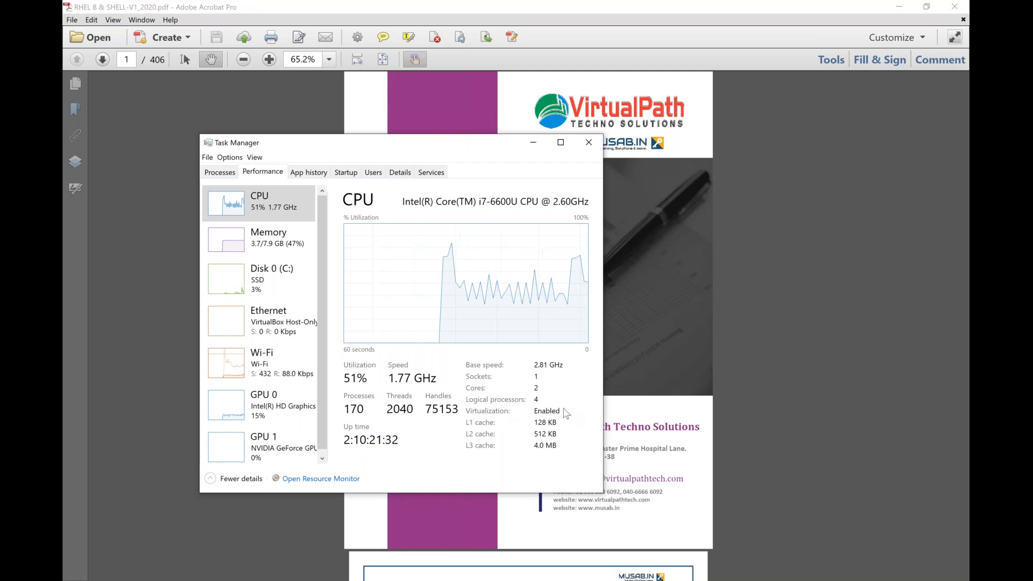
click(591, 145)
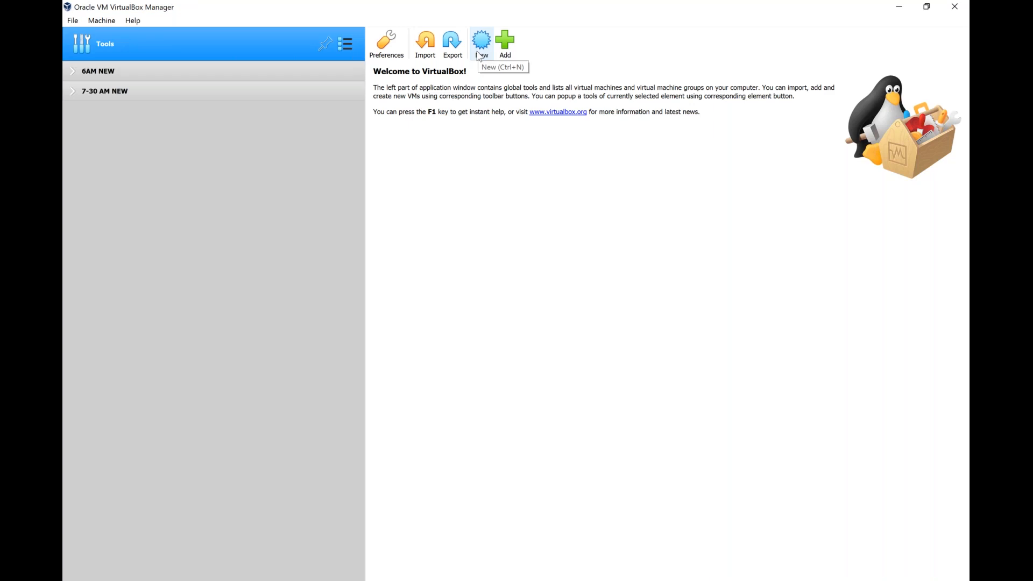
- Start a new virtual machine named RHEL-70, which sets type Linux and version Red Hat (64-bit)
click(480, 57)
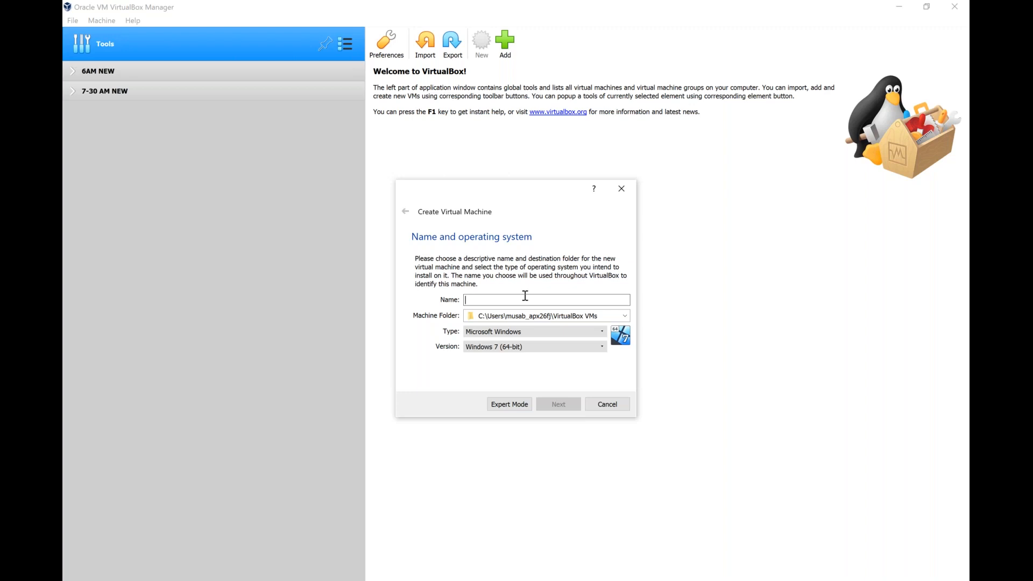
text(rhe)
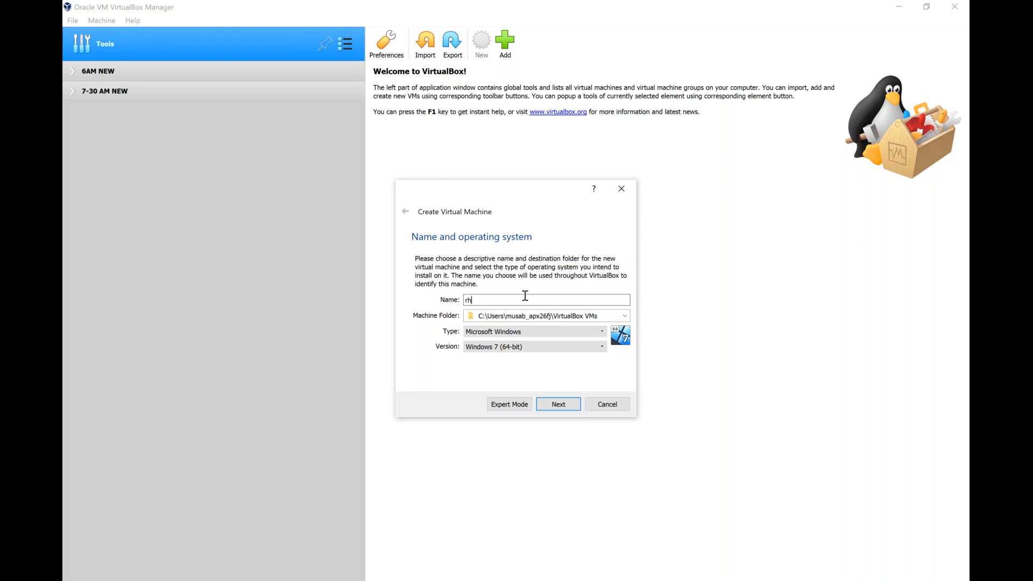
key(BackSpace)
key(BackSpace)
key(BackSpace)
text(RHEL)
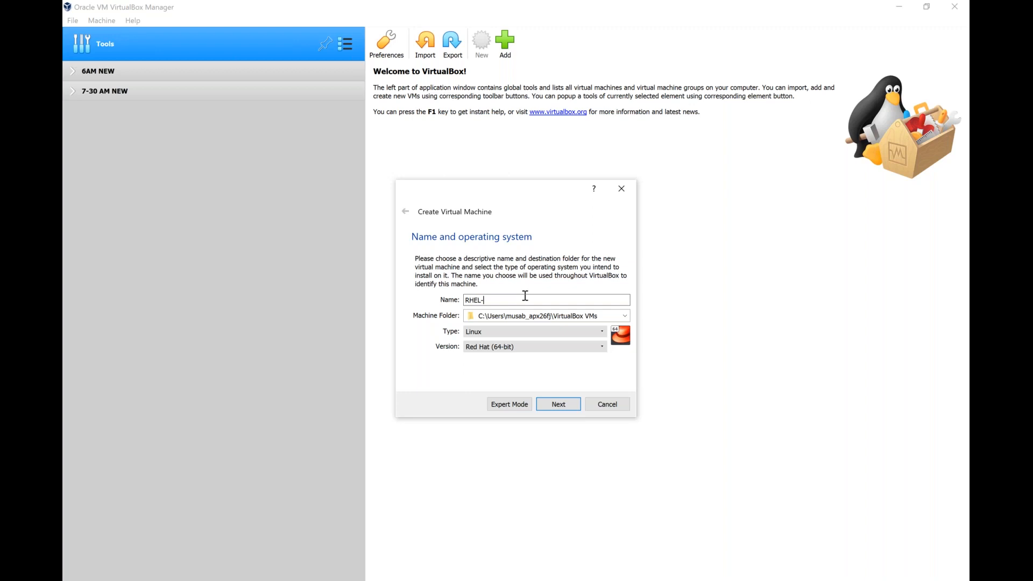
text(-70)
- Set the new VM's memory to 2048 MB and choose 'Create a virtual hard disk now'
click(568, 409)
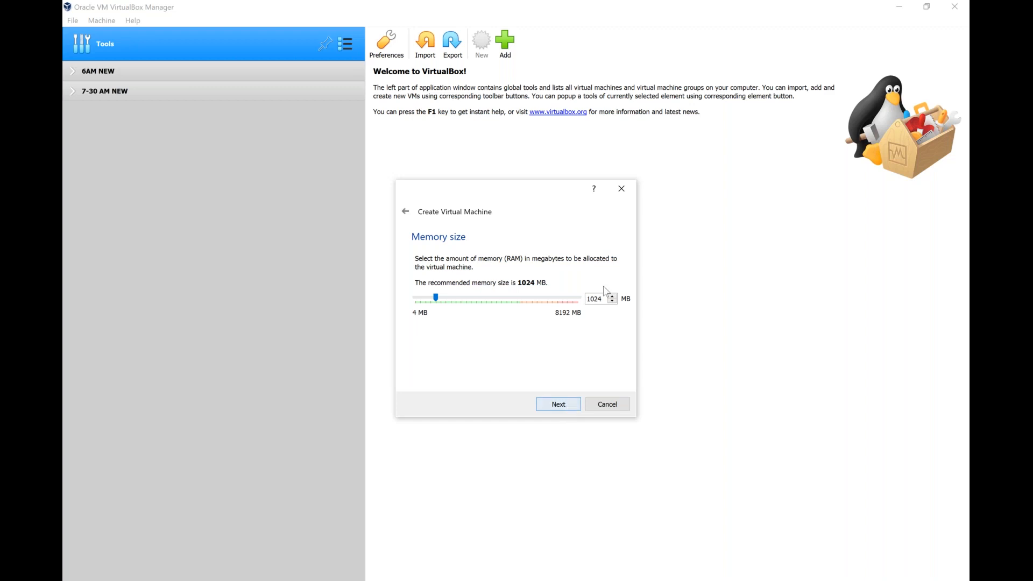
click(458, 300)
click(560, 405)
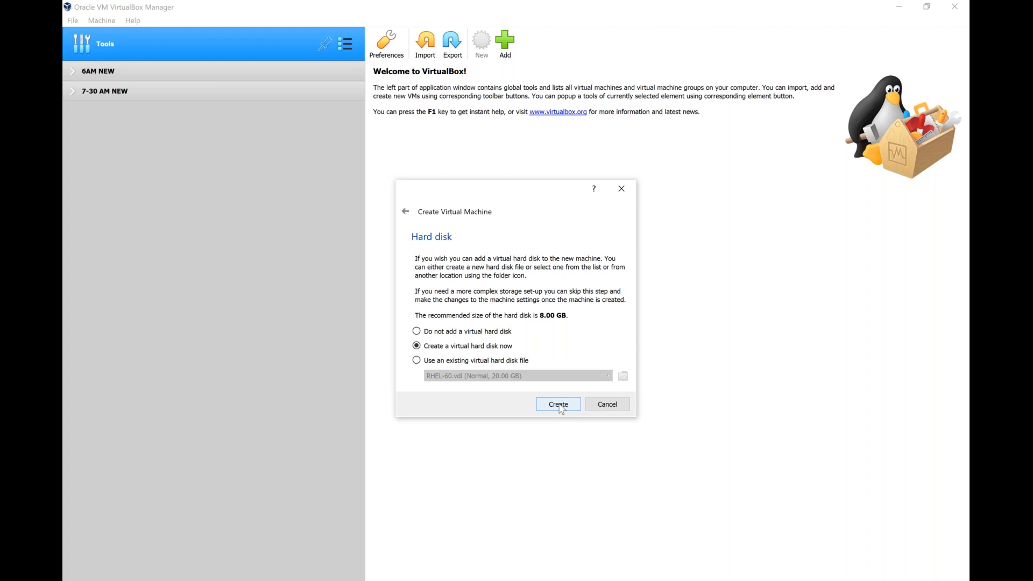
click(451, 349)
- Step through VDI and dynamic allocation, enter a 25 GB disk size, then cancel both wizards
click(565, 406)
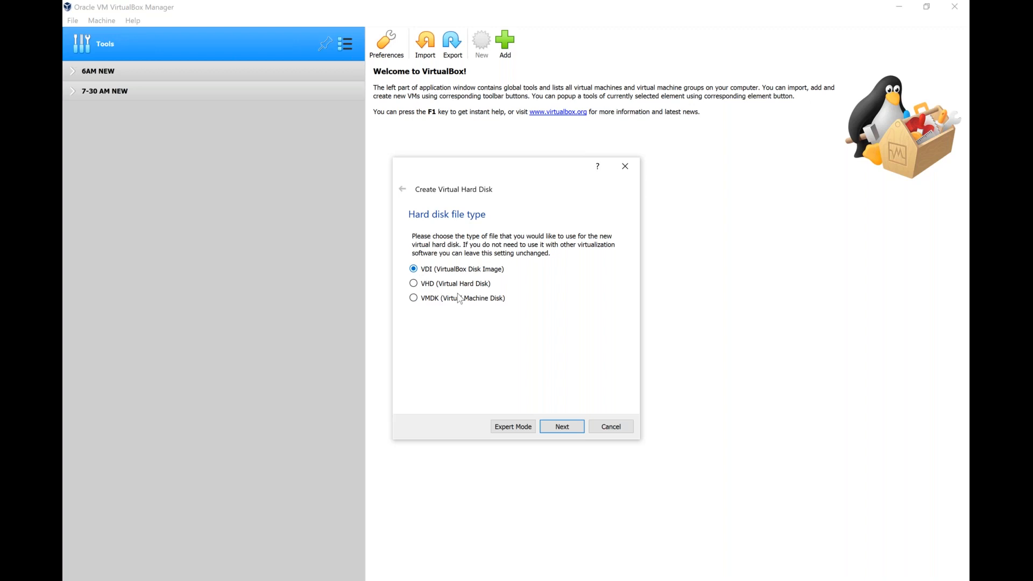
click(563, 427)
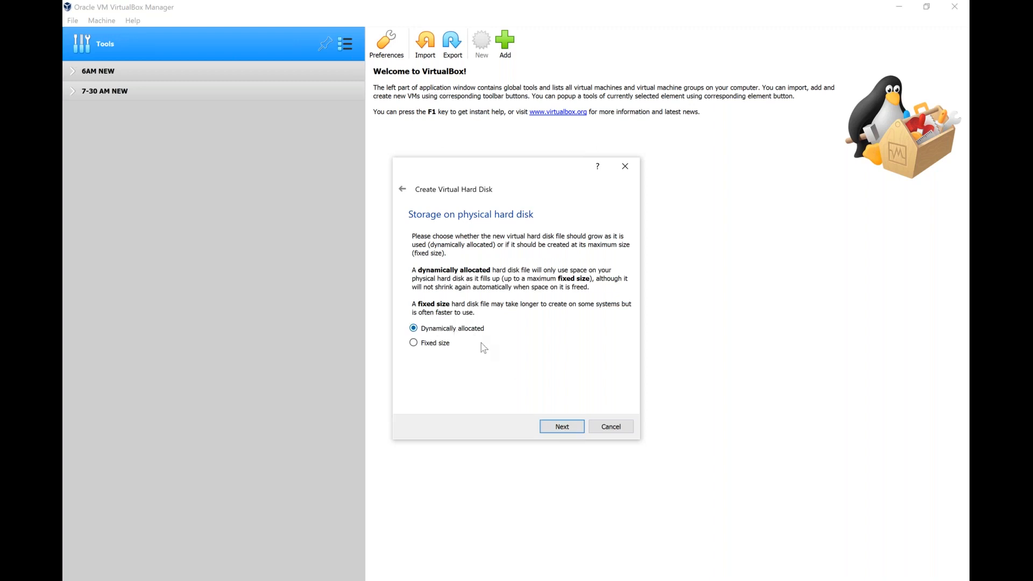
click(562, 427)
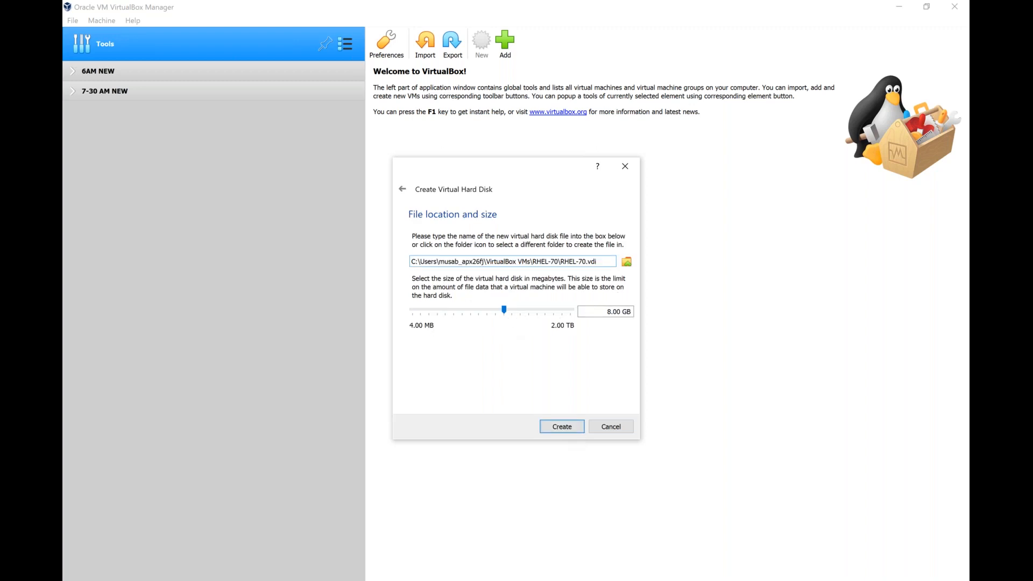
key(Delete)
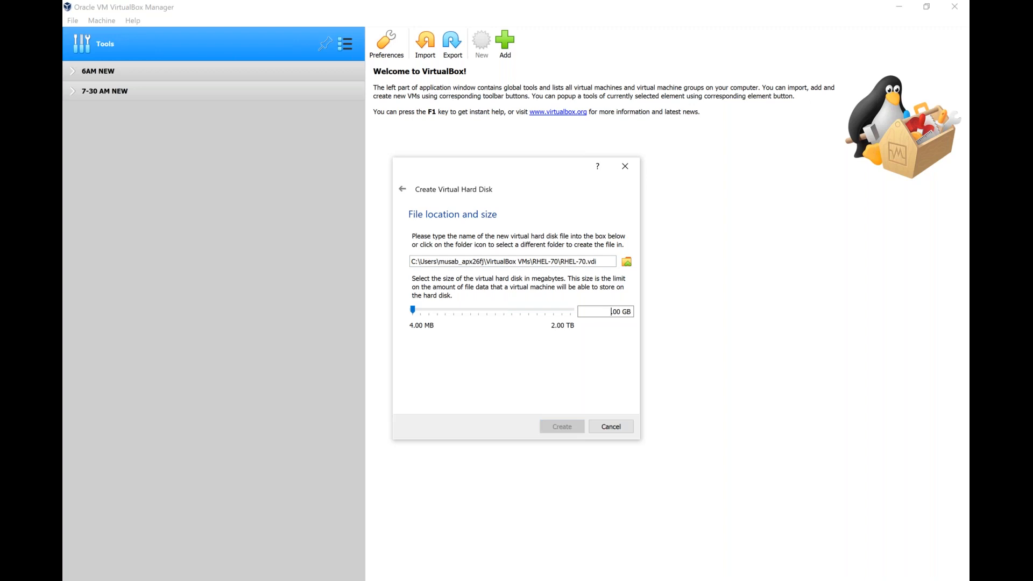
text(25)
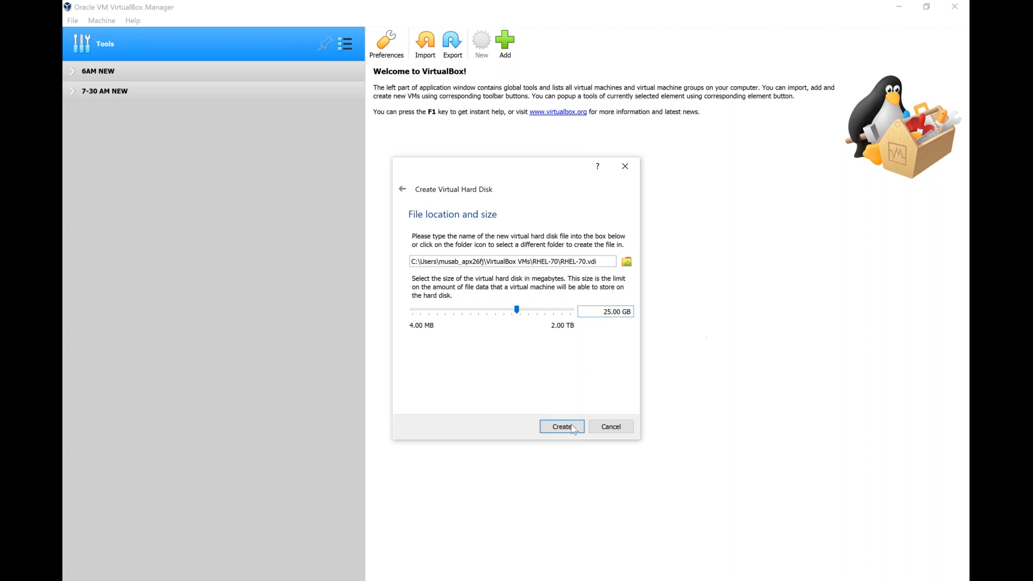
click(613, 427)
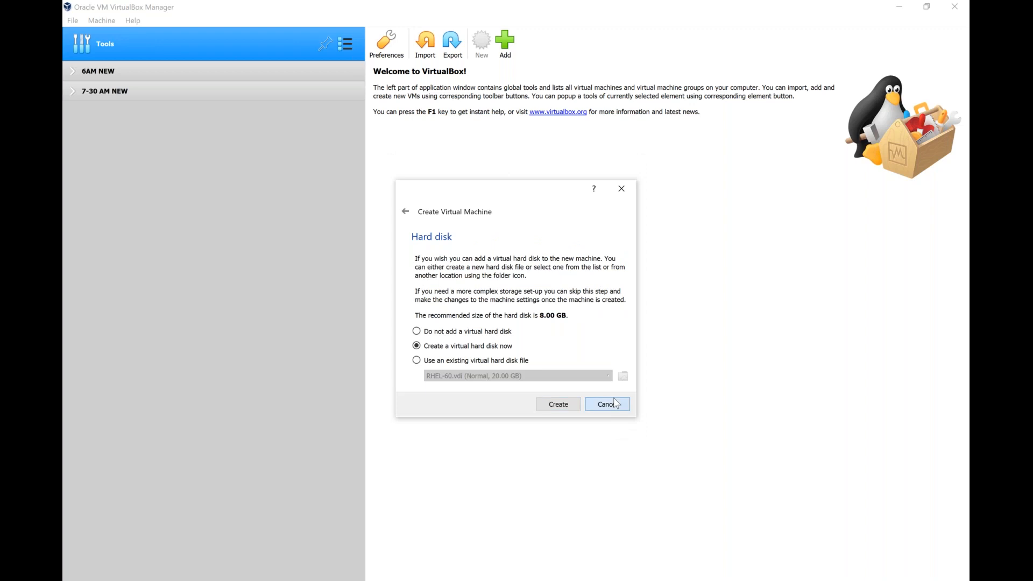
click(614, 412)
- Start a new VM named RHEL-70 again with 2048 MB memory and a new virtual hard disk
click(484, 44)
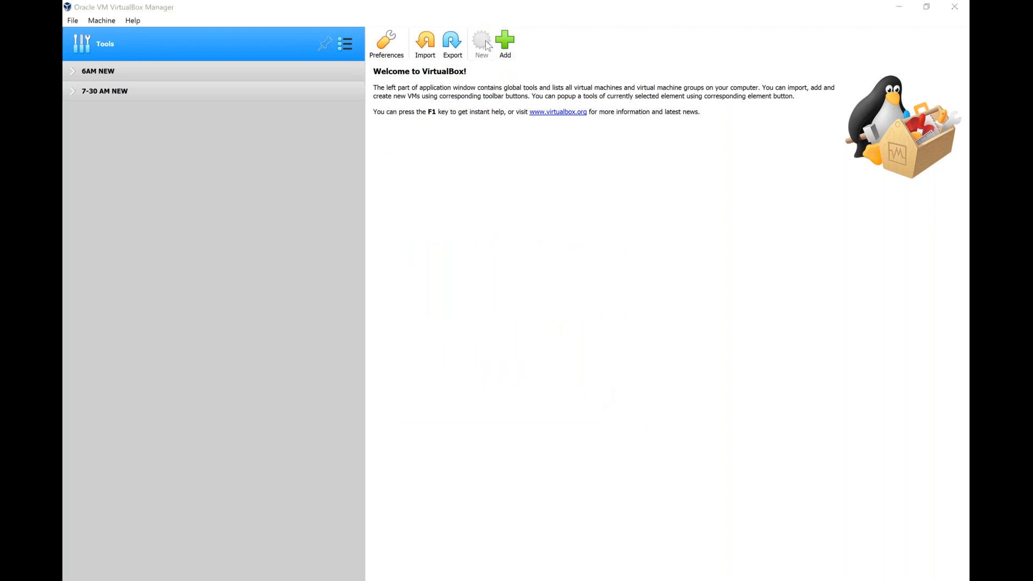
text(RH)
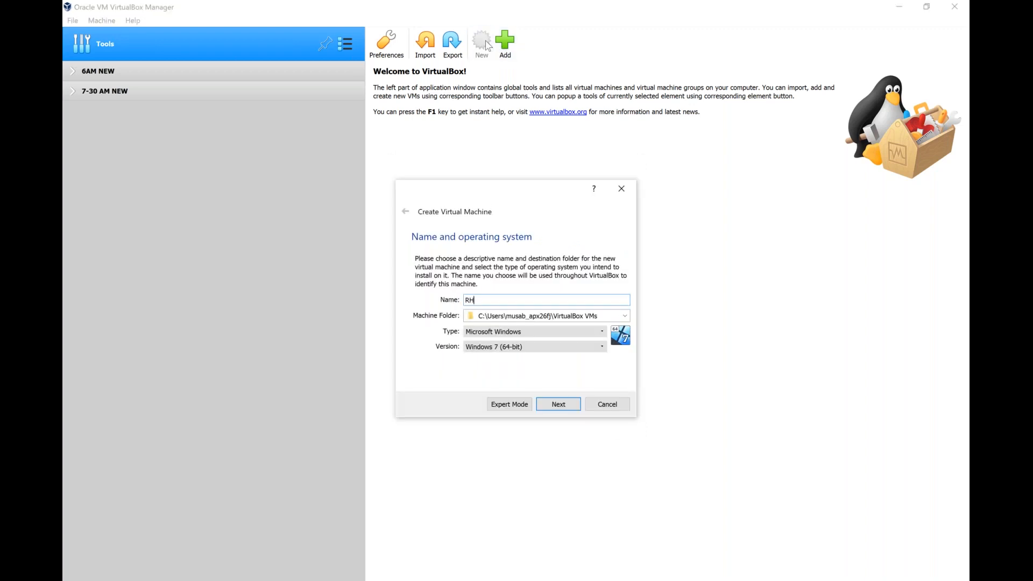
text(EL-70)
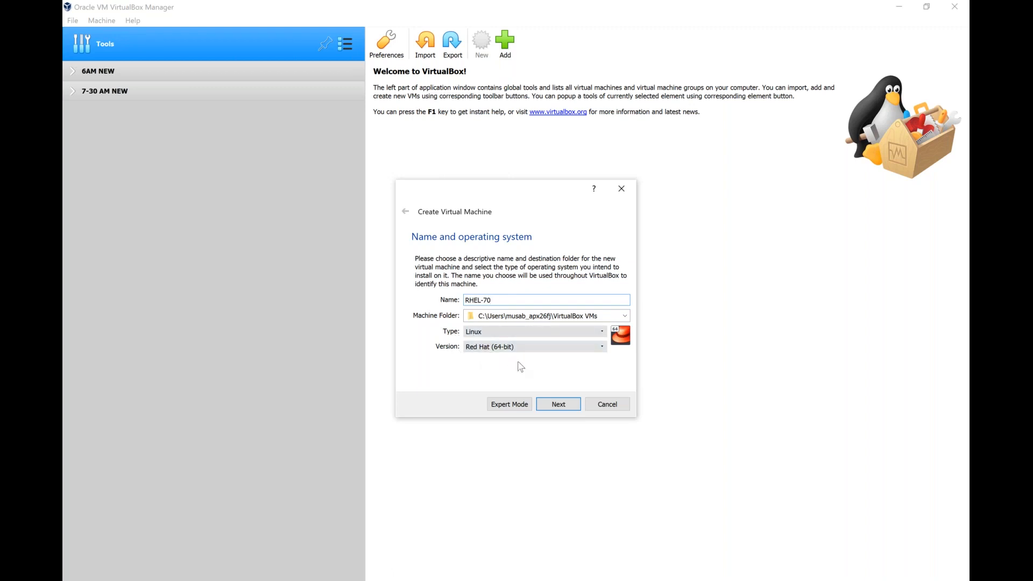
click(568, 411)
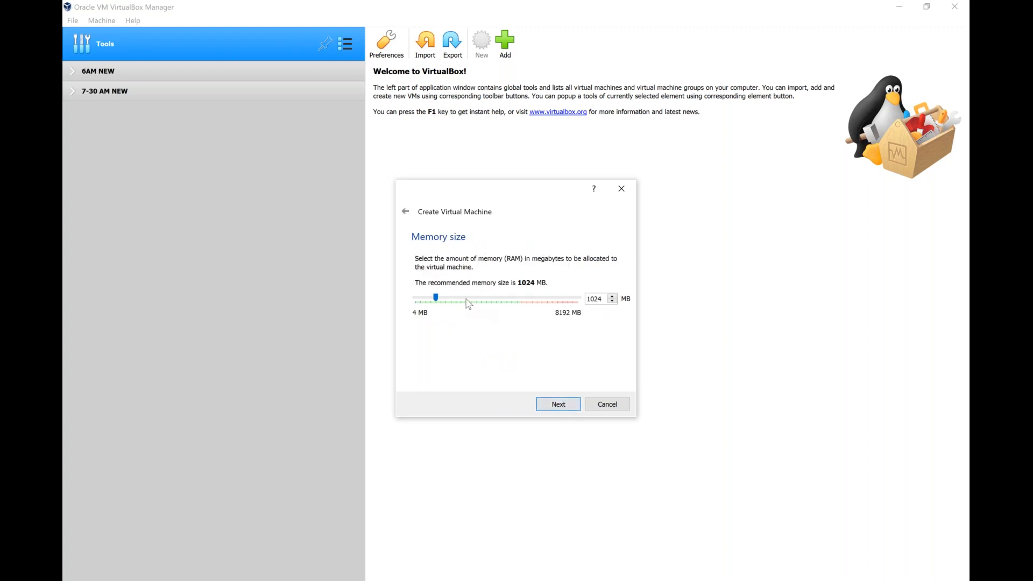
scroll(468, 304, up, 4)
click(568, 409)
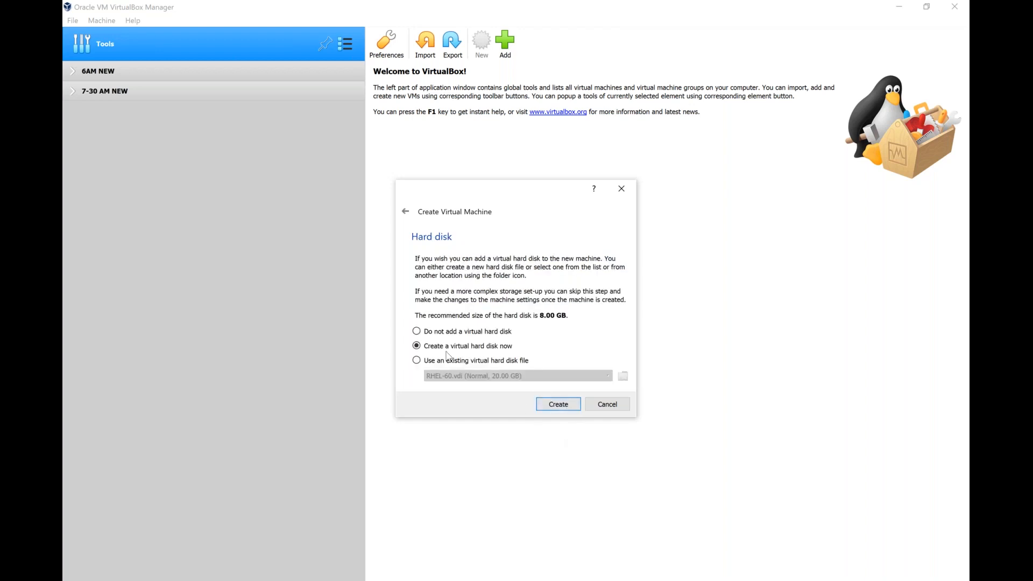
click(571, 414)
- Create a dynamically allocated VDI disk of 25 GB and finish the RHEL-70 machine
click(571, 413)
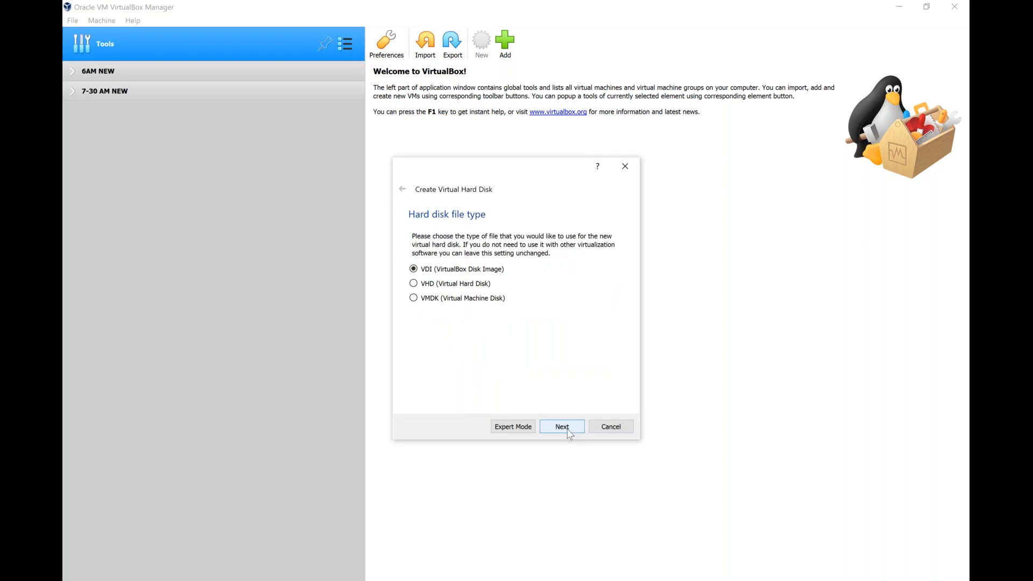
click(562, 427)
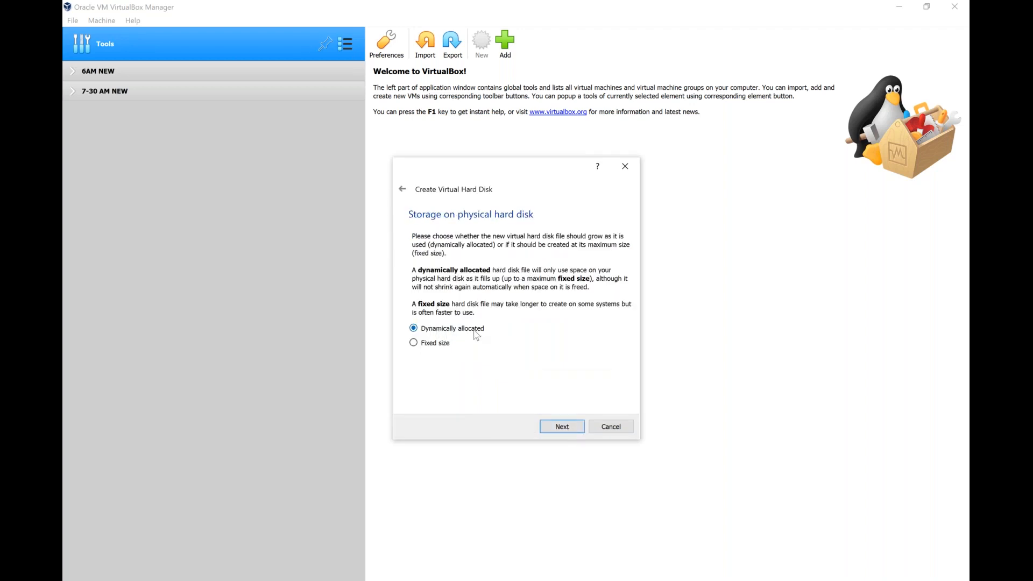
click(563, 428)
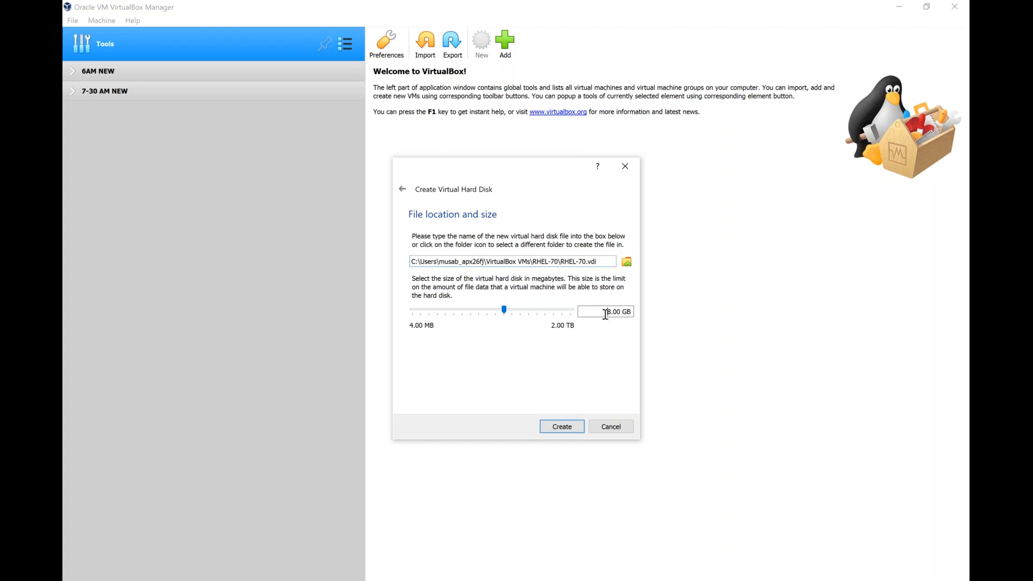
click(606, 314)
key(Delete)
text(75)
click(574, 426)
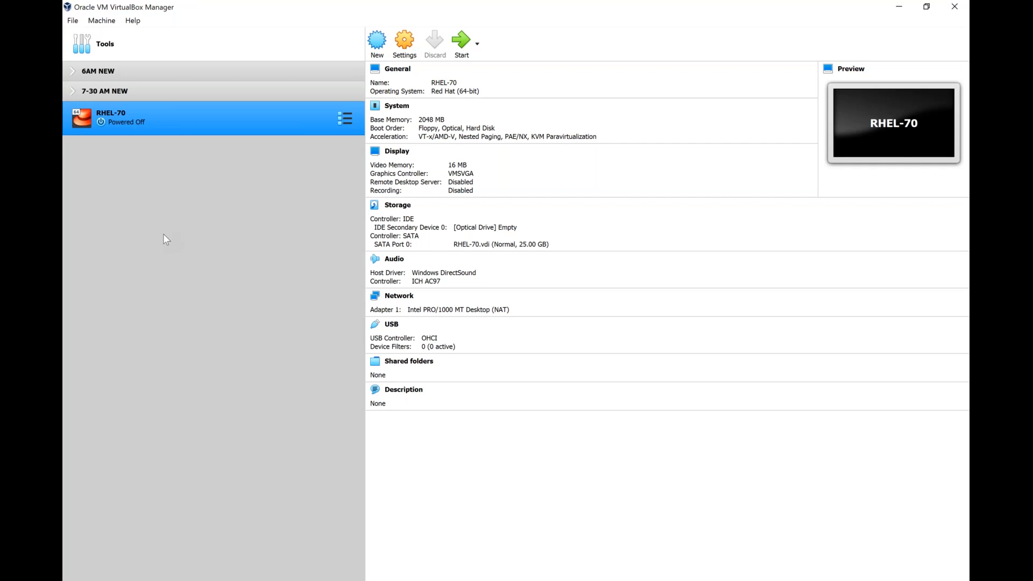
- Open Settings for the RHEL-70 machine from its right-click menu
right_click(134, 108)
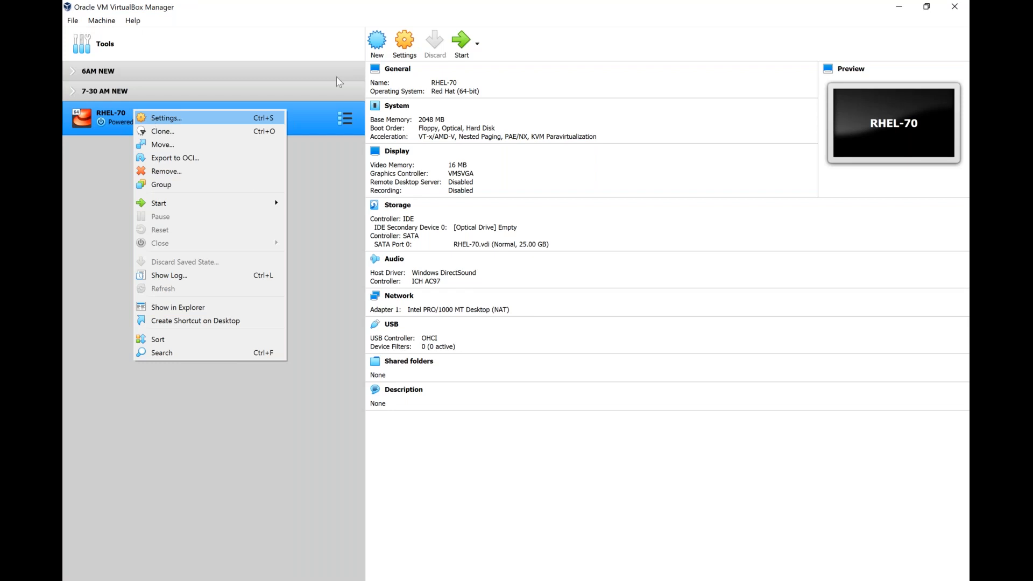
click(196, 118)
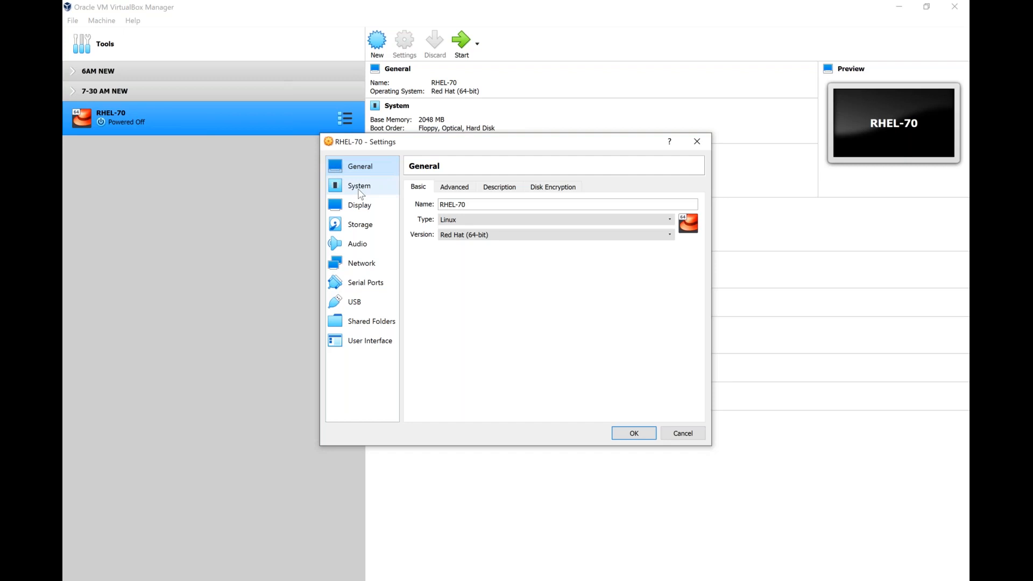
- Go to the System page's Processor tab and raise the processor count to 2
click(358, 188)
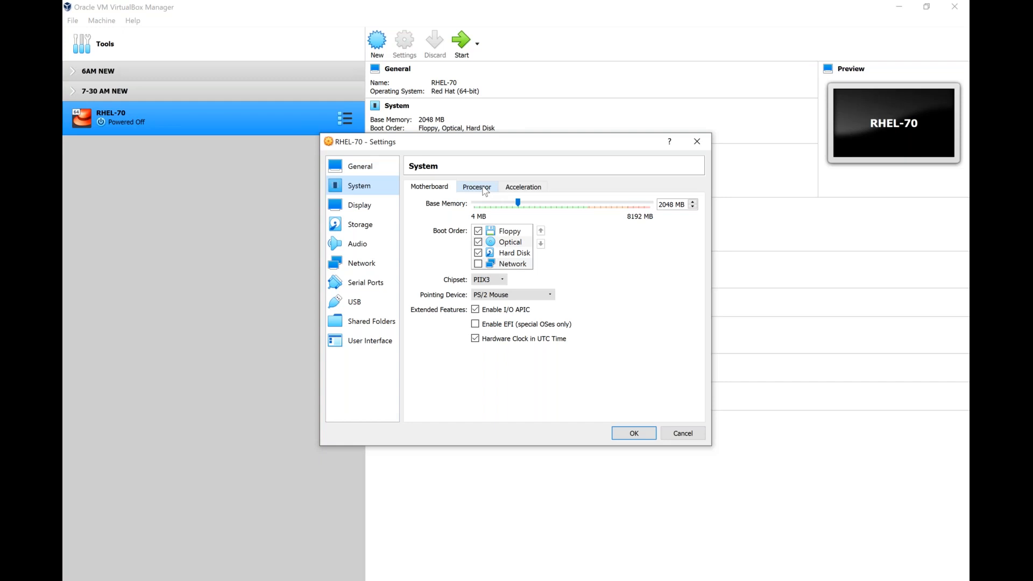
click(484, 190)
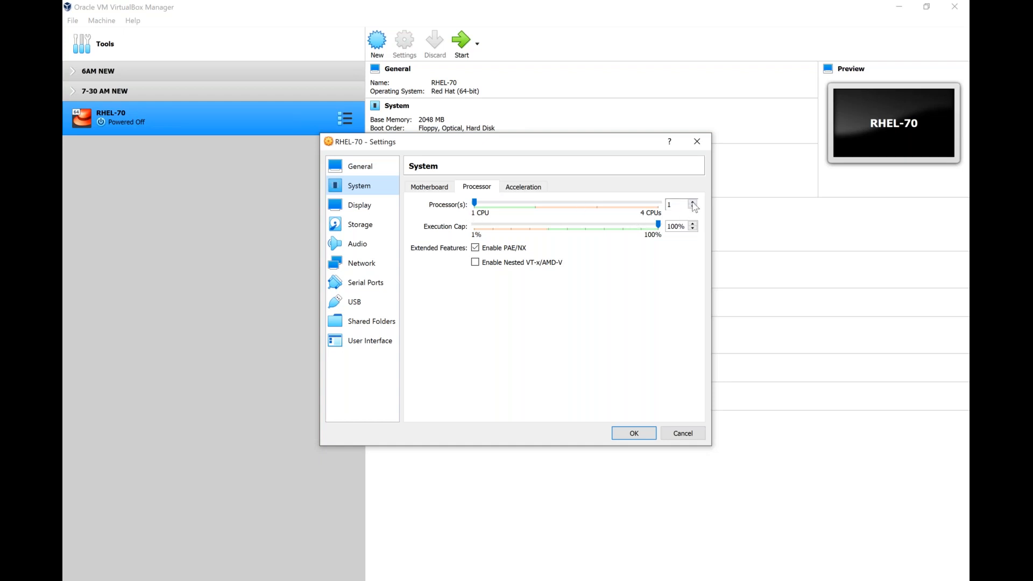
click(694, 203)
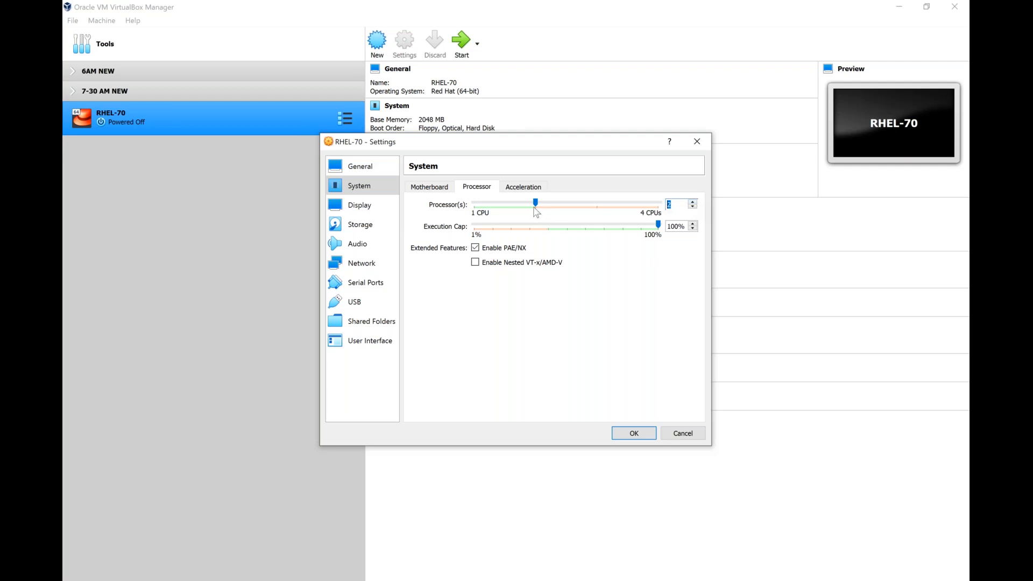
- Keep 2 processors for RHEL-70 and return to the System Motherboard tab
click(366, 186)
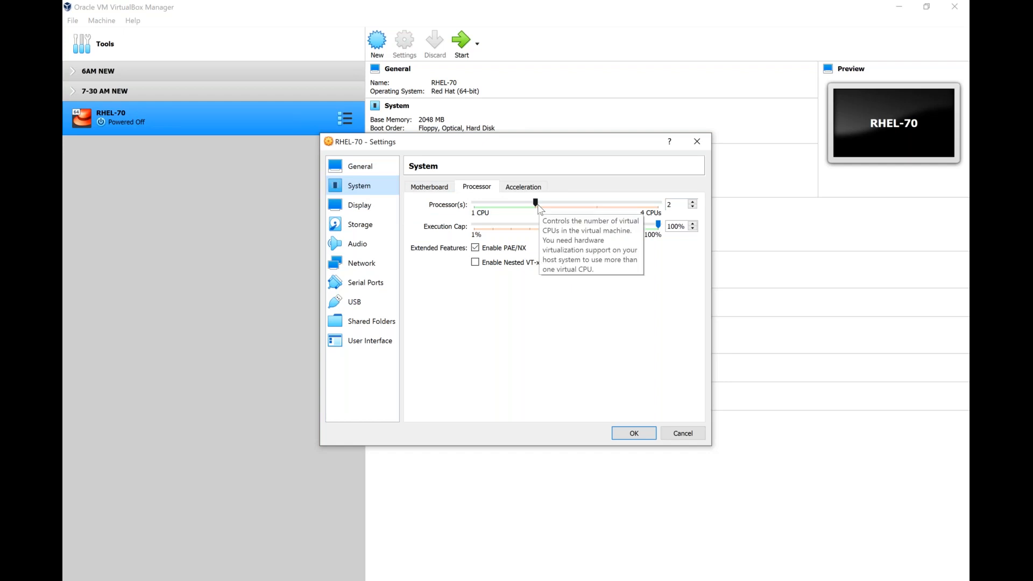
click(437, 189)
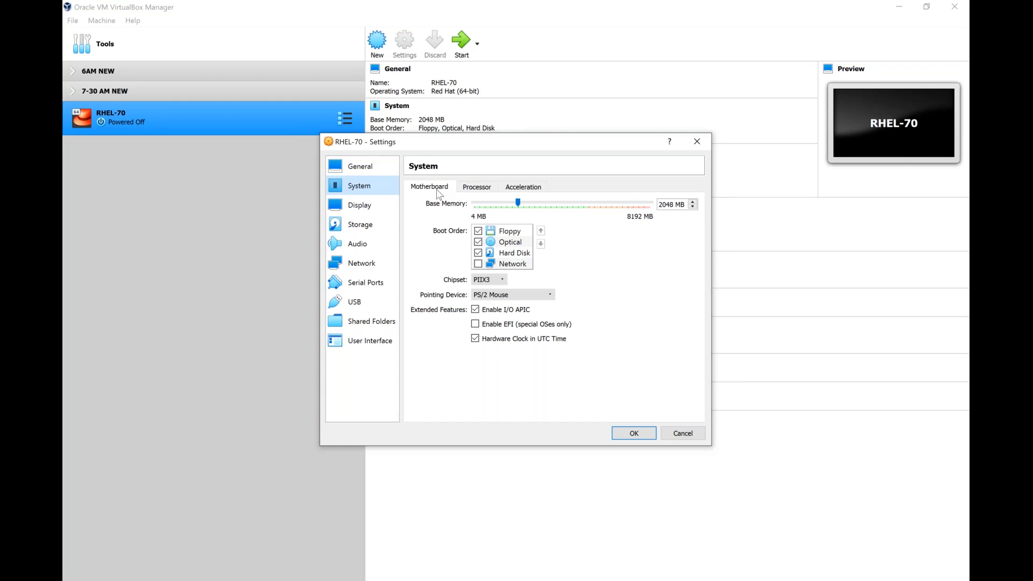
- Uncheck Floppy and move it below Optical and Hard Disk in the boot order
click(514, 233)
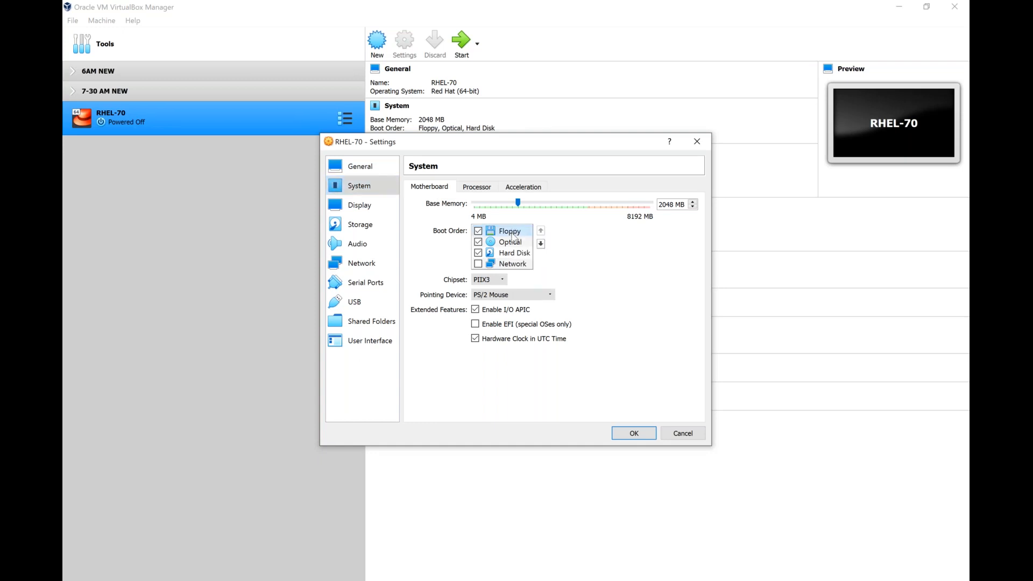
click(516, 246)
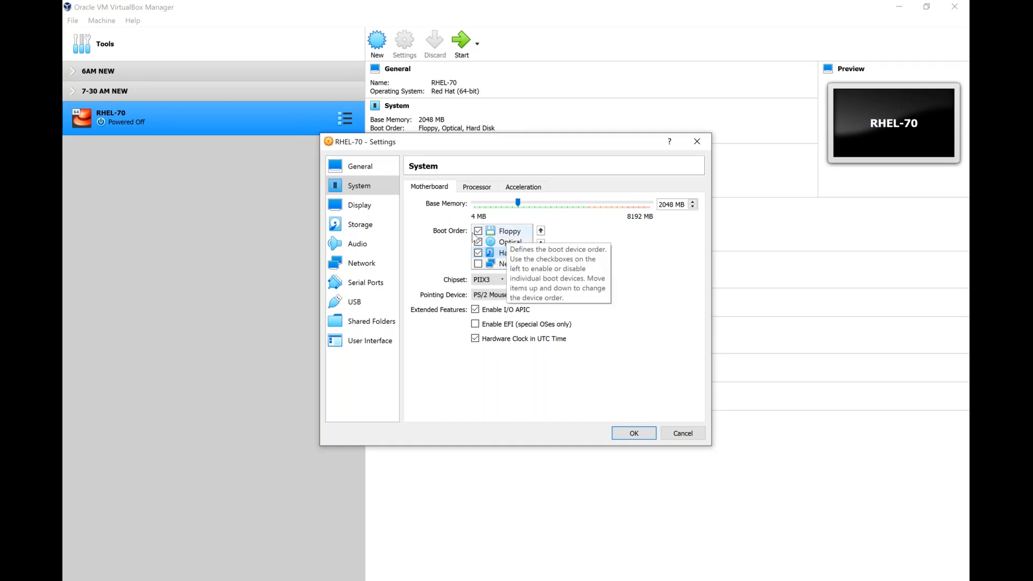
click(478, 232)
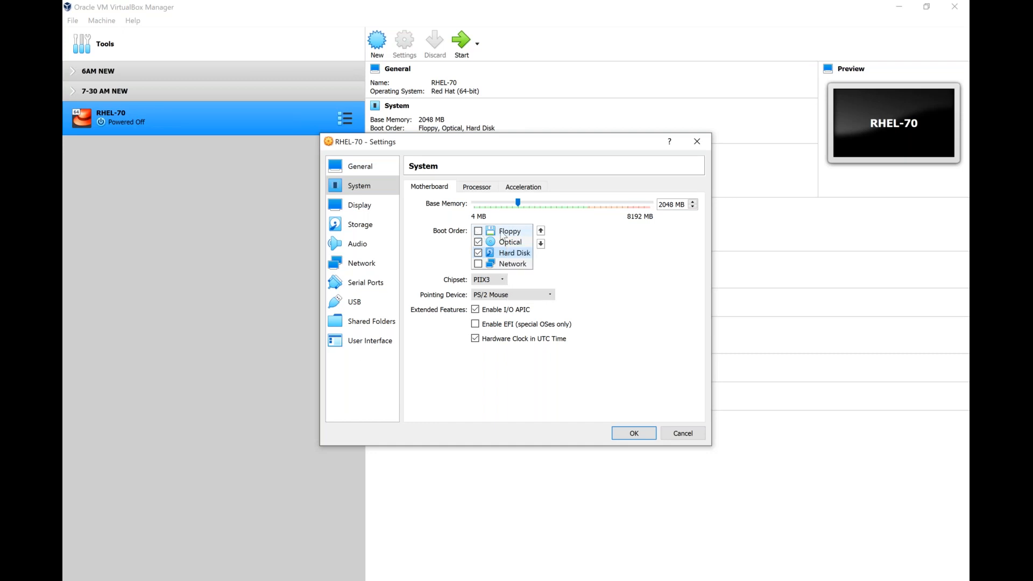
click(503, 232)
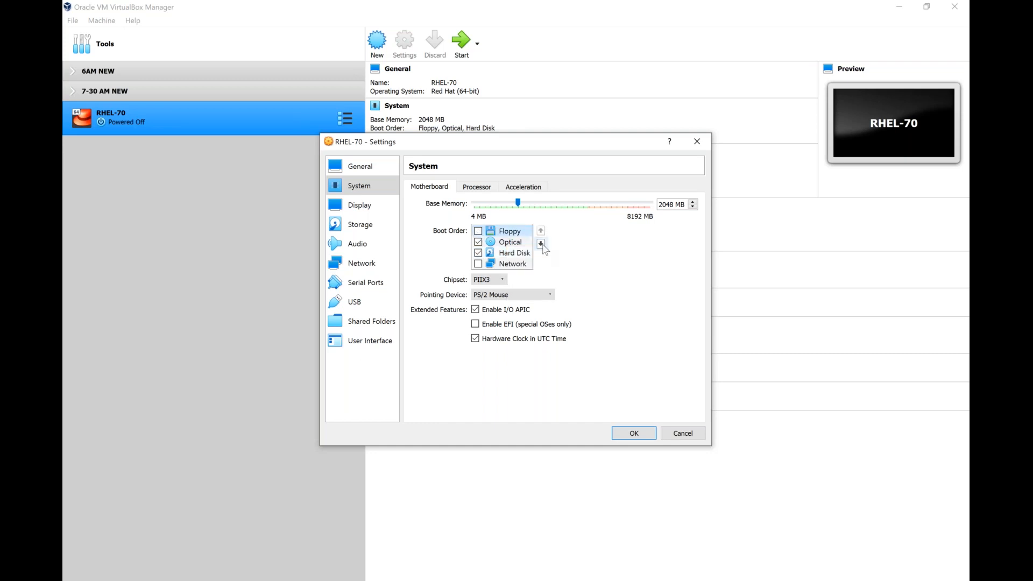
click(541, 245)
click(541, 244)
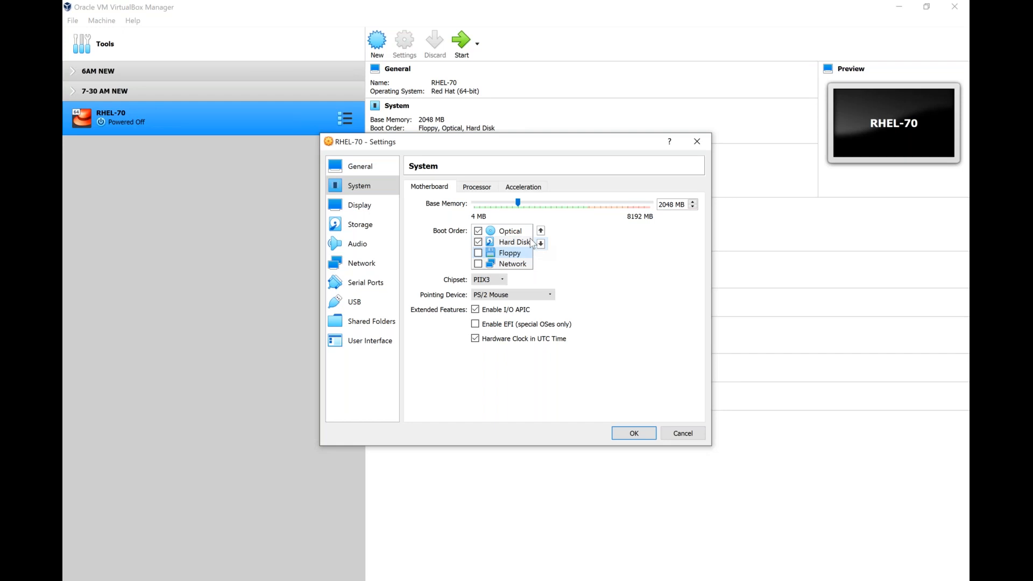
click(520, 234)
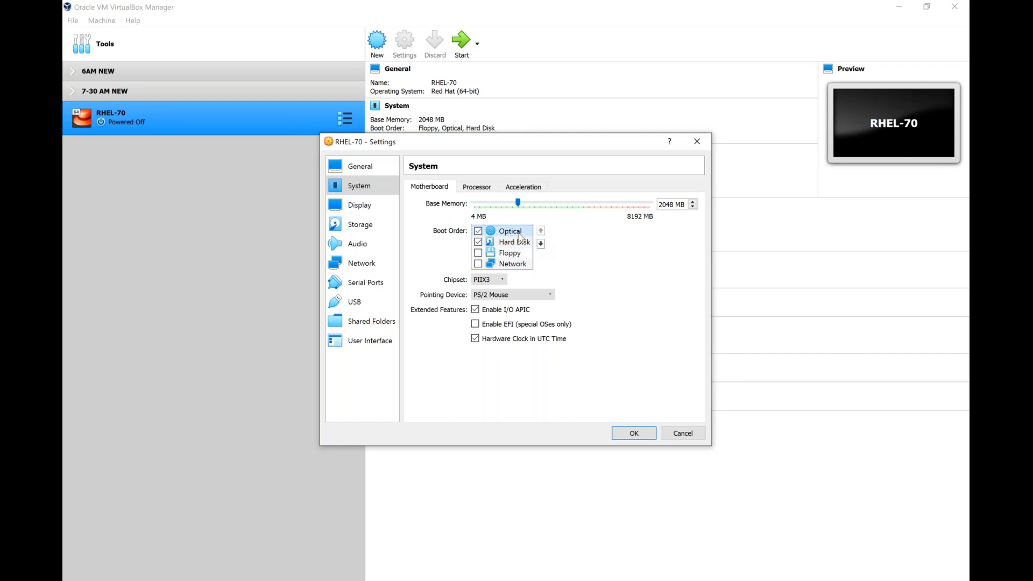
click(520, 243)
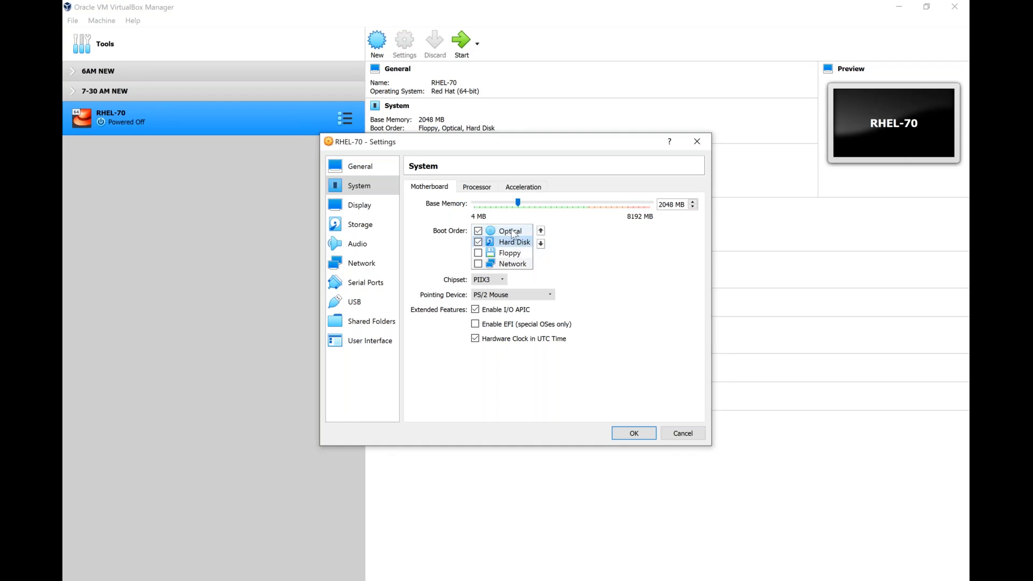
click(512, 233)
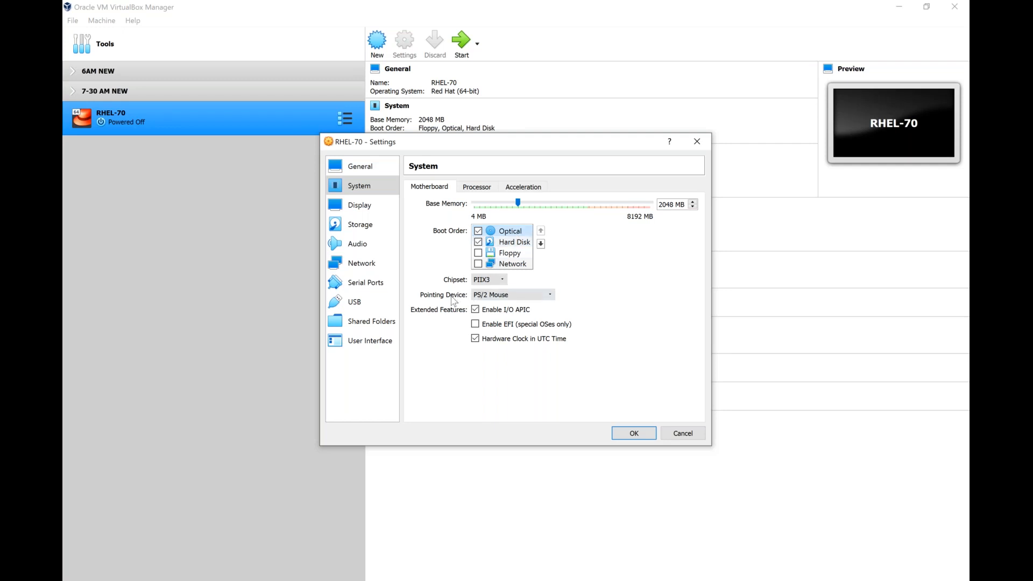
- Set the pointing device to USB Multi-Touch Tablet and select Optical in the boot order
click(493, 298)
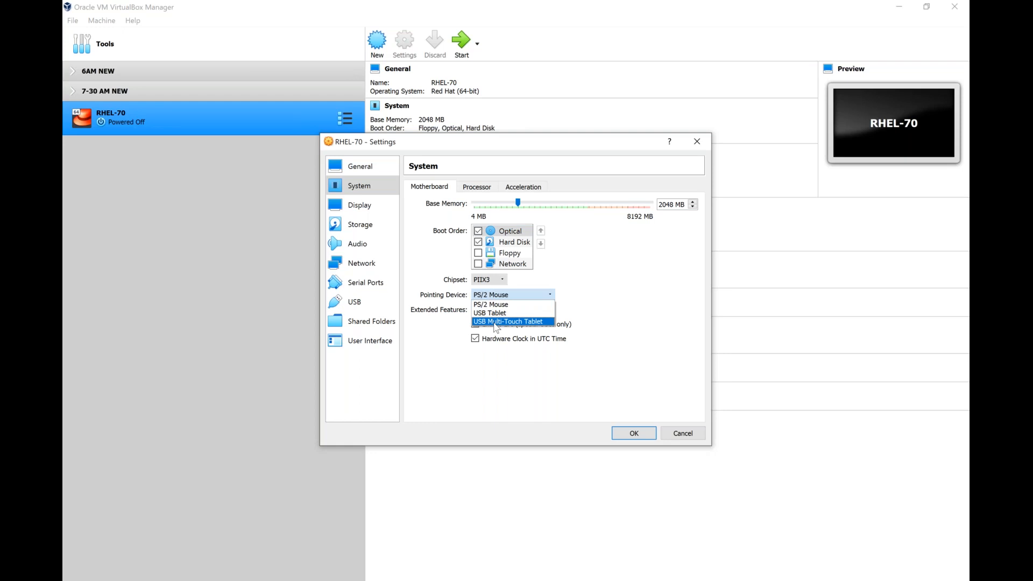
click(497, 323)
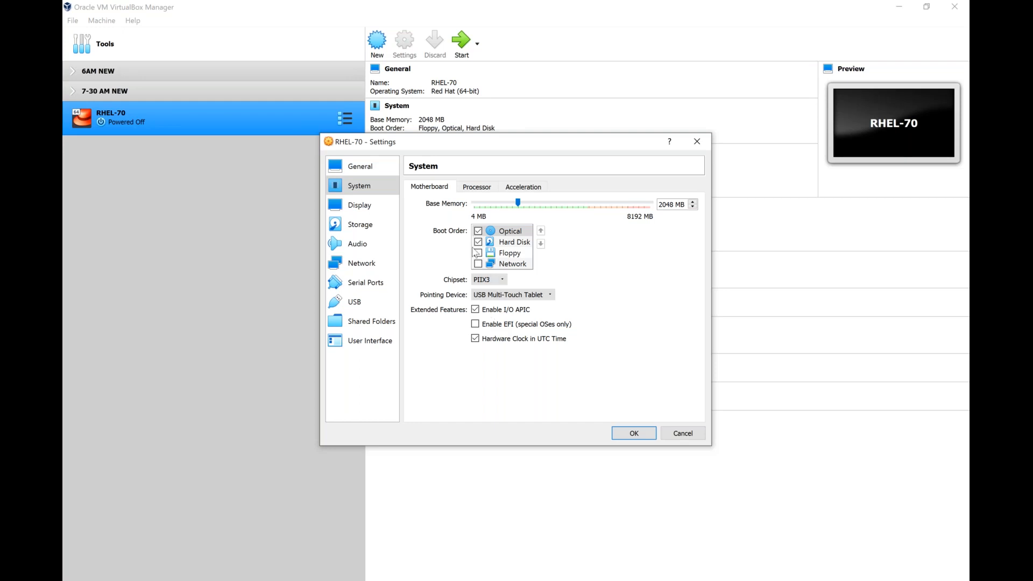
click(486, 190)
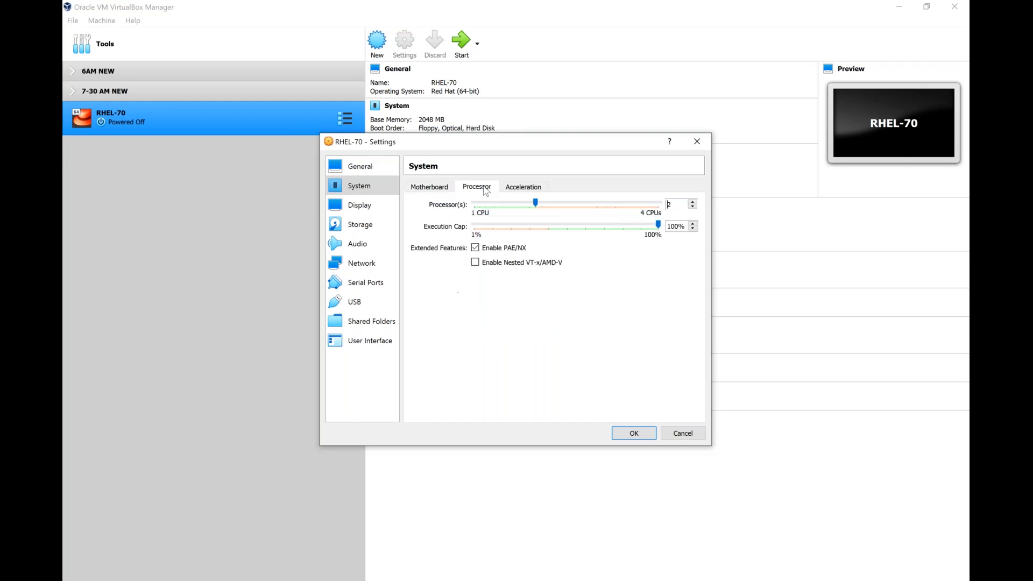
click(437, 189)
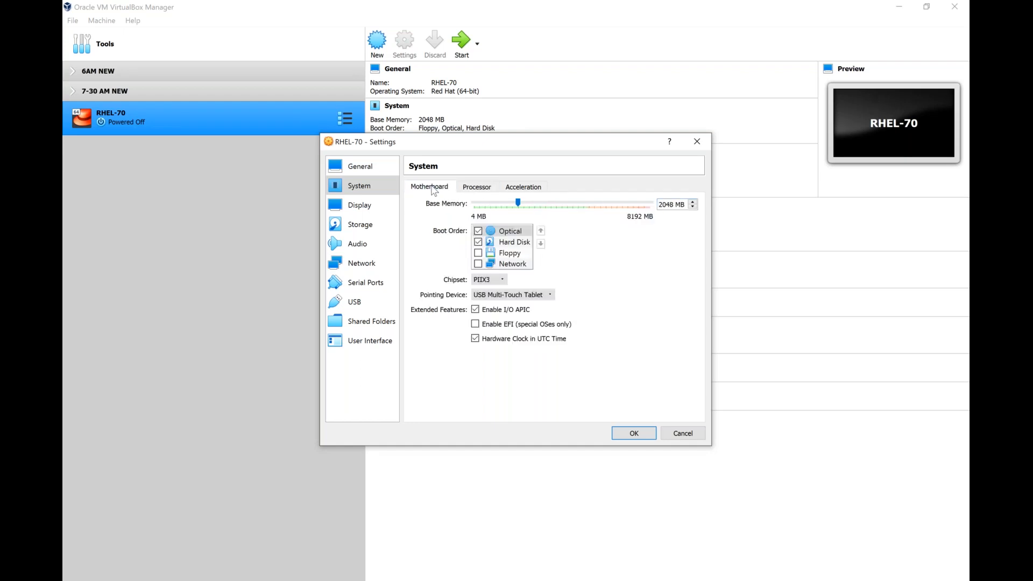
click(520, 233)
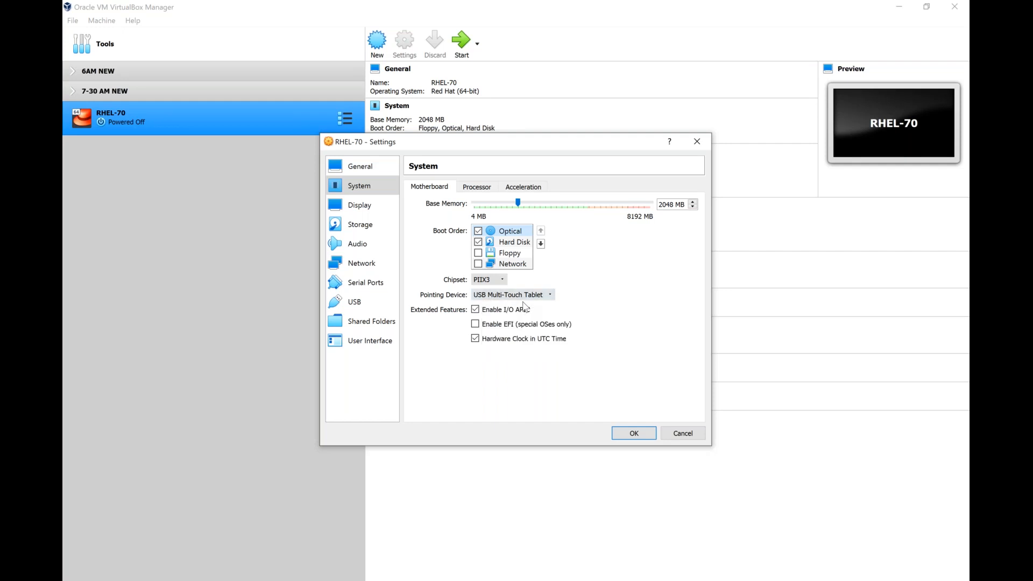
- Show the Storage settings and select the RHEL-70.vdi disk under Controller: SATA
click(364, 227)
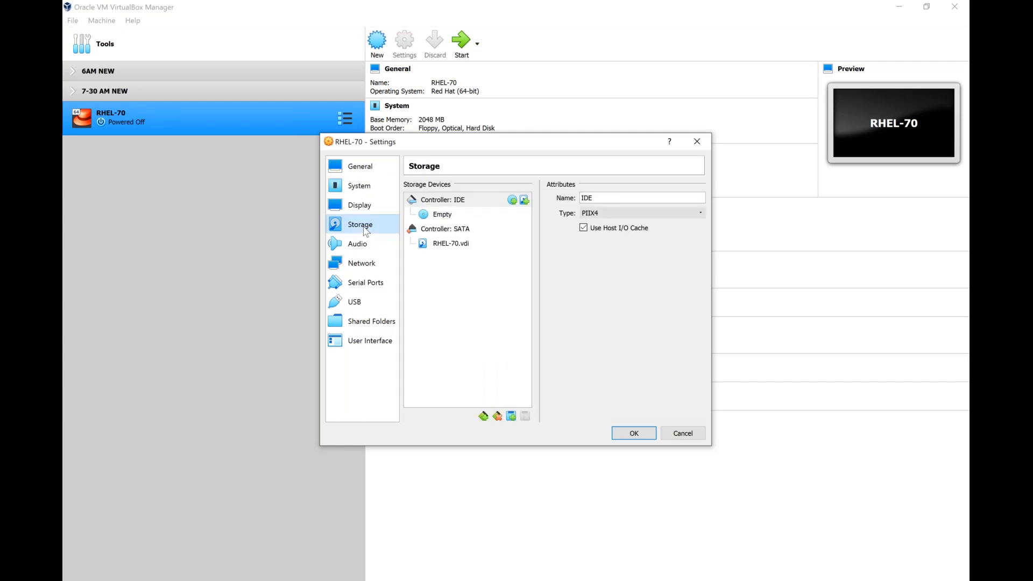
click(460, 248)
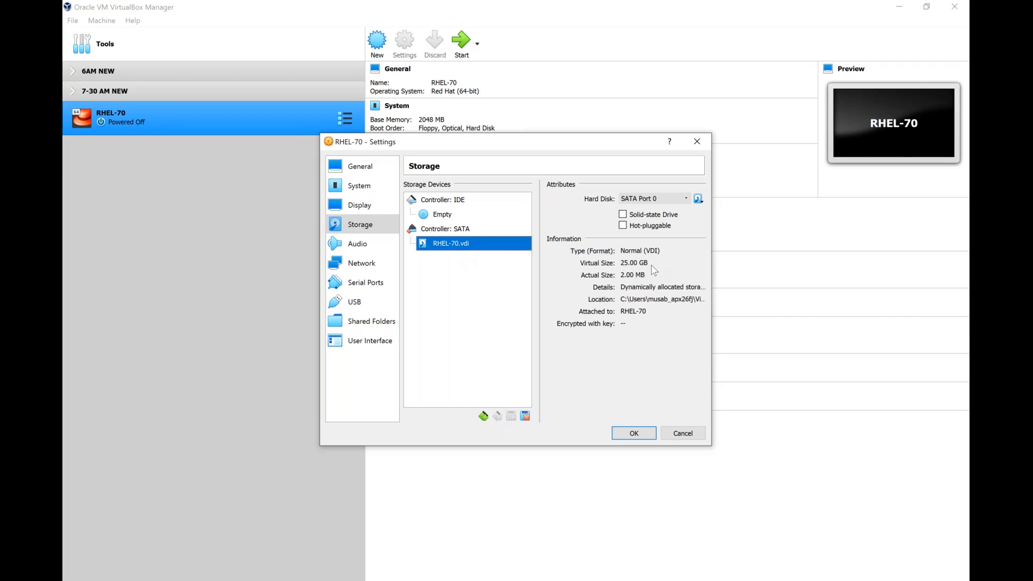
- Select the Empty optical drive under Controller: IDE to see its attributes
click(426, 220)
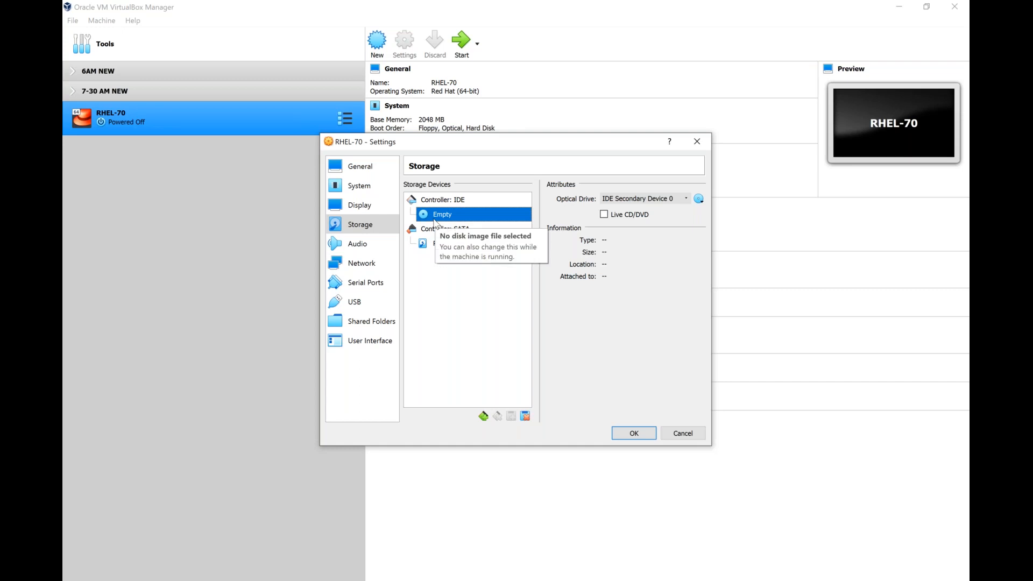
- Load rhel-8.3-x86_64-dvd from Documents > RHEL7-8 into the IDE optical drive
click(699, 199)
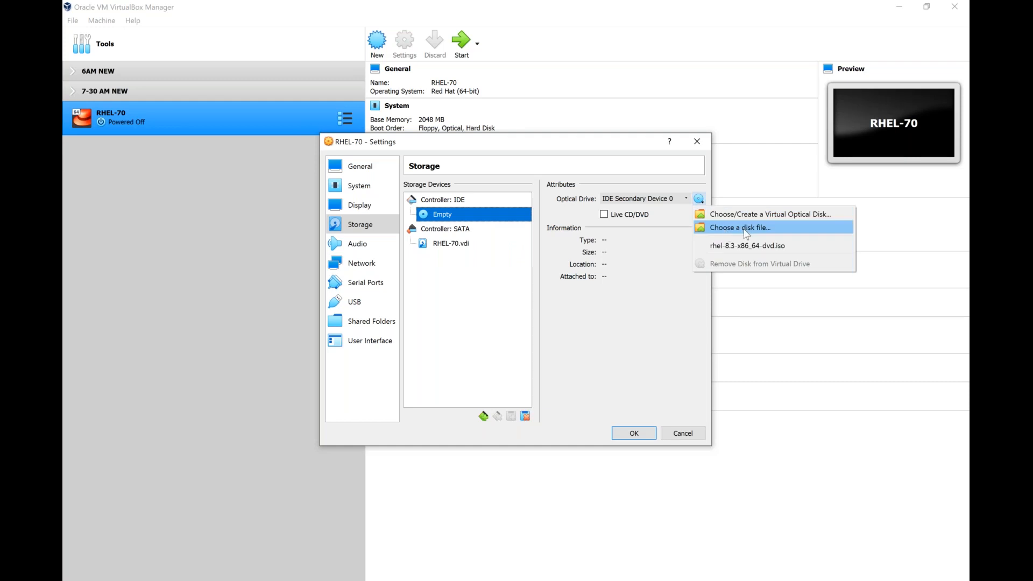
click(747, 229)
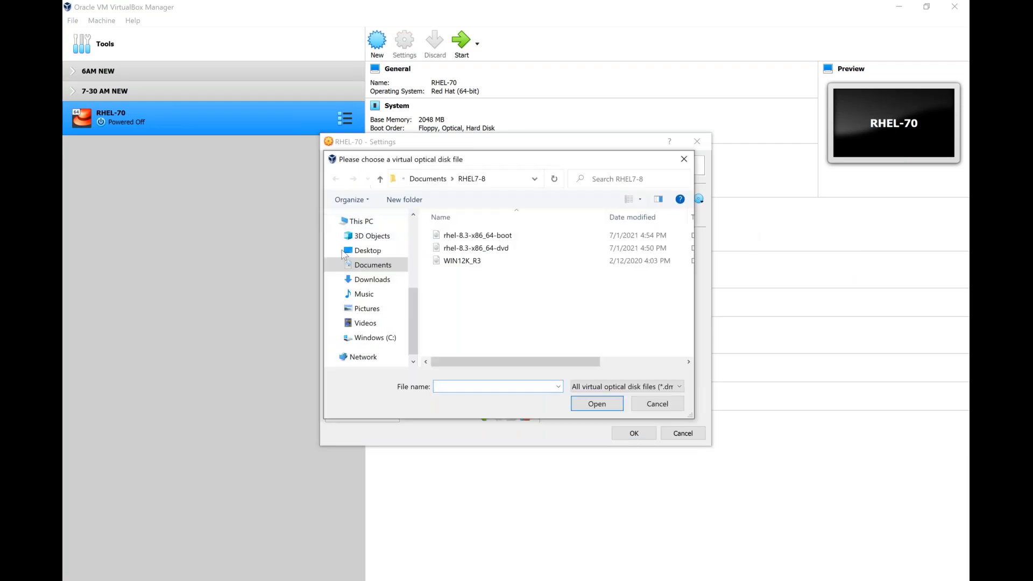
click(371, 281)
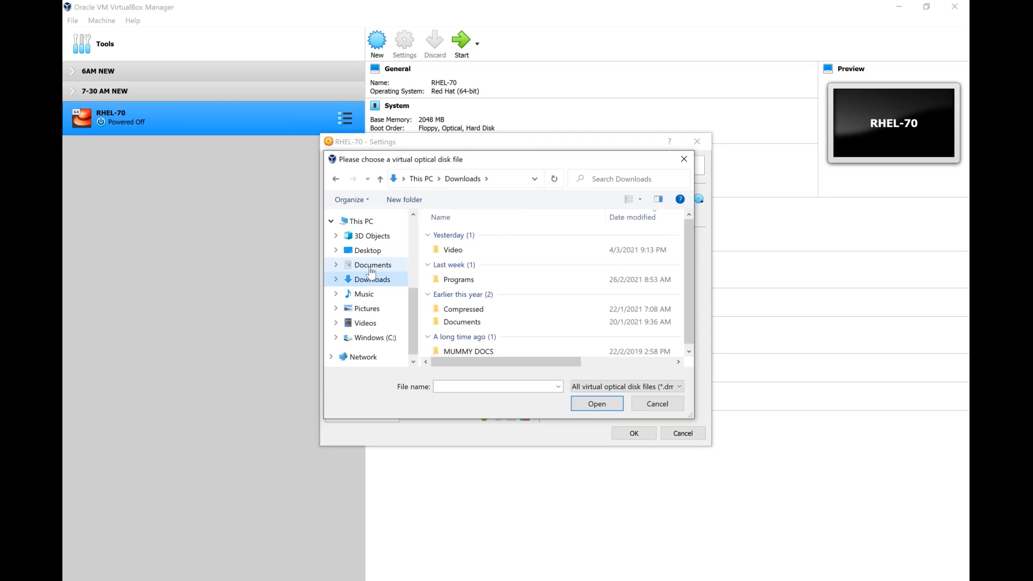
click(371, 266)
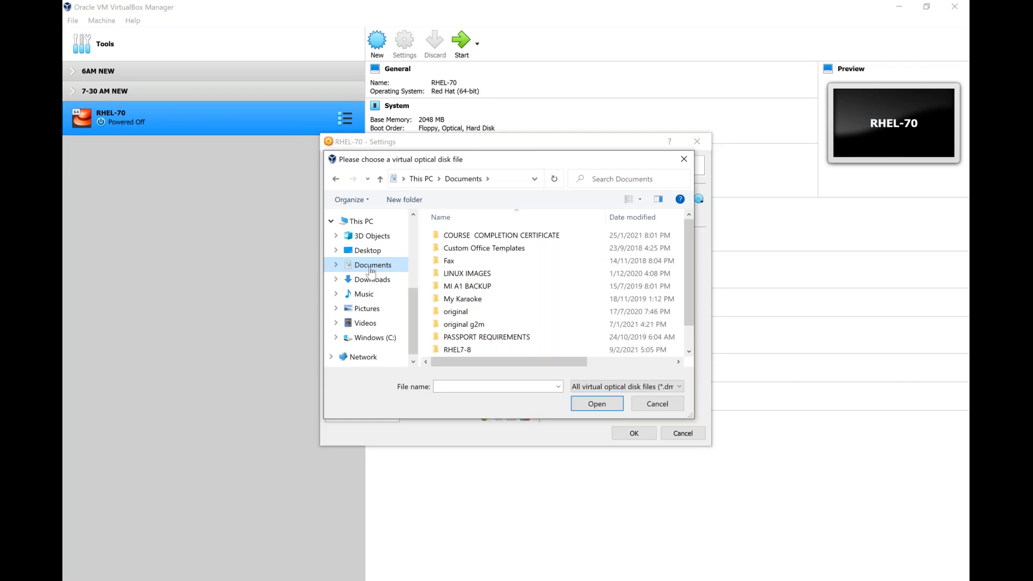
double_click(486, 275)
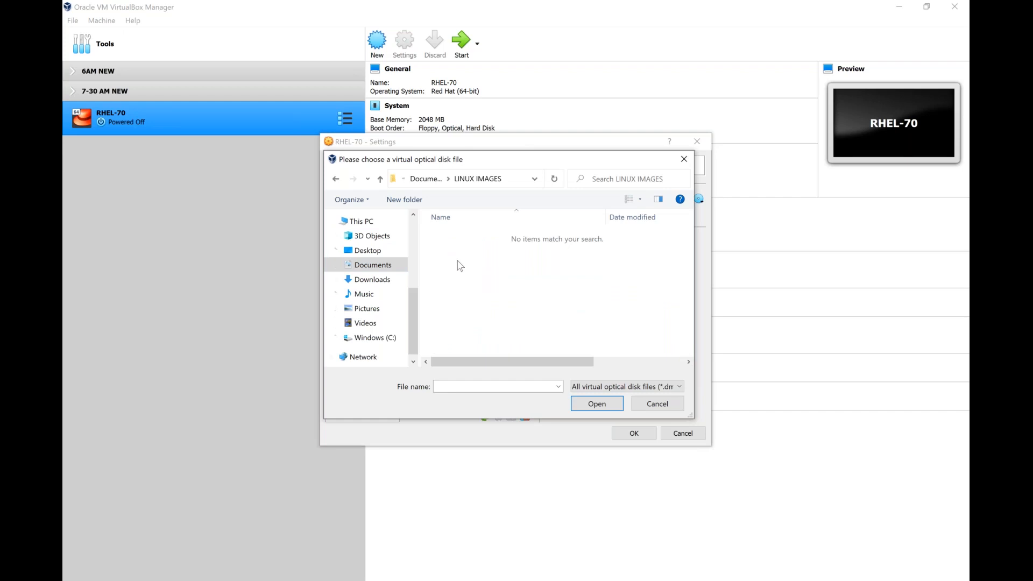
click(372, 264)
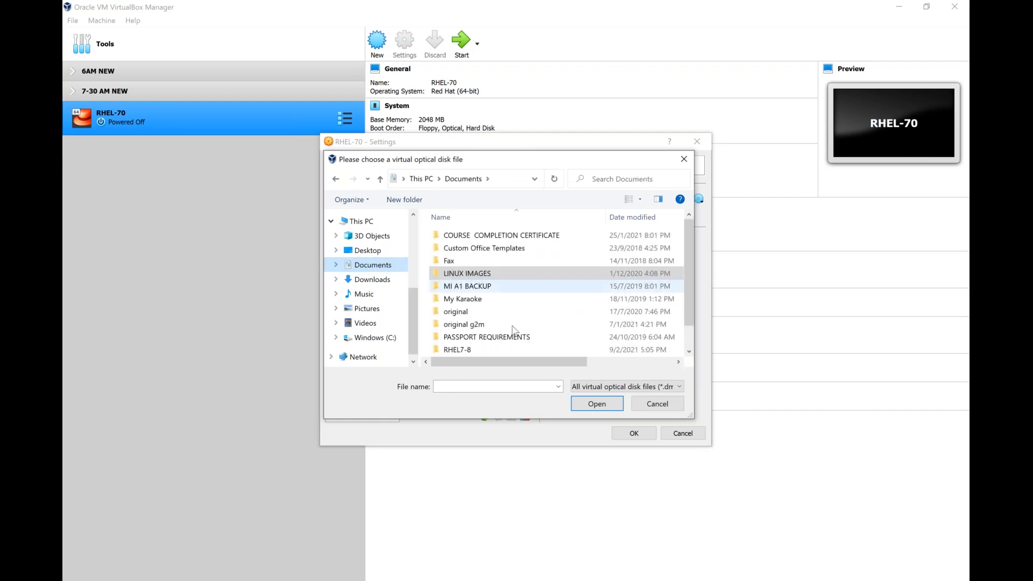
double_click(455, 350)
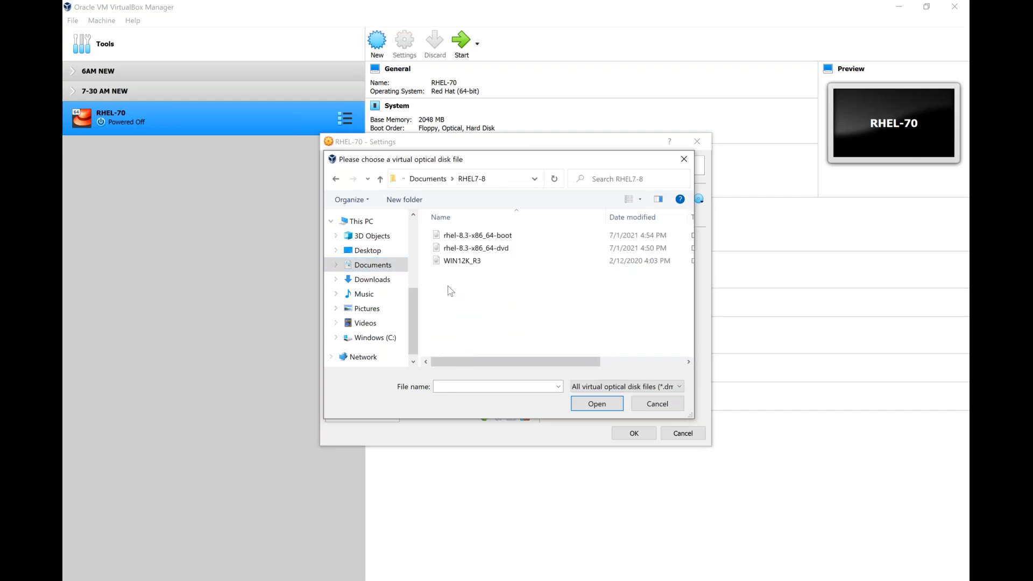
click(463, 250)
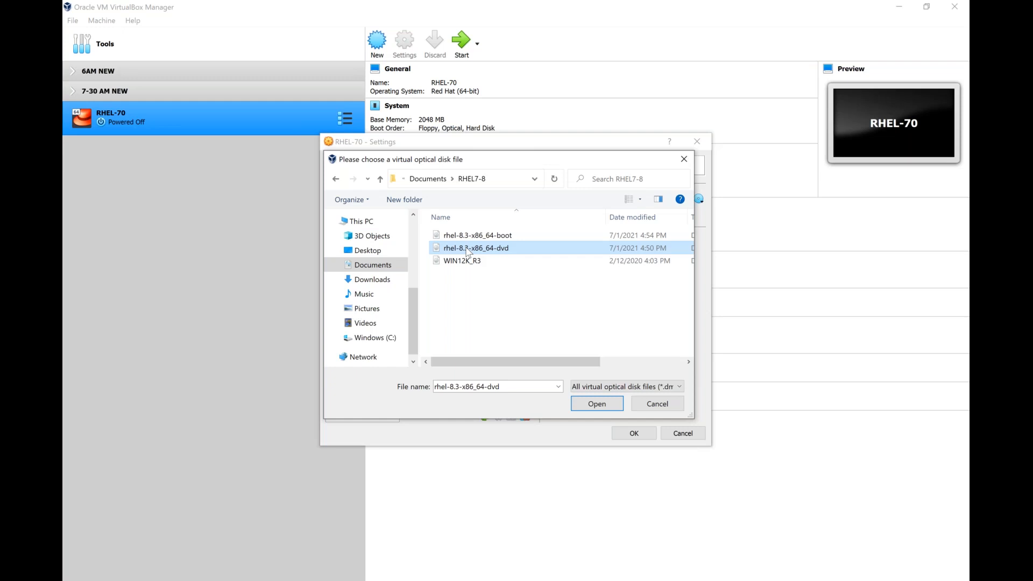
click(600, 408)
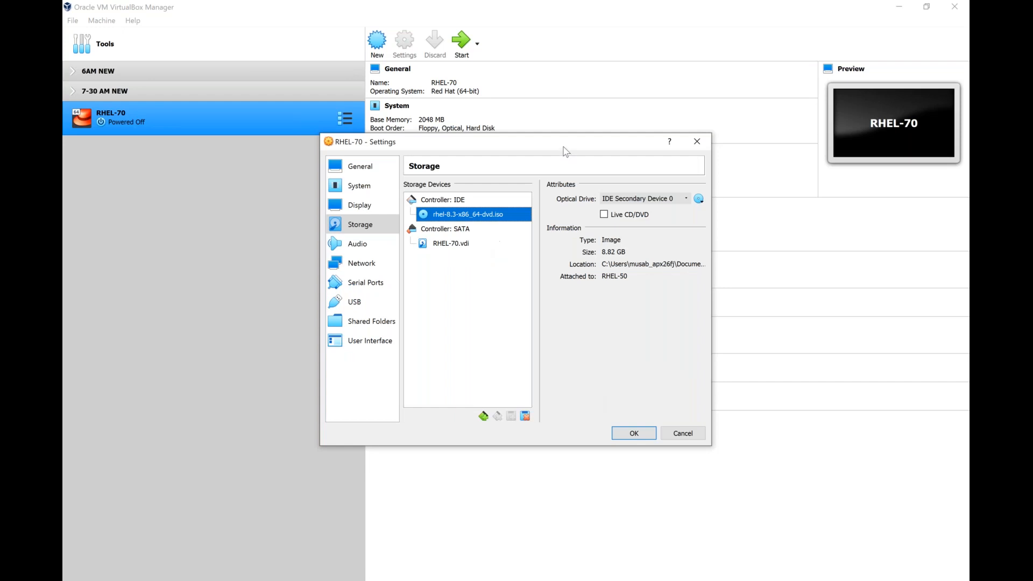
- Confirm the RHEL-70 Settings dialog with OK to keep the rhel-8.3 ISO attachment
click(621, 5)
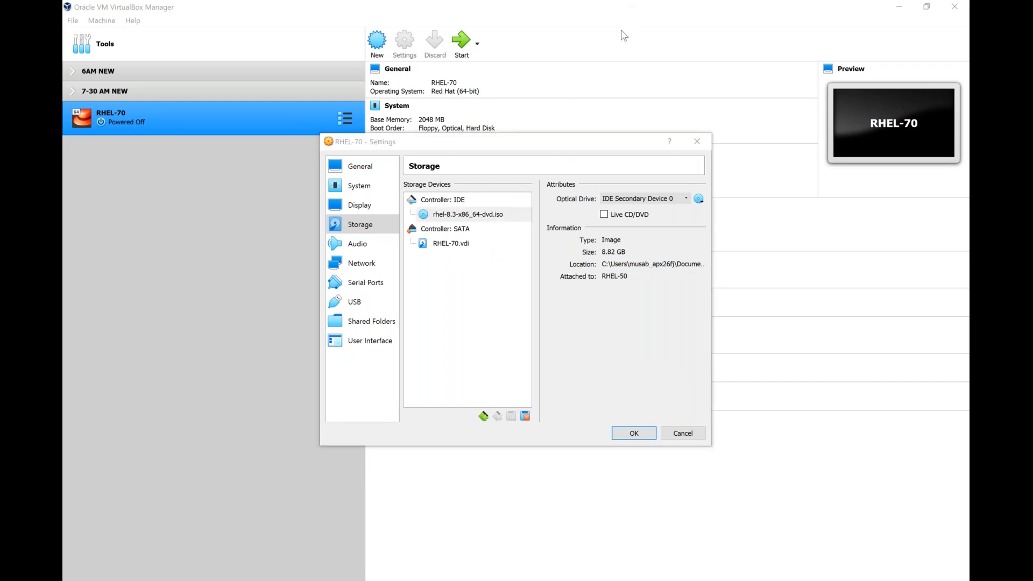
click(622, 31)
mouse_move(641, 215)
mouse_down()
mouse_move(675, 237)
mouse_move(599, 276)
mouse_up()
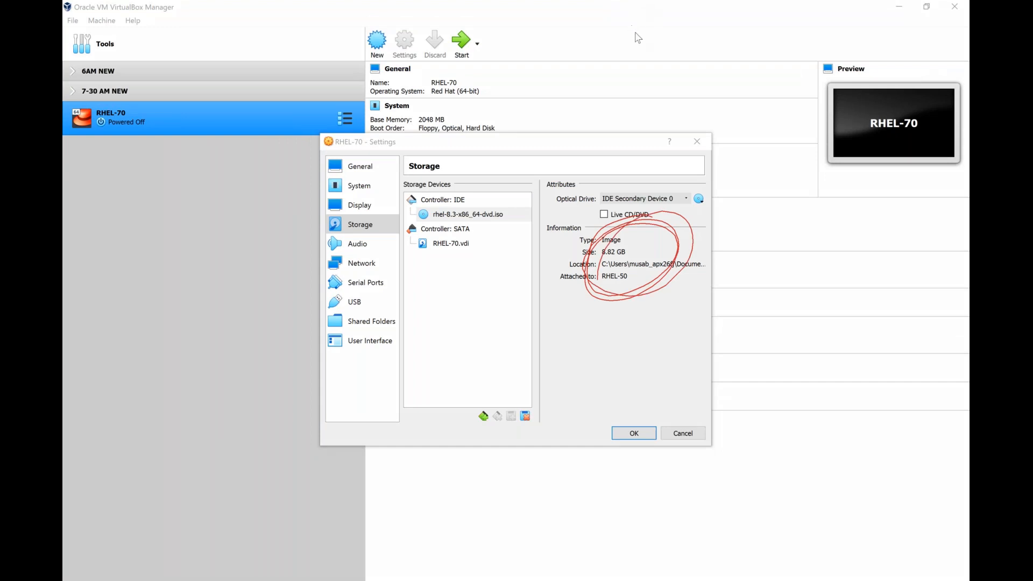
click(636, 88)
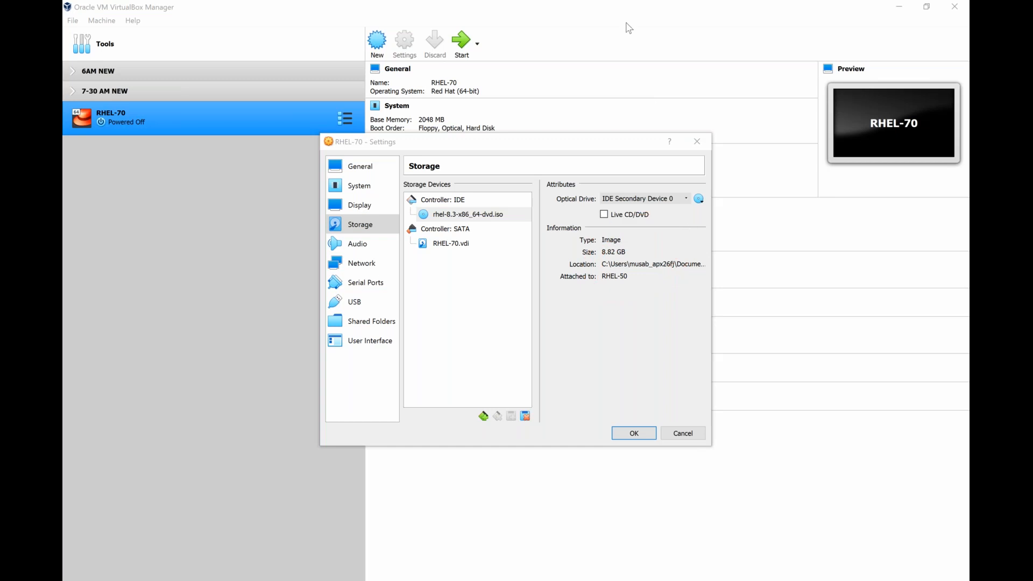
click(634, 433)
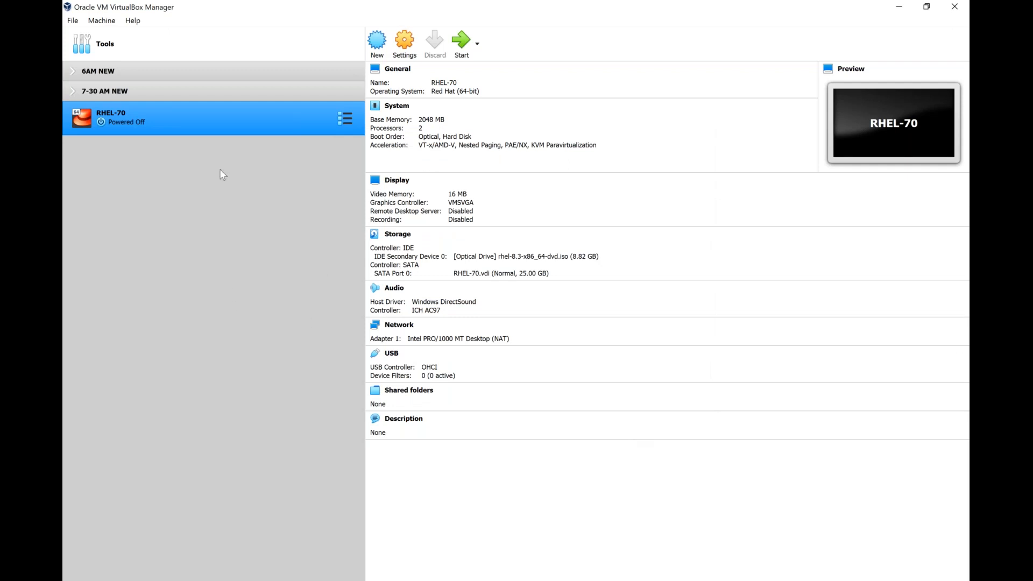
- Start the RHEL-70 VM from the Manager list to reach the start-up disk prompt
right_click(185, 123)
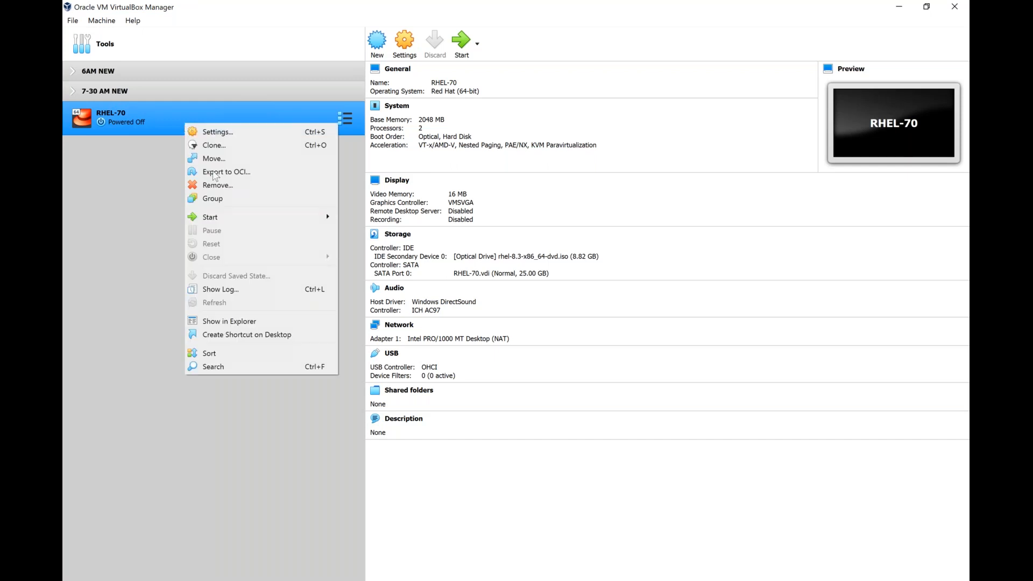
mouse_move(321, 219)
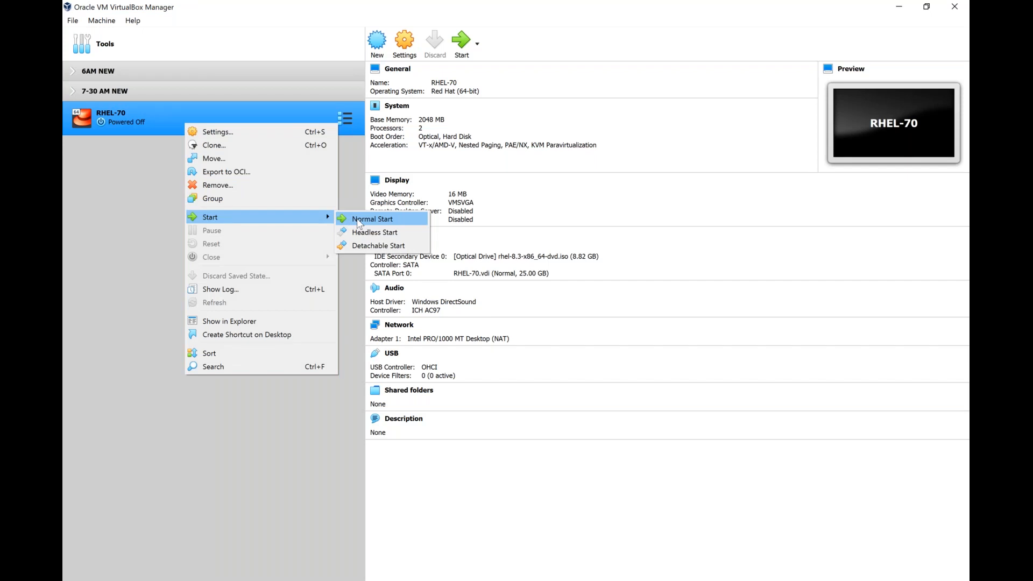
click(150, 212)
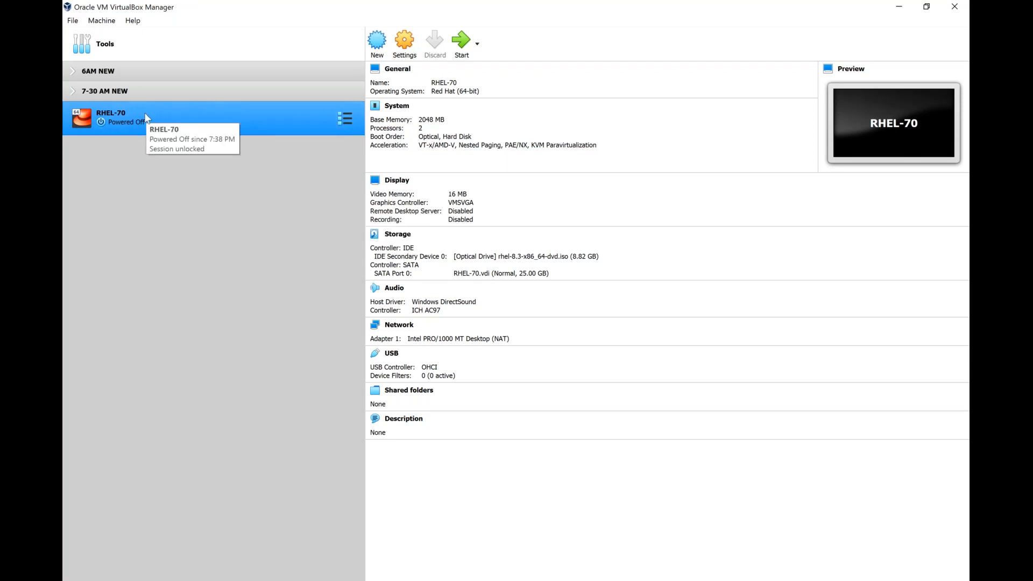
double_click(145, 113)
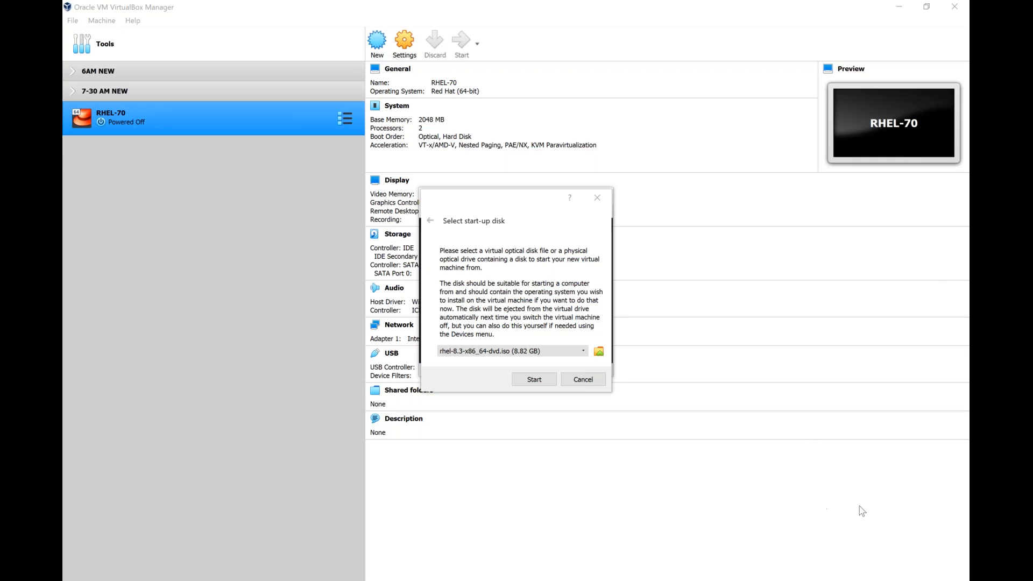
- Boot from the RHEL 8.3 DVD image, switch to Scaled Mode, and maximize the VM window
click(534, 380)
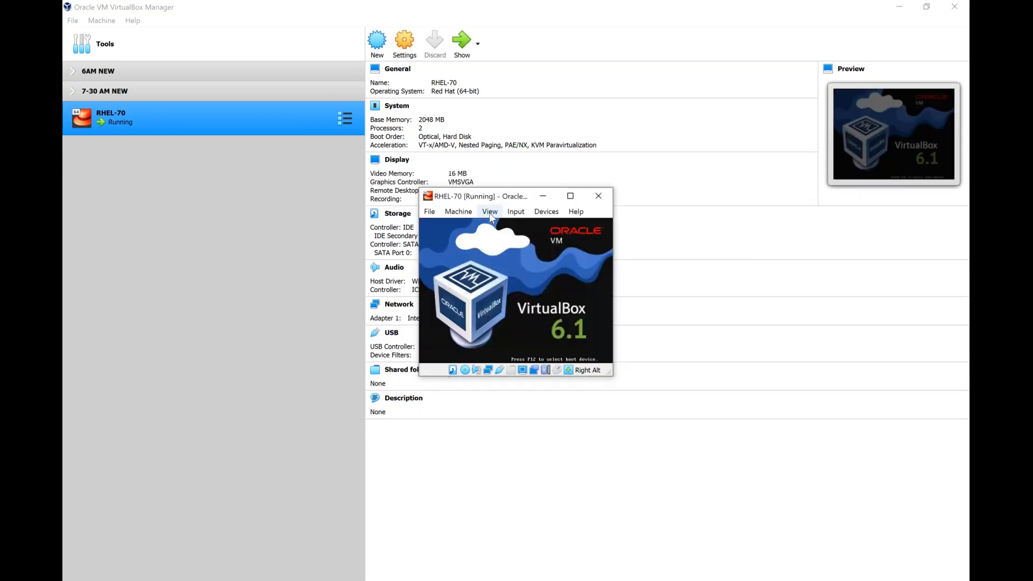
click(490, 212)
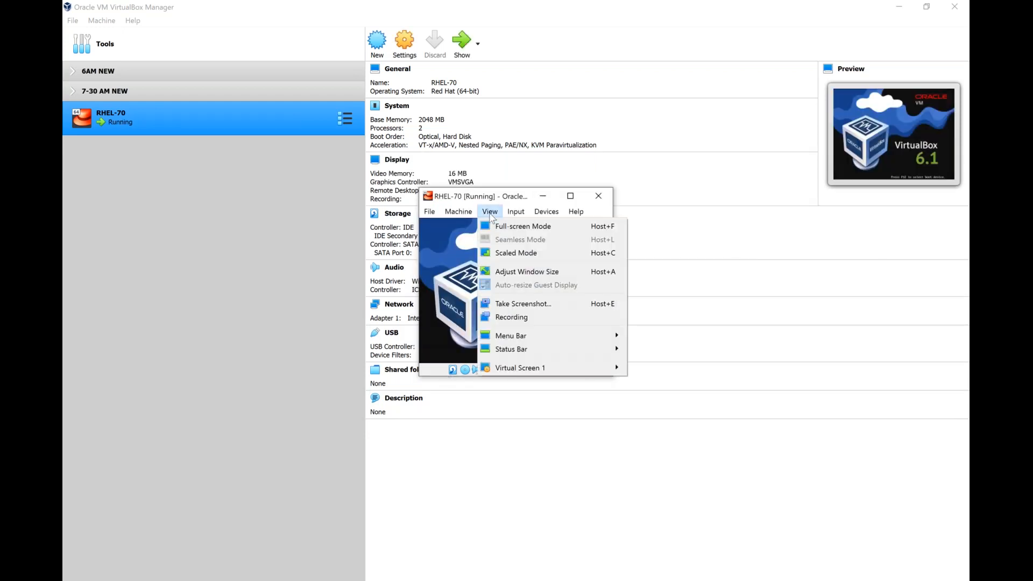
click(501, 254)
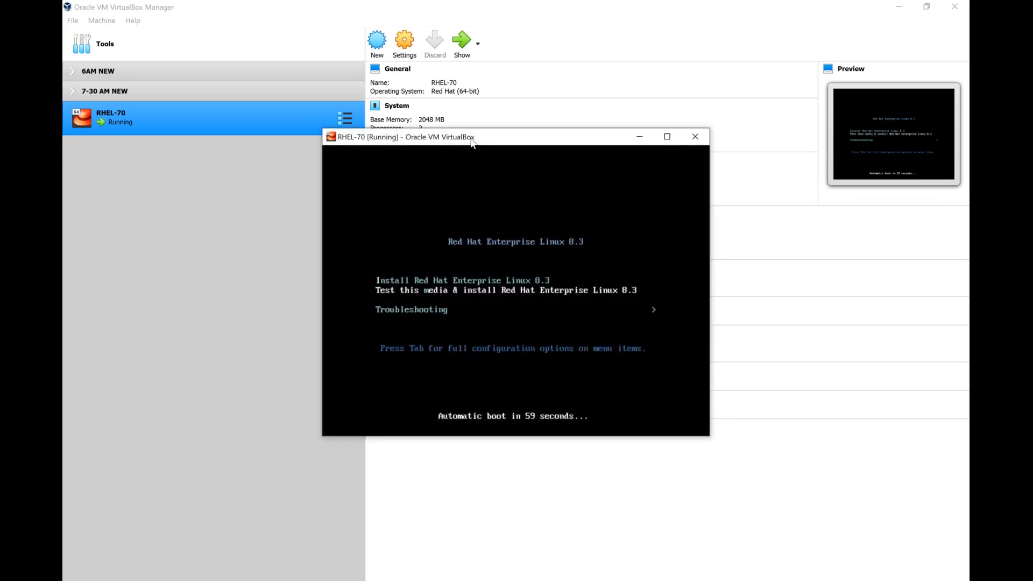
double_click(472, 139)
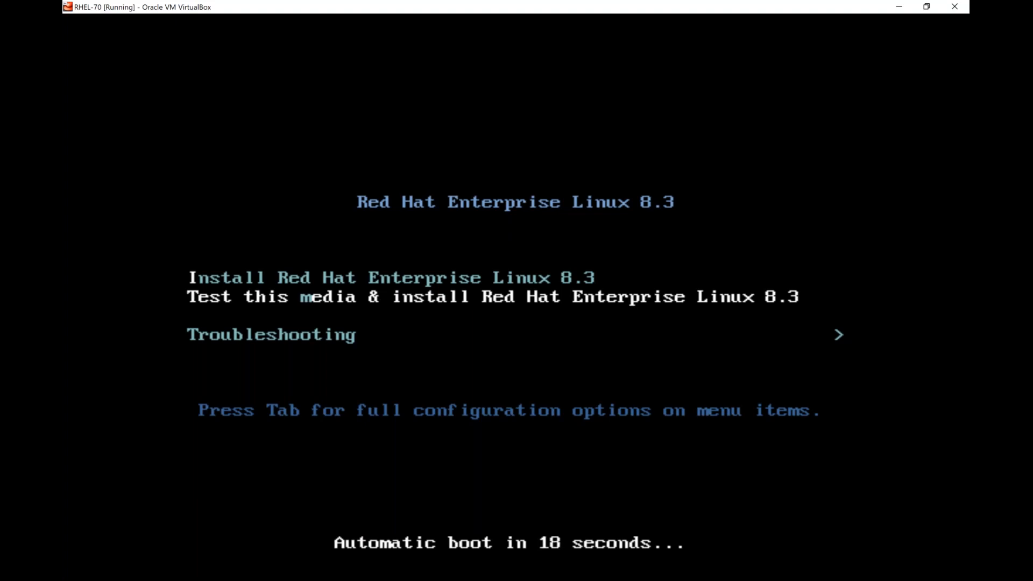
- Stop the countdown and highlight Install Red Hat Enterprise Linux 8.3 using the arrow keys
key(Up)
key(Down)
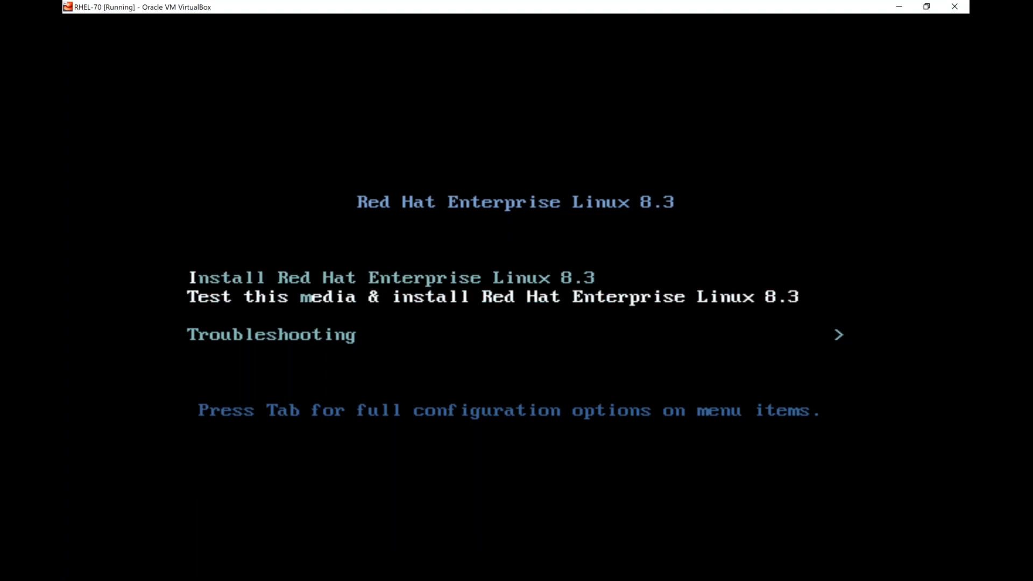
key(Down)
key(Up)
key(Up)
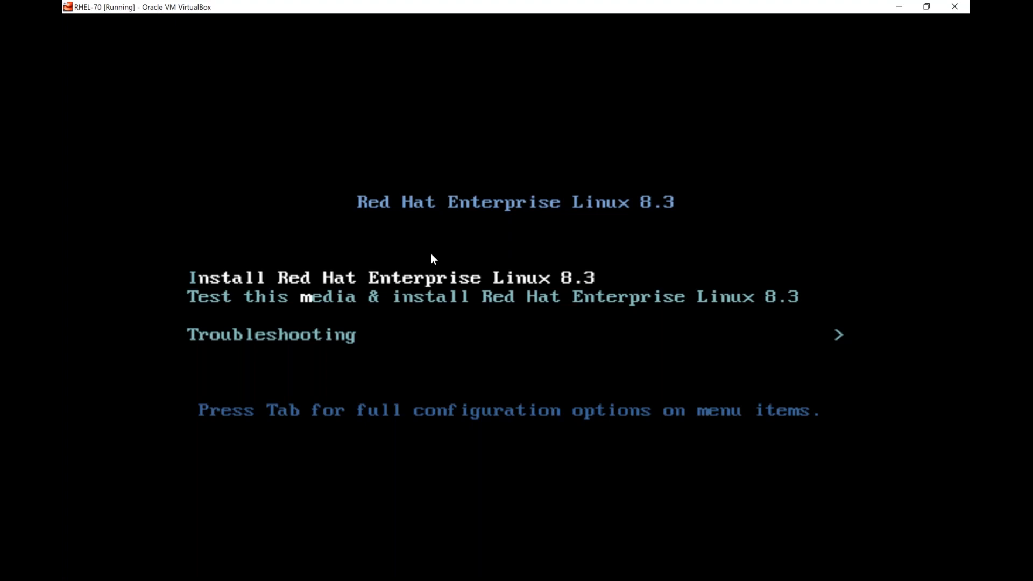
- Return to the Install Red Hat Enterprise Linux 8.3 entry and boot it
key(Down)
key(Up)
key(Down)
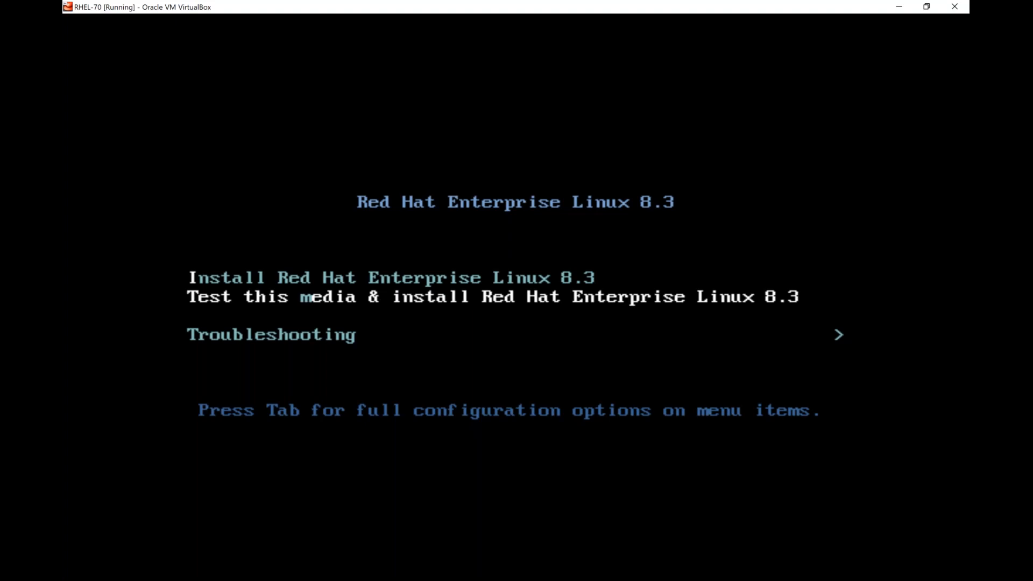
key(Up)
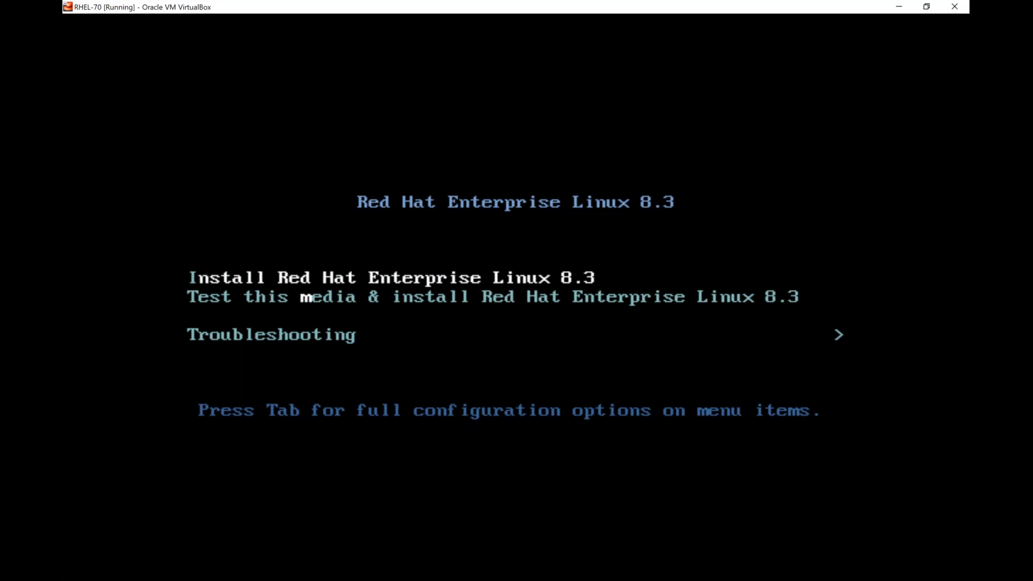
key(Return)
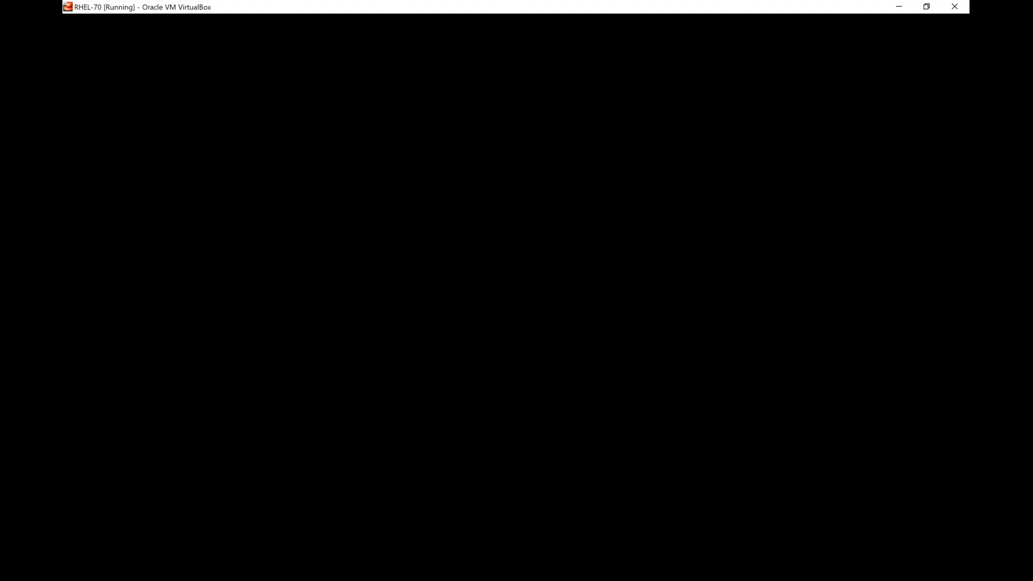
- Open Notepad via Run and type the note 'the installer used in redhat --> anaconda'
key(super+r)
key(Return)
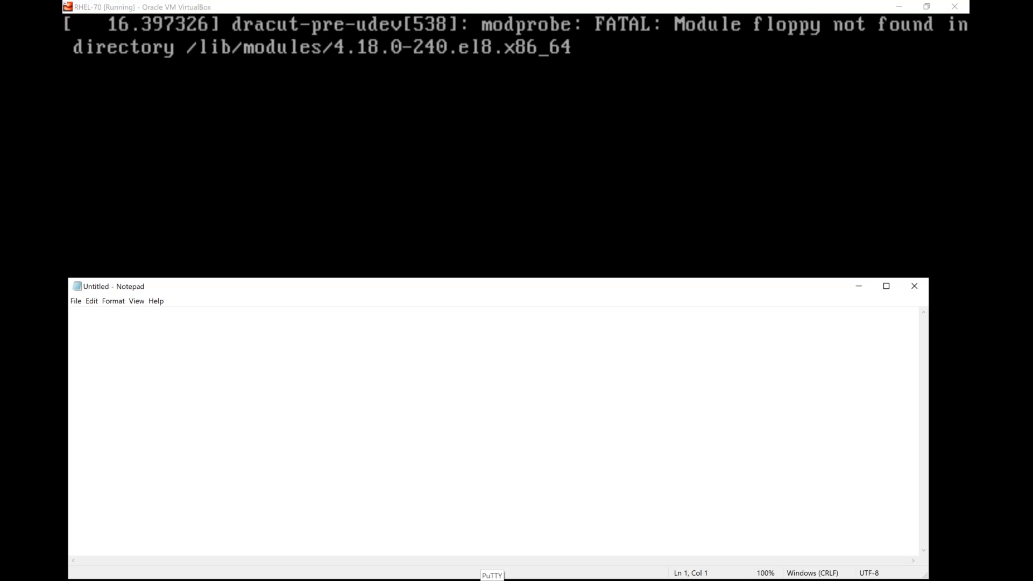
text(the in)
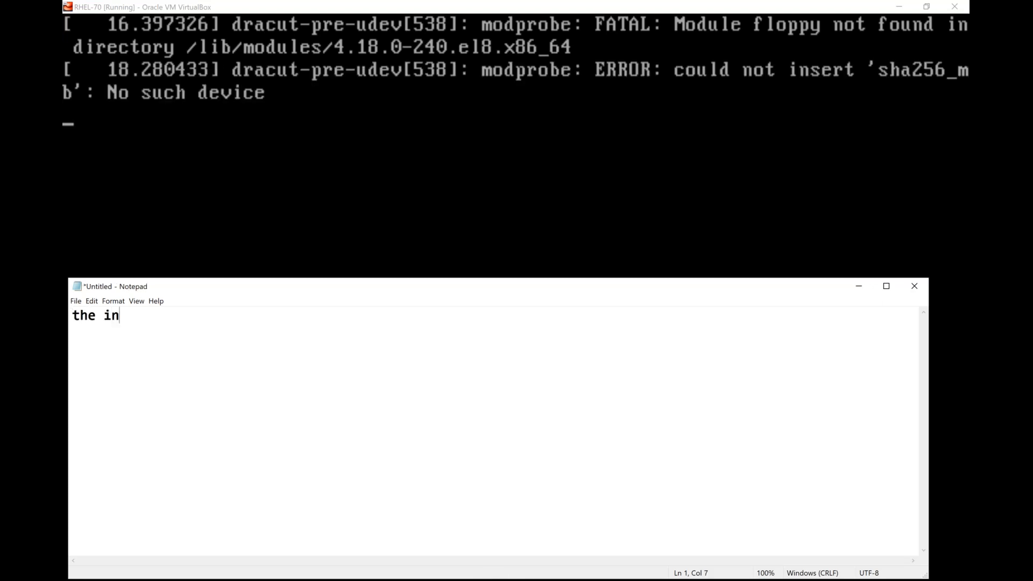
text(staller us)
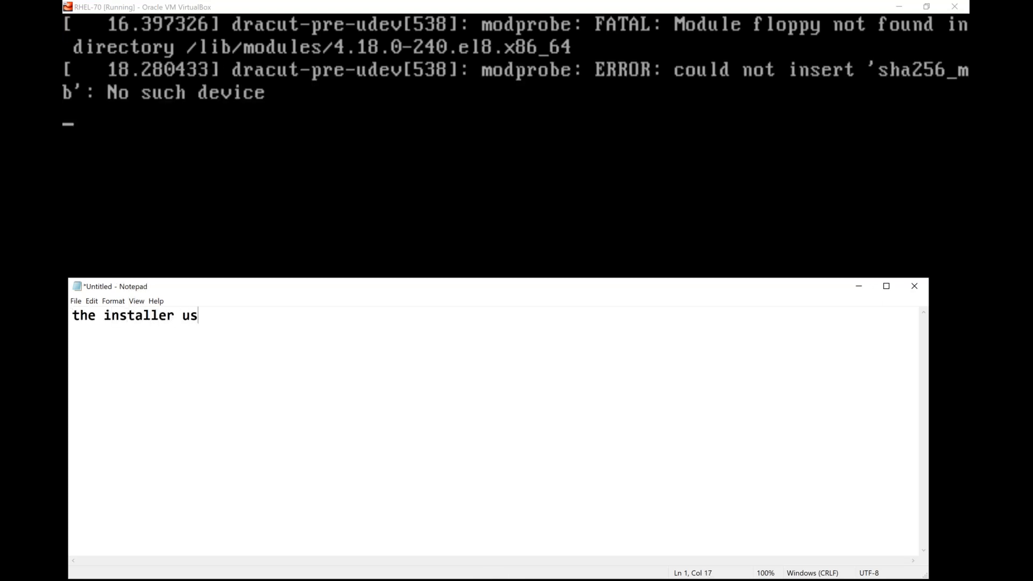
text(ed in rh)
key(BackSpace)
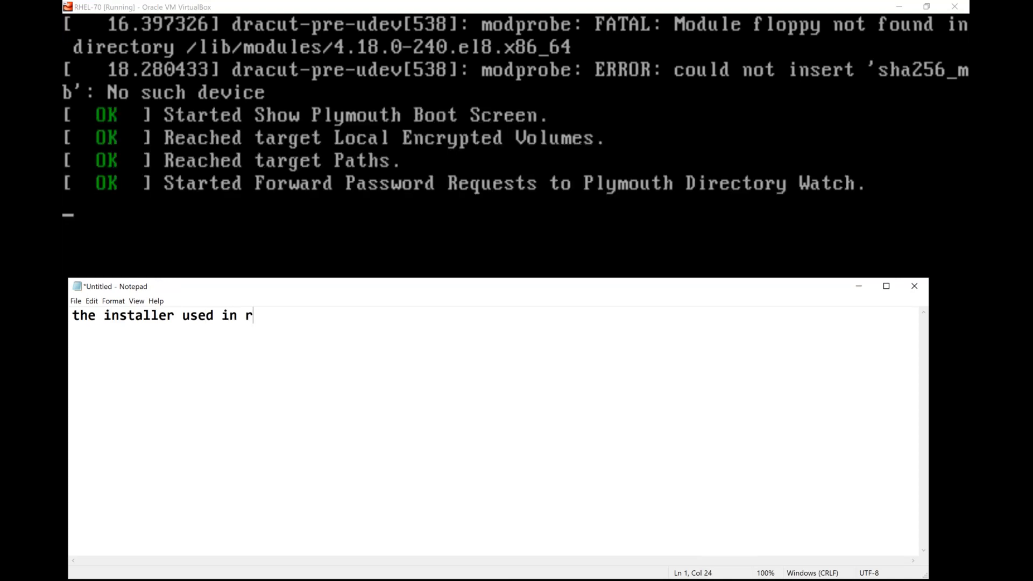
text(edhat )
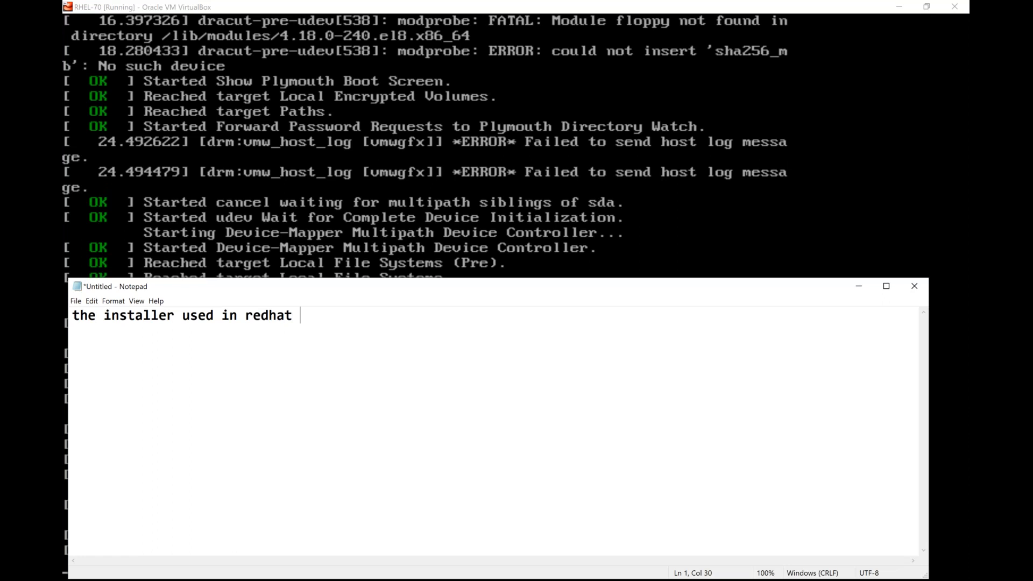
text(--> anaconda)
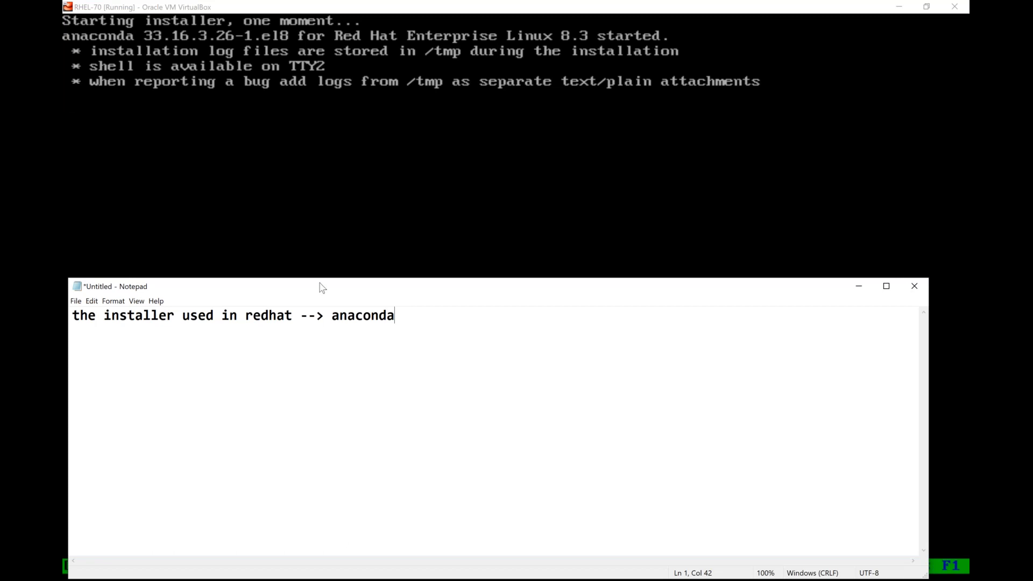
- Bring the RHEL-70 VM window forward and clear focus from the installer's language search field
click(251, 10)
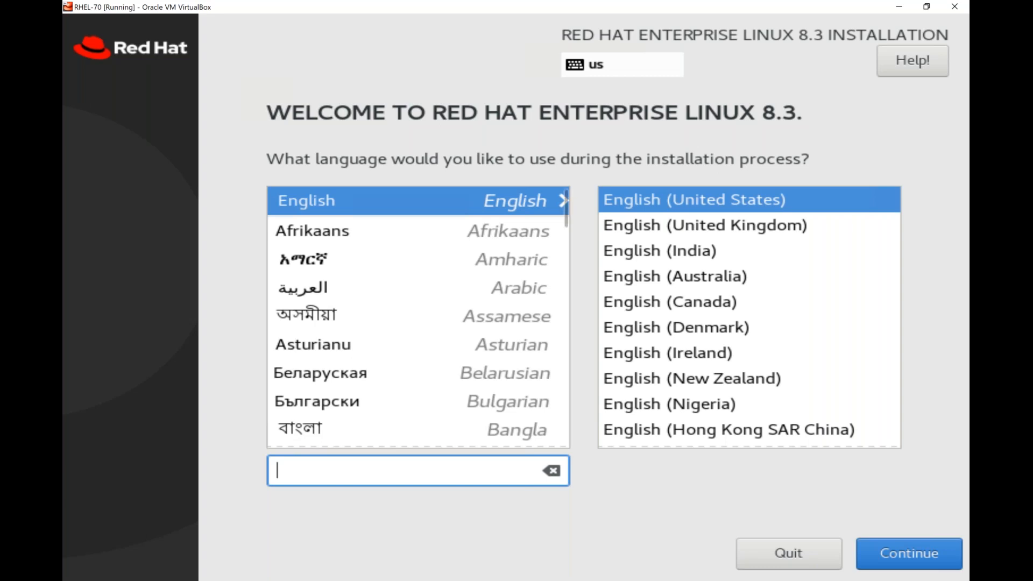
click(418, 201)
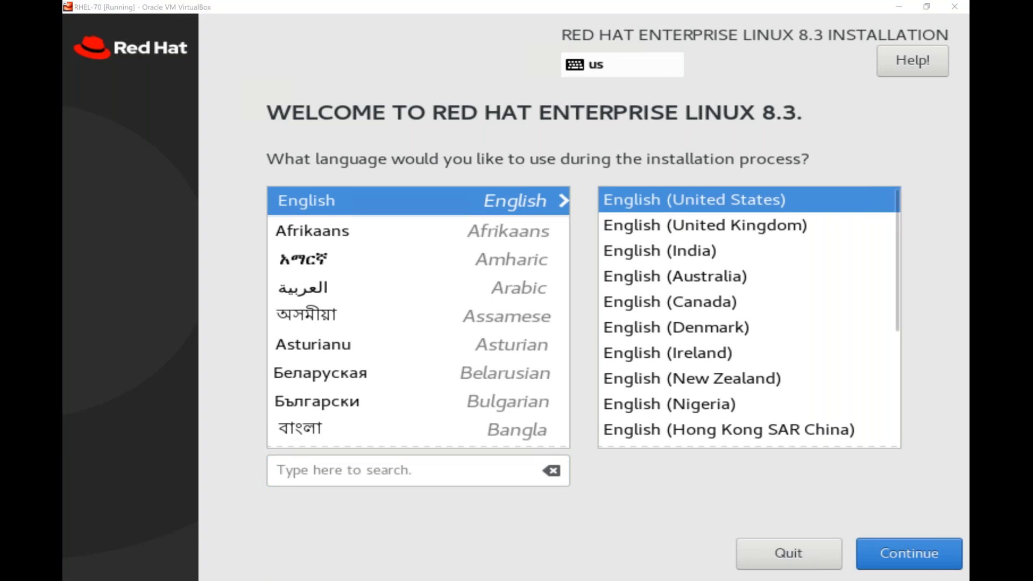
- Compare the United Kingdom, Denmark and Ireland English variants, then settle on English (India)
click(695, 227)
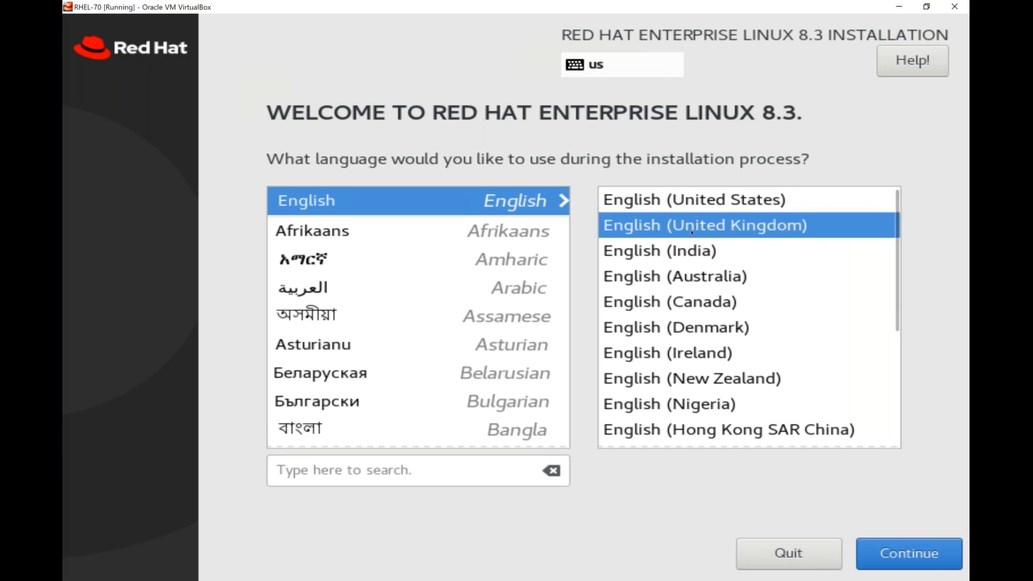
key(Down)
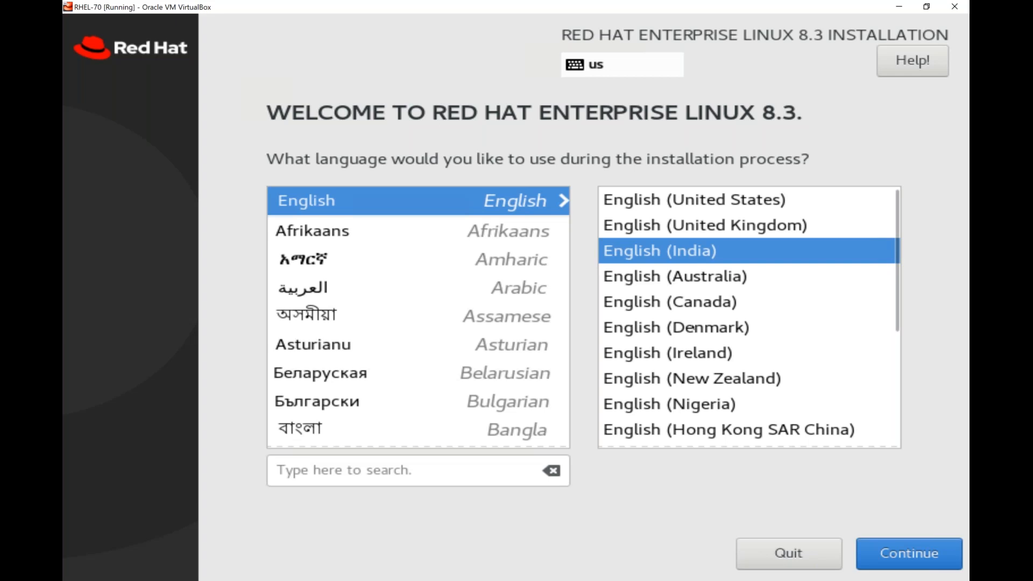
click(694, 328)
click(694, 353)
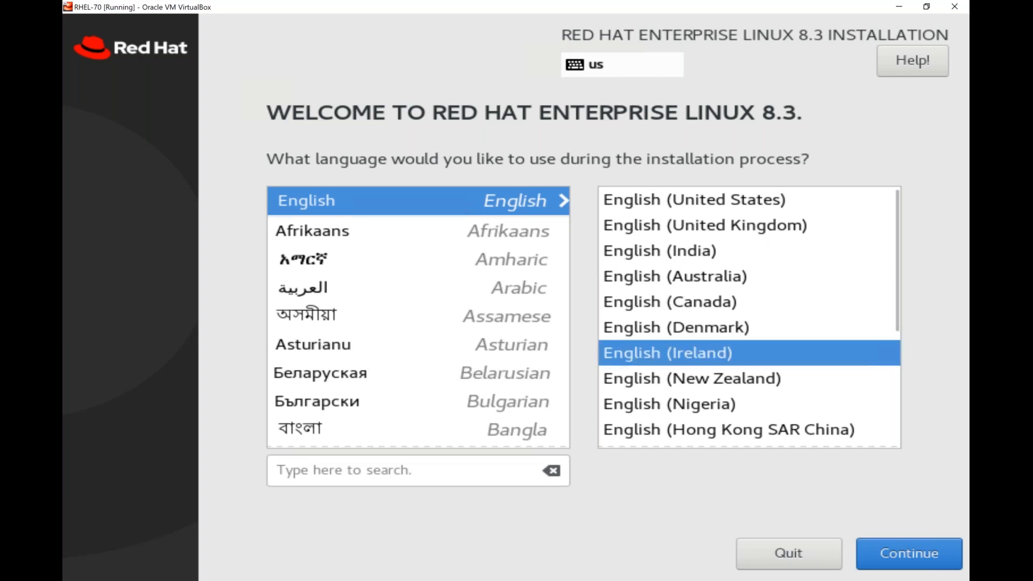
click(694, 251)
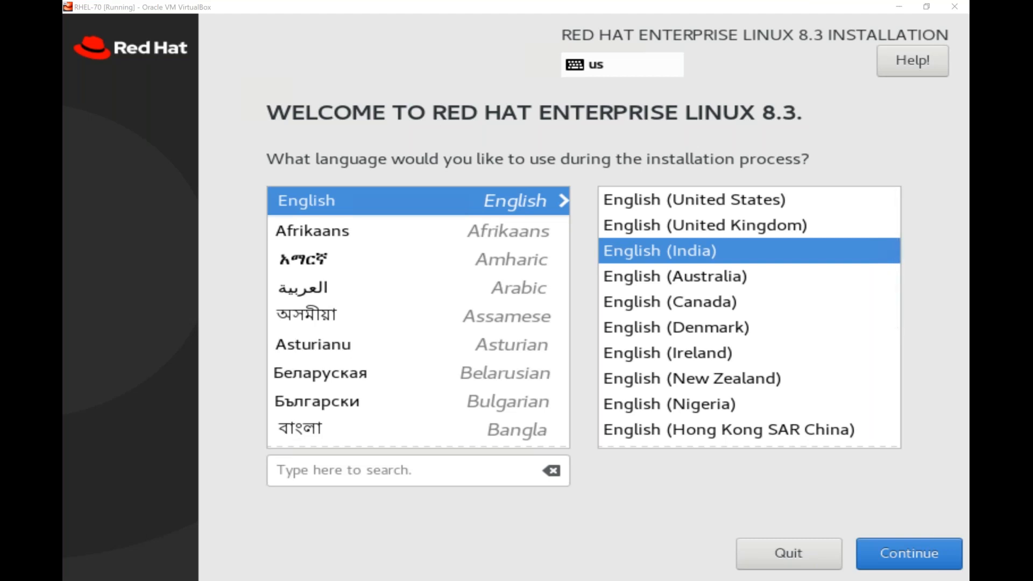
click(705, 226)
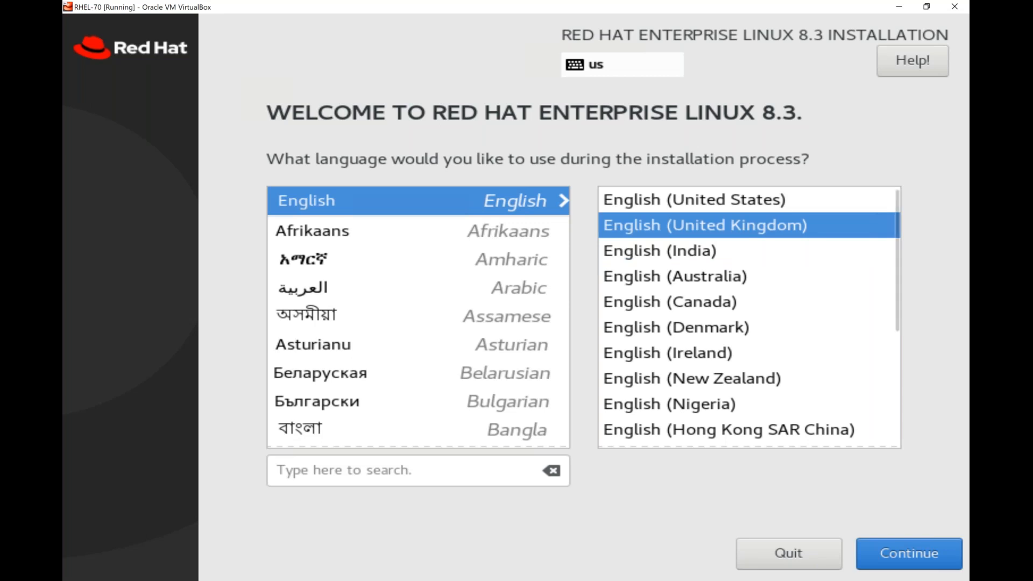
click(705, 251)
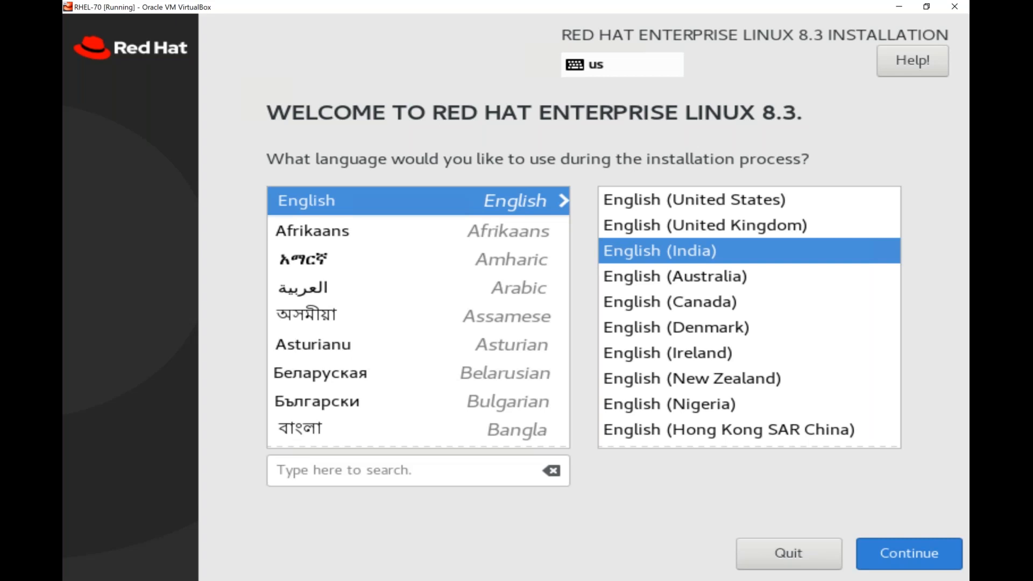
- Continue past the welcome screen with English (India) to the Installation Summary
click(910, 554)
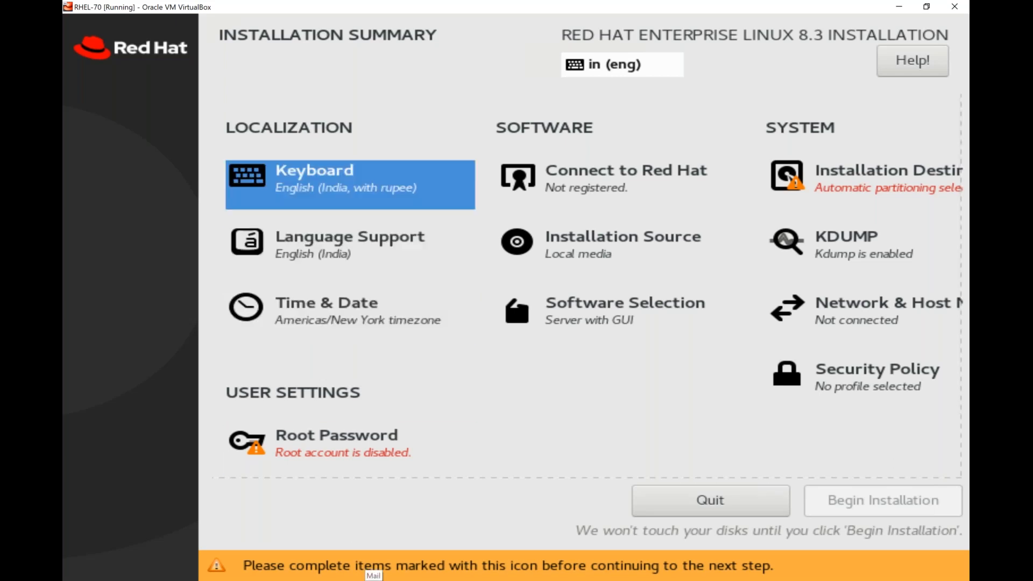
- Move past Language Support and open the Time & Date page, currently Americas/New York
key(Down)
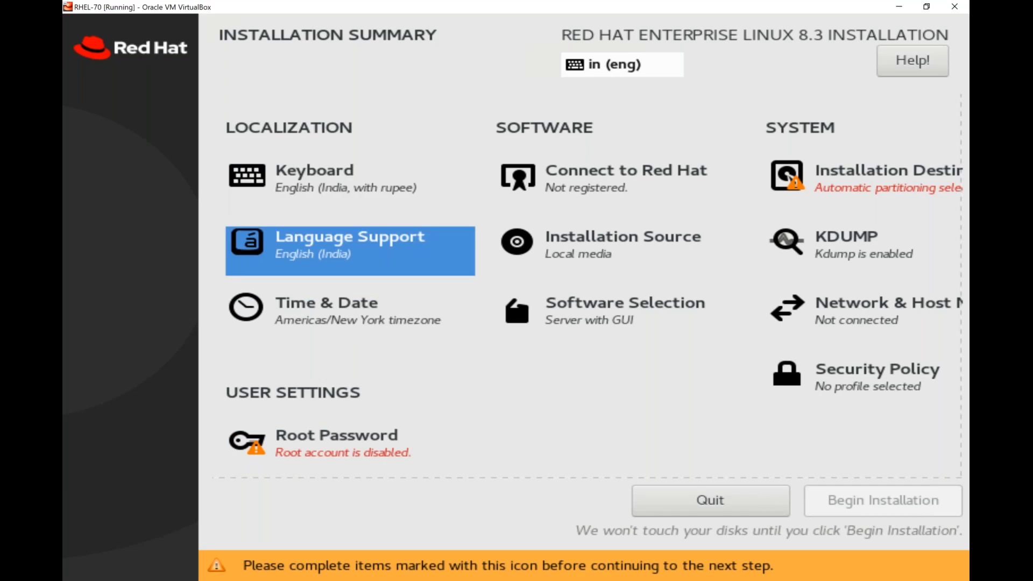
key(Down)
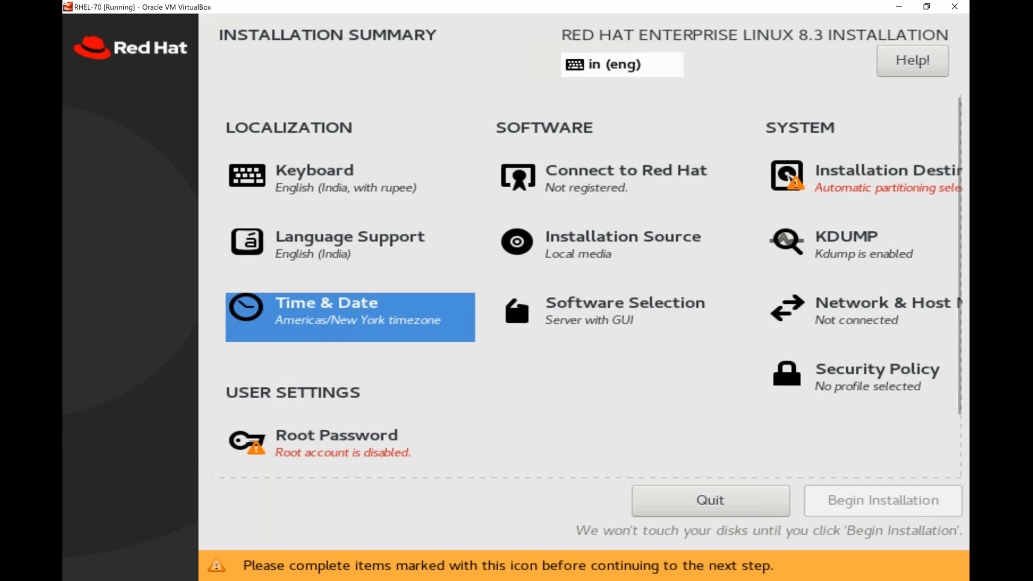
click(345, 316)
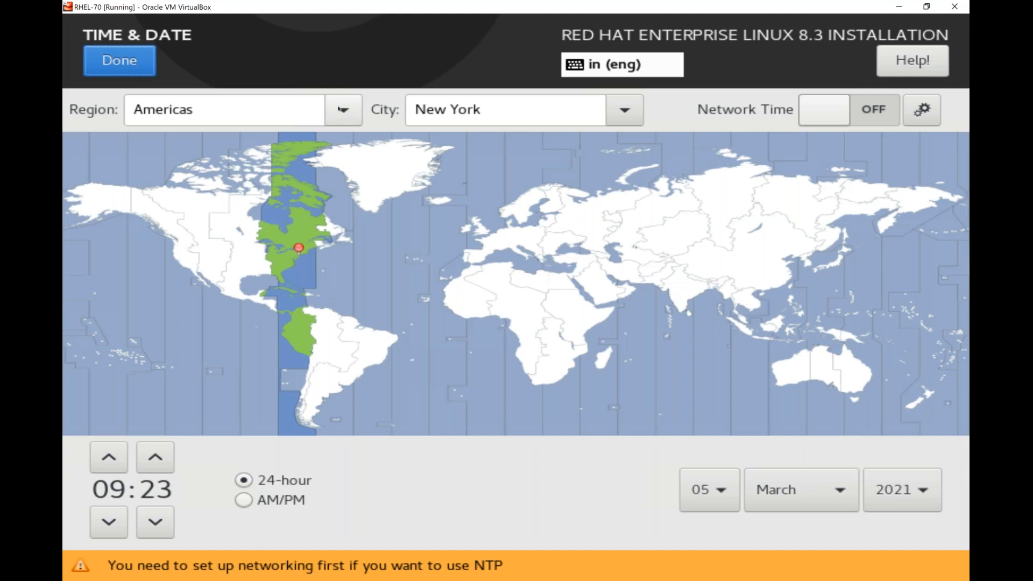
- Switch the time zone region to Asia, giving Asia/Aden, and dismiss the city list unchanged
click(340, 109)
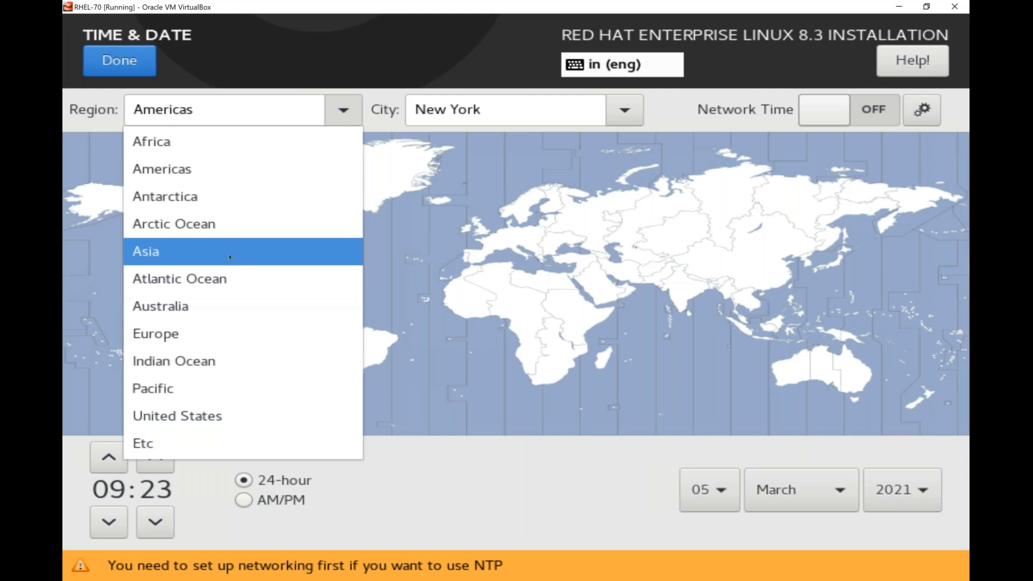
key(Escape)
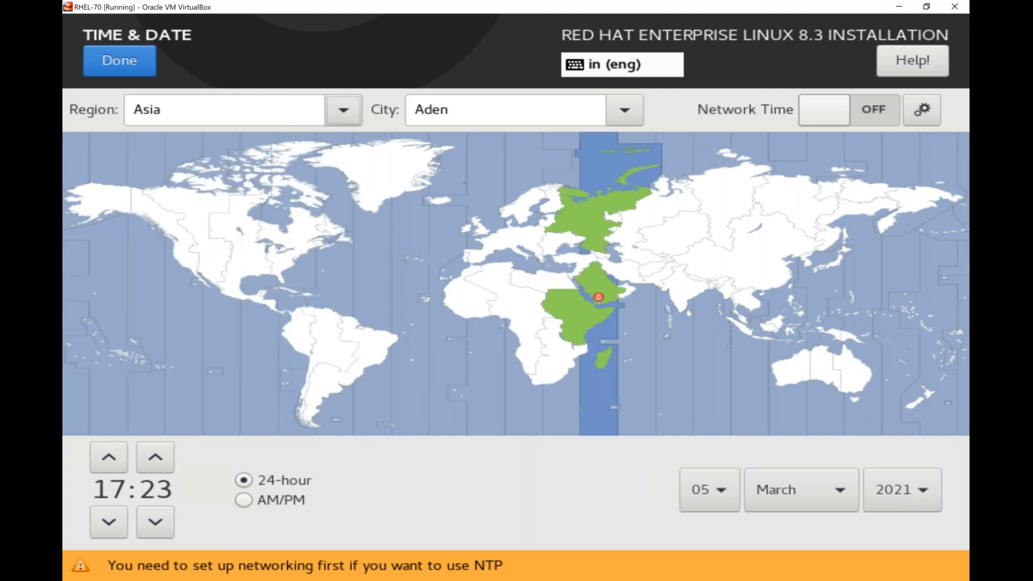
click(623, 118)
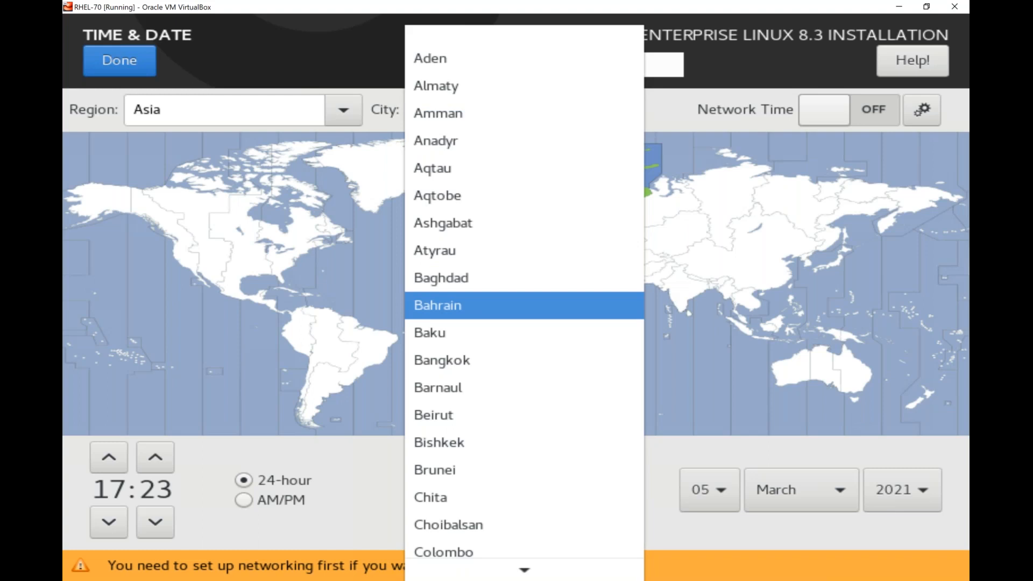
key(Escape)
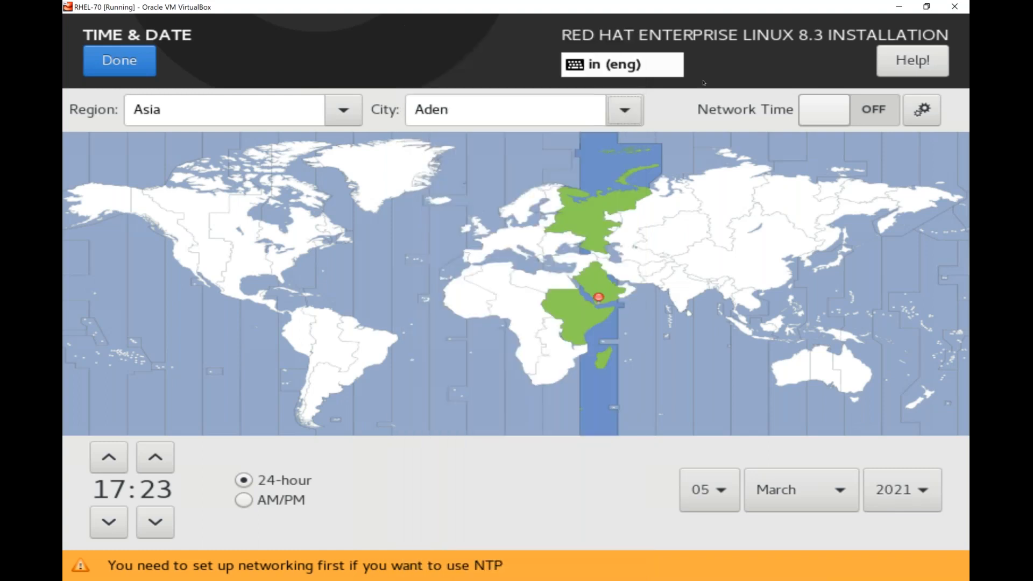
- Pick India on the map for the Asia/Kolkata time zone and confirm with Done
click(667, 291)
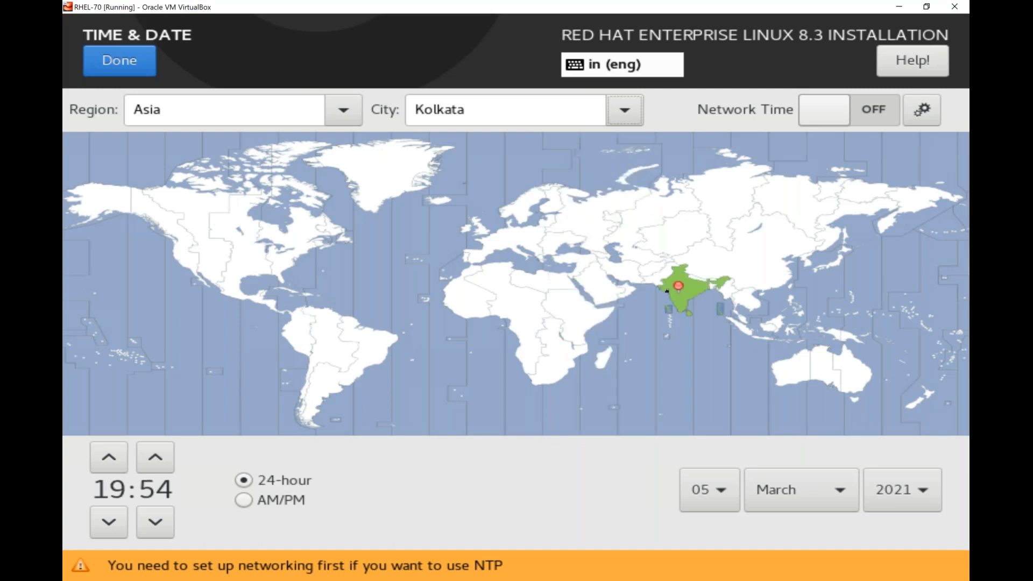
double_click(457, 112)
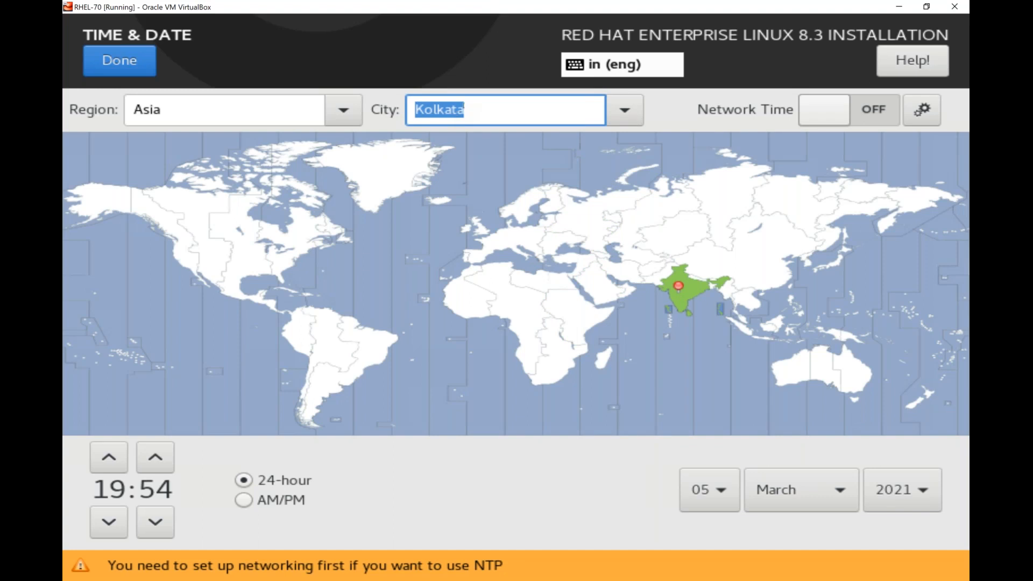
click(486, 274)
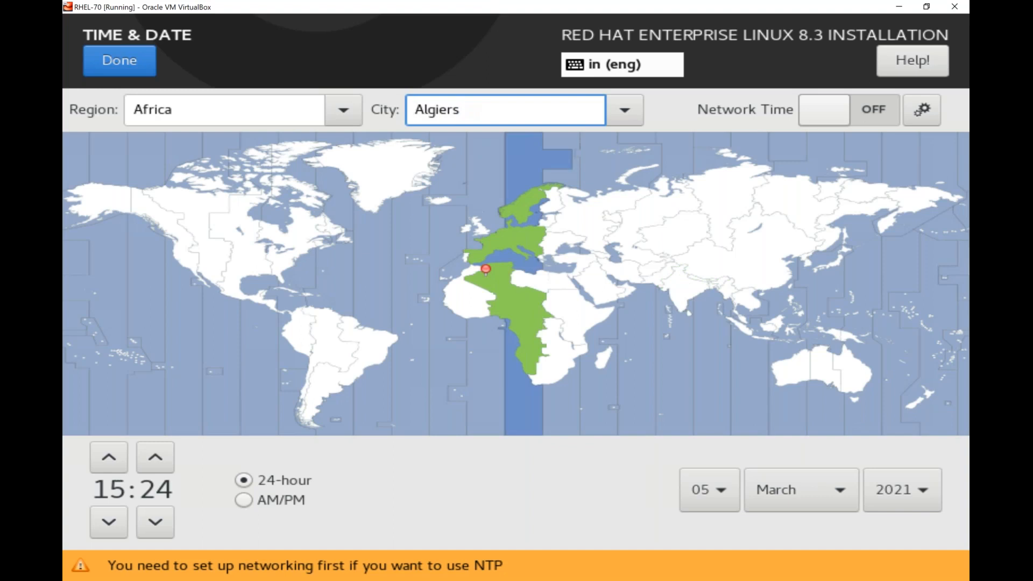
click(477, 292)
click(216, 229)
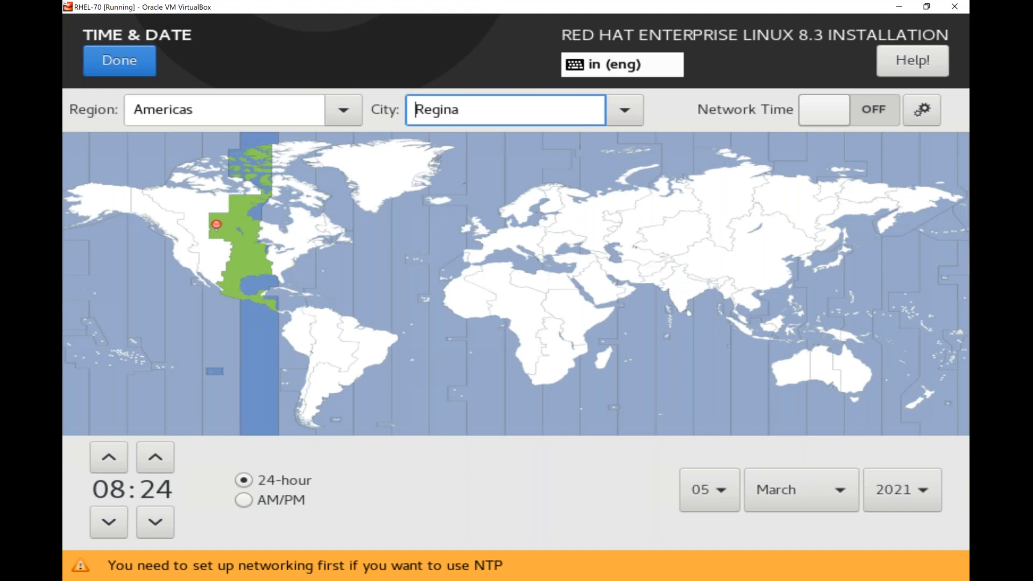
click(683, 288)
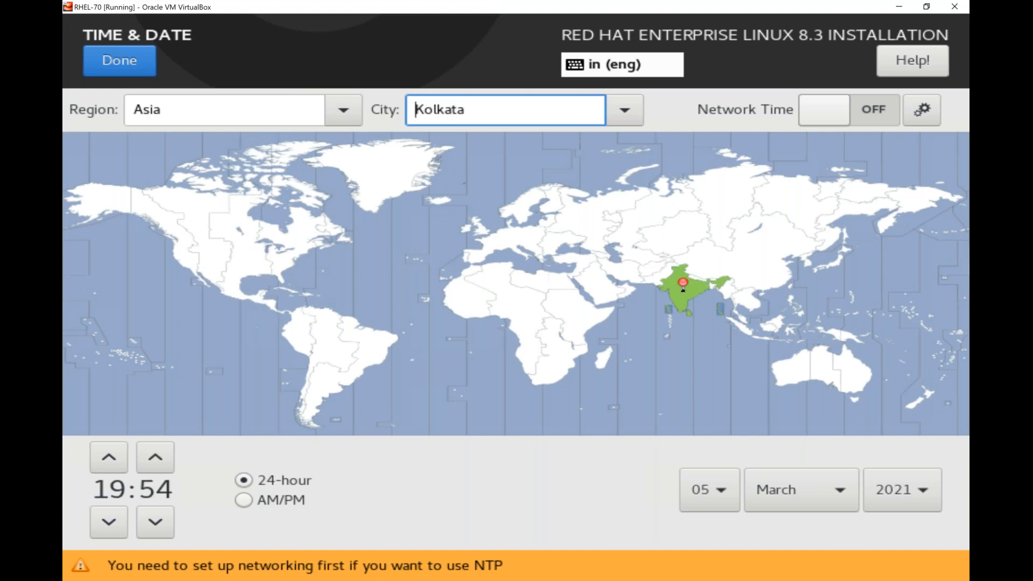
click(115, 67)
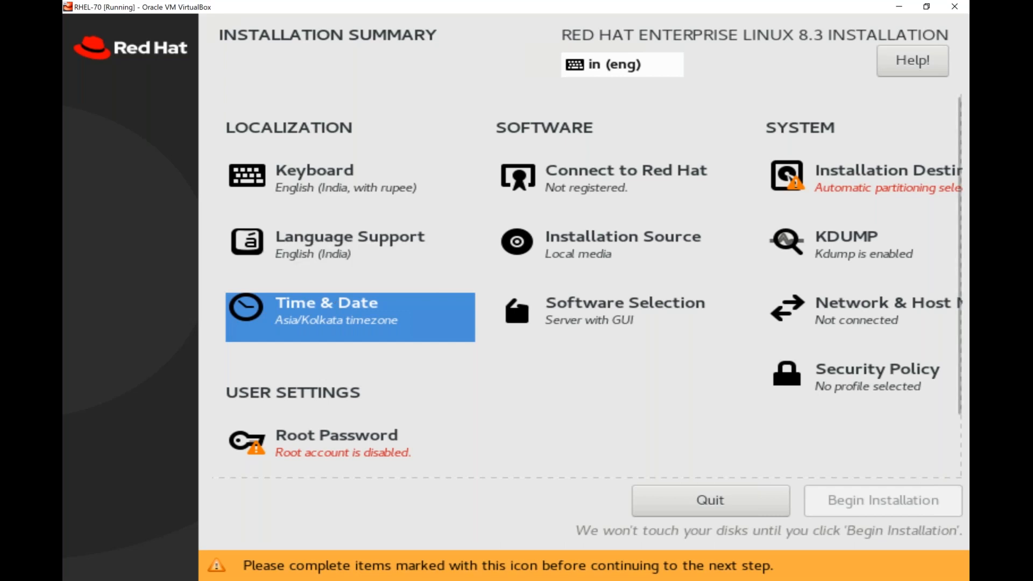
- Step through the summary items and open Software Selection, which shows Server with GUI
key(Up)
key(Up)
key(Right)
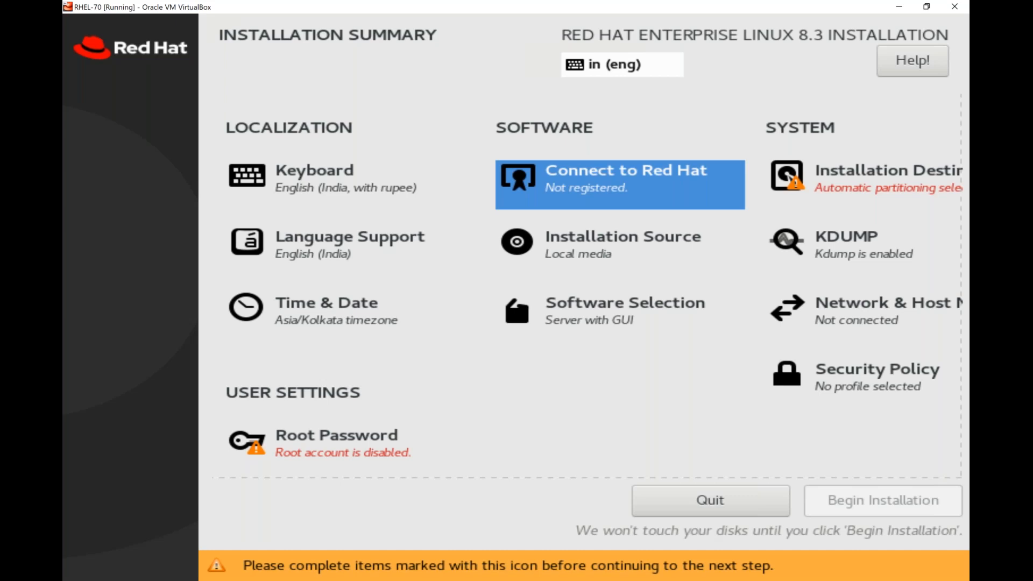
key(Down)
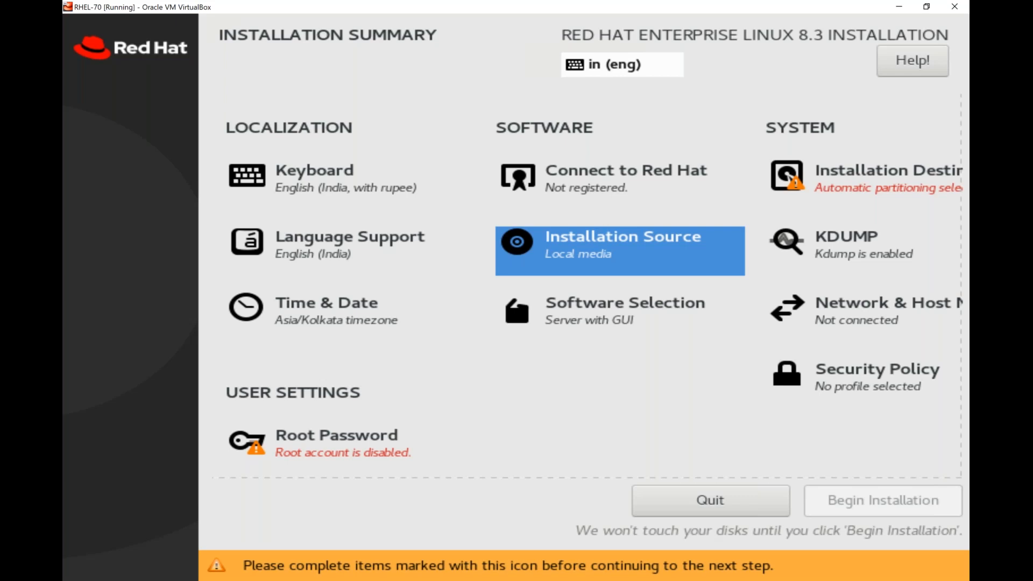
key(Down)
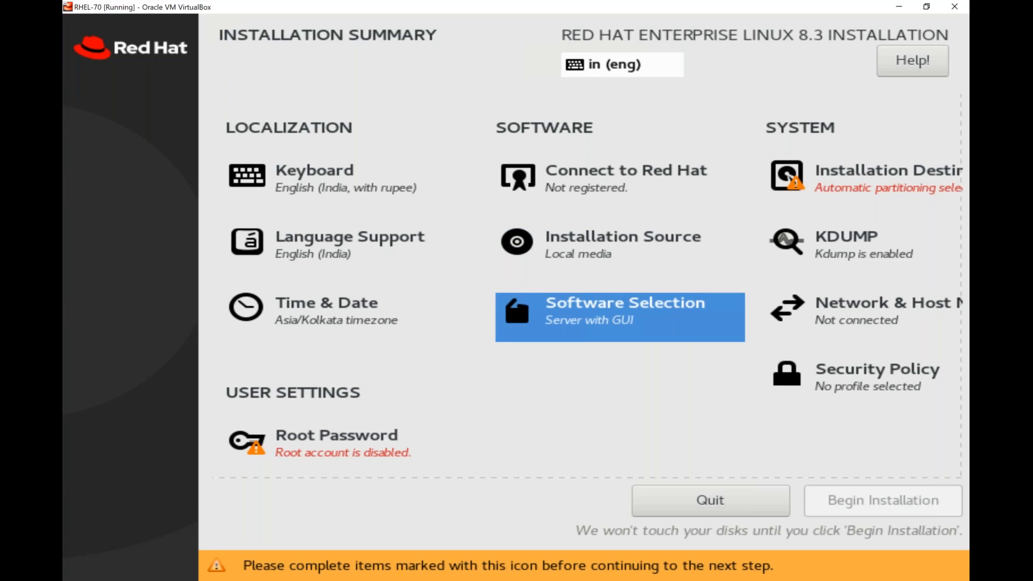
click(515, 294)
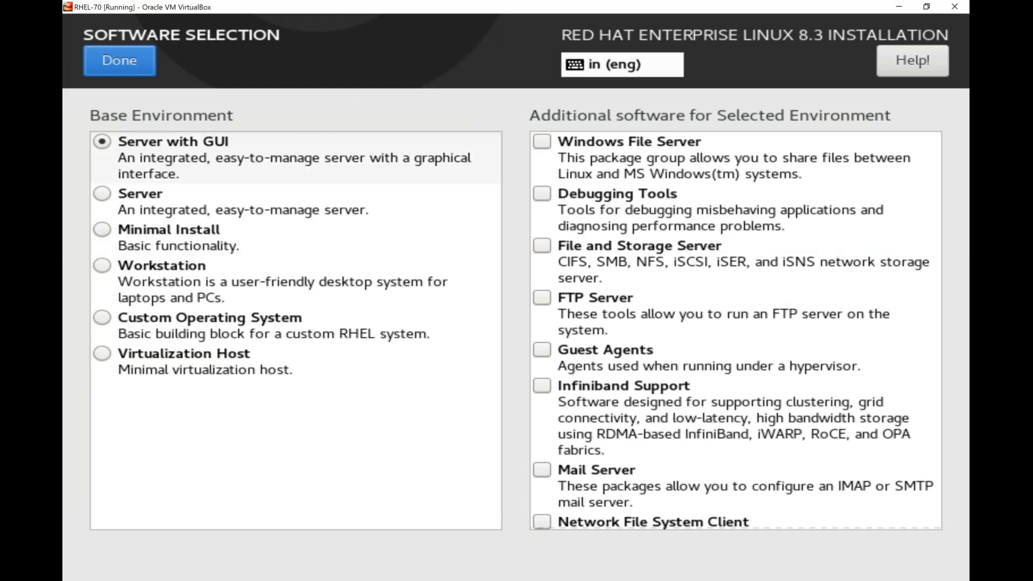
- Change the base environment from Server with GUI to the plain Server option
click(215, 158)
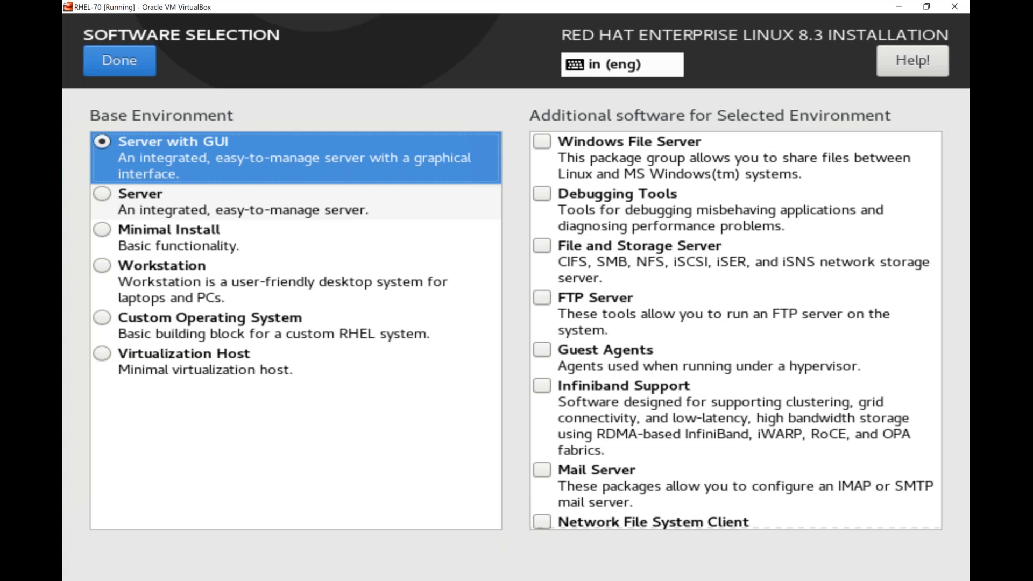
click(129, 196)
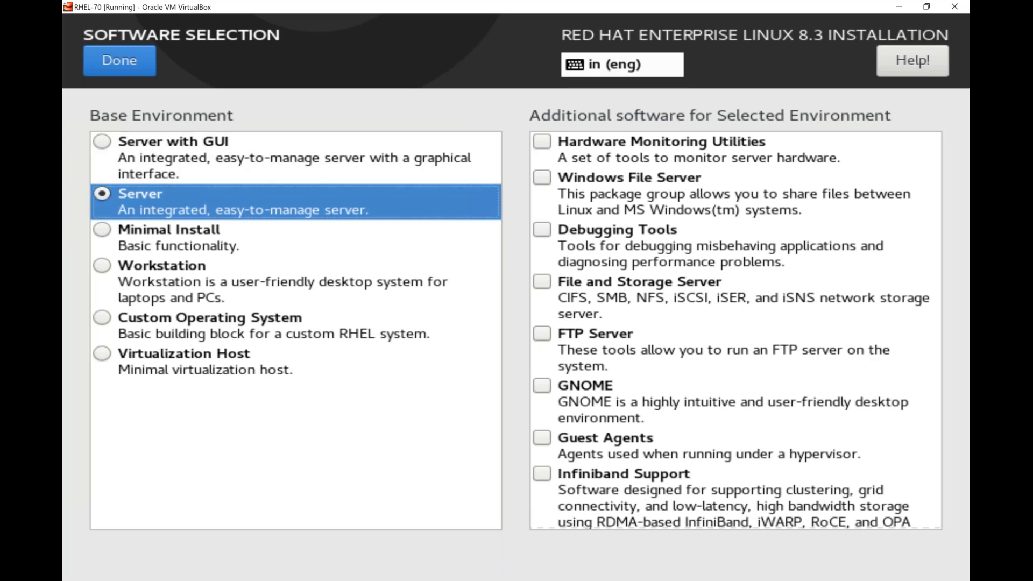
- Cycle through Minimal Install, Workstation and Custom Operating System, ending on Virtualization Host
click(102, 230)
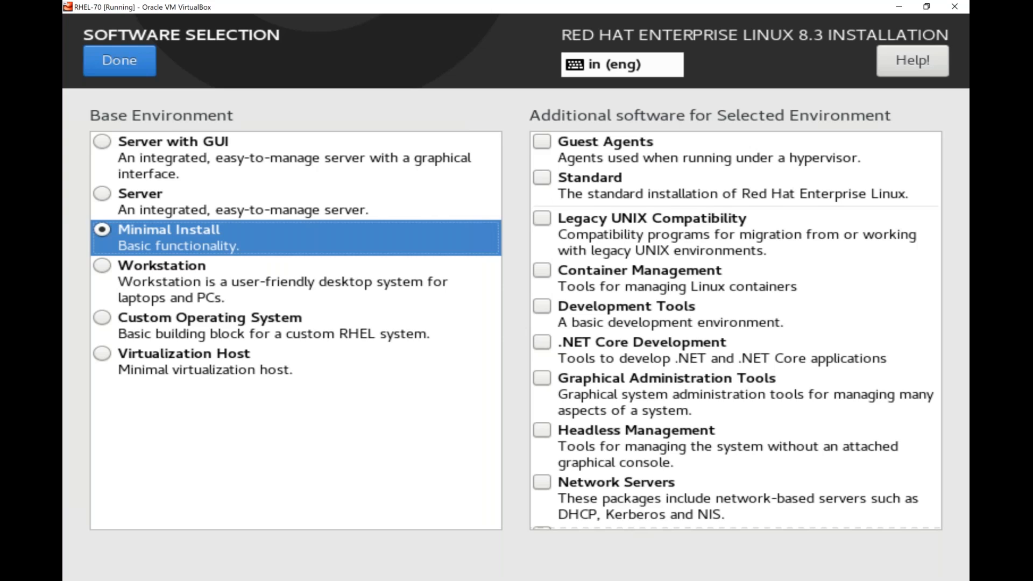
click(107, 266)
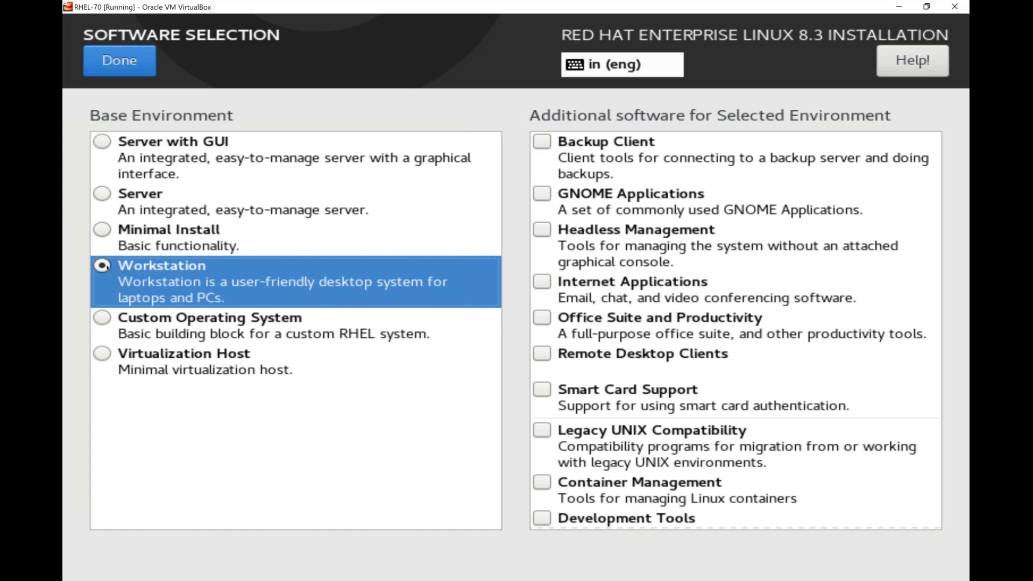
click(114, 322)
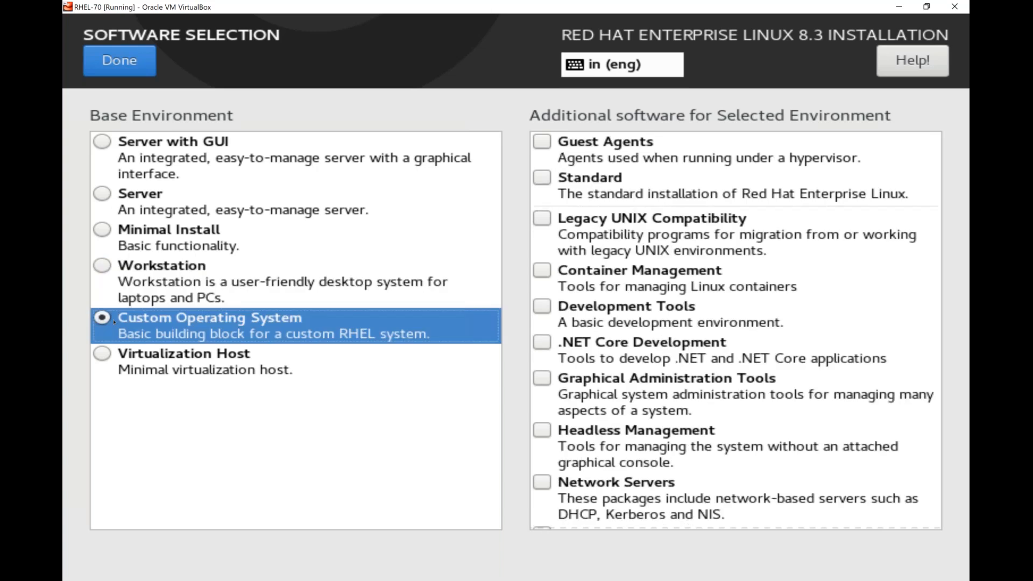
click(106, 355)
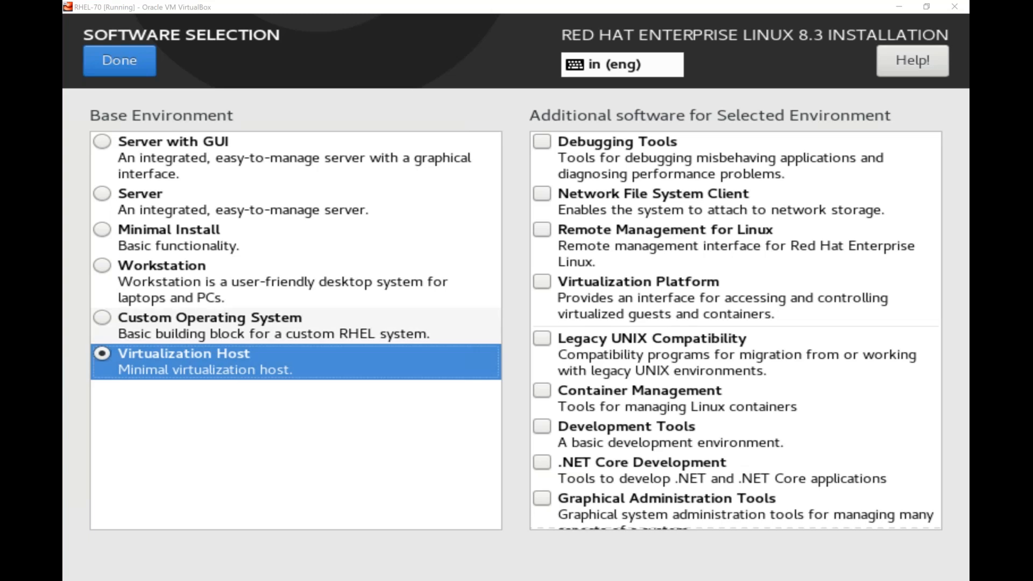
- Choose the Server with GUI radio button under Base Environment, with no add-ons checked
click(103, 141)
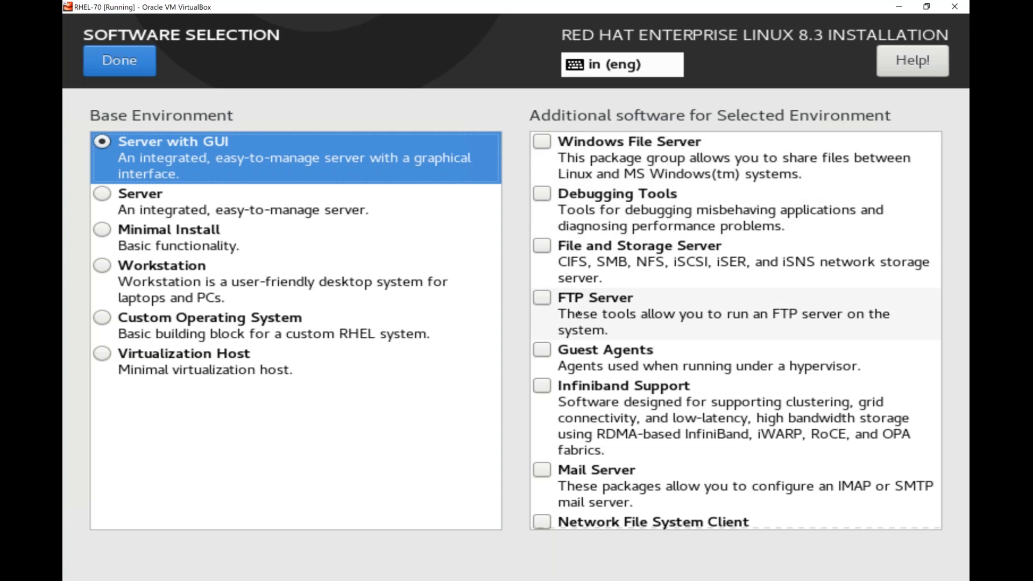
- Tick and untick Windows File Server, Debugging Tools and File and Storage Server, then confirm Server with GUI alone
click(543, 143)
click(543, 200)
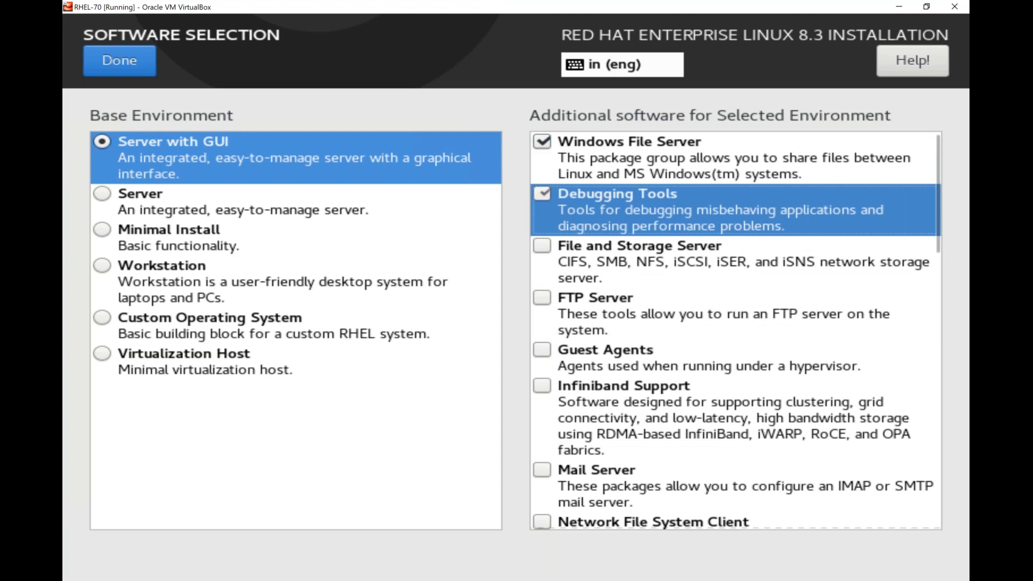
click(542, 253)
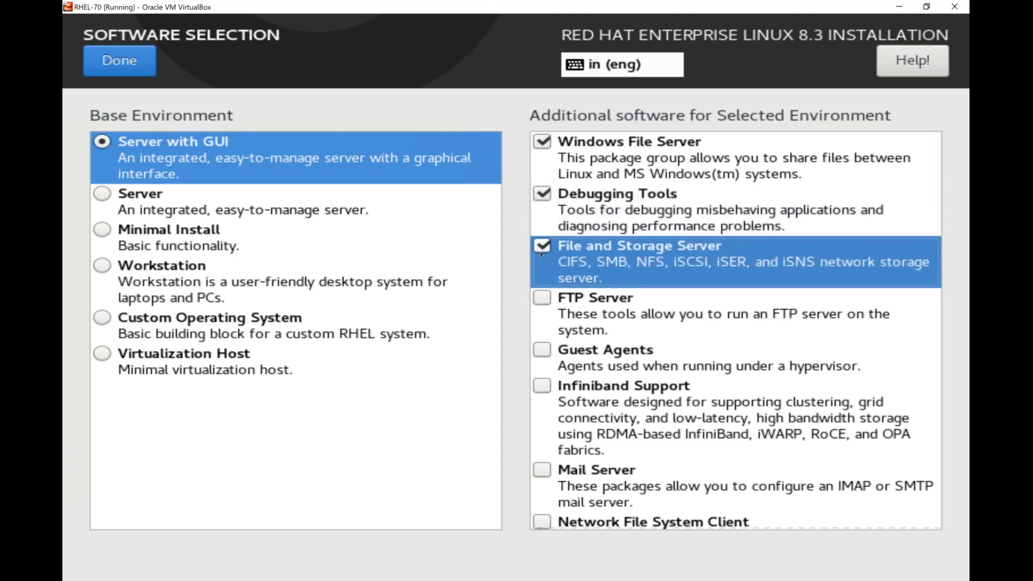
click(542, 249)
click(542, 195)
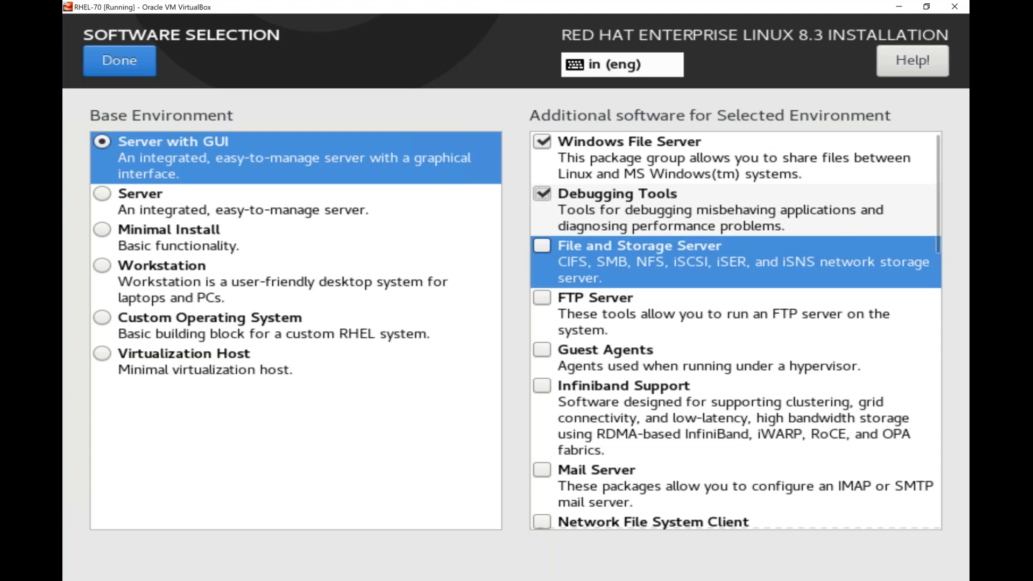
click(542, 143)
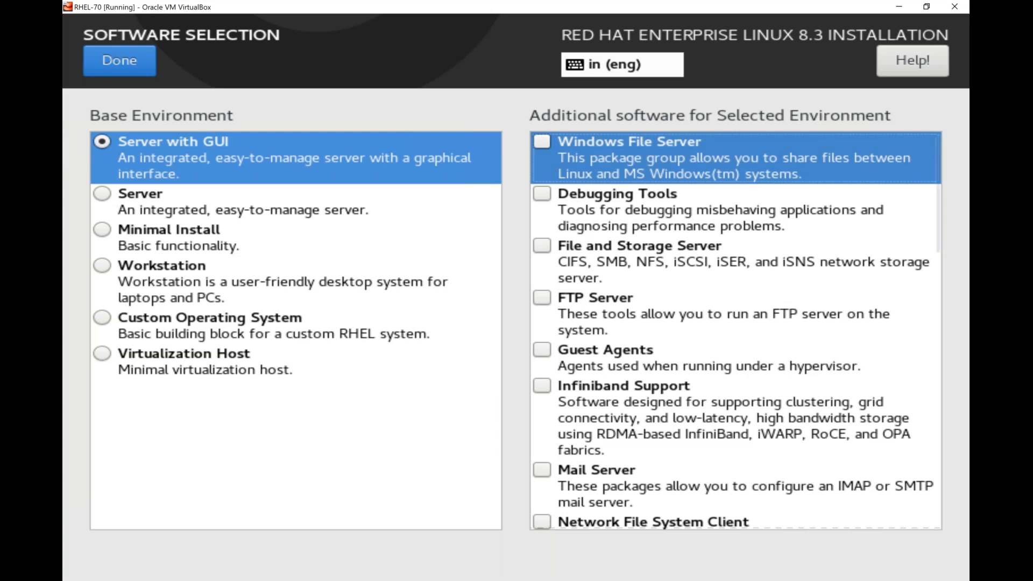
click(135, 63)
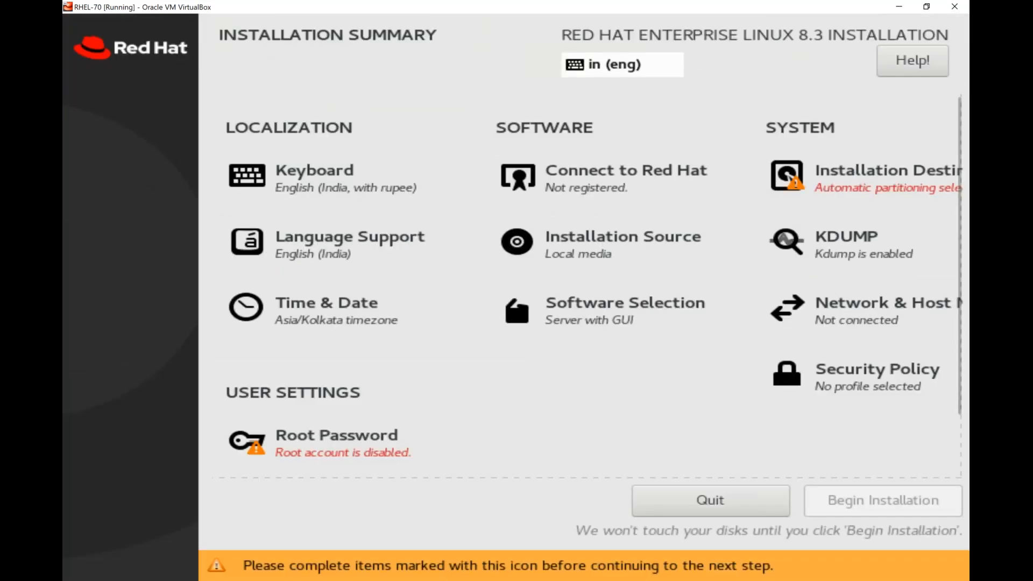
- Open Installation Destination from the RHEL 8.3 installation summary
key(Up)
key(Up)
key(Right)
key(Right)
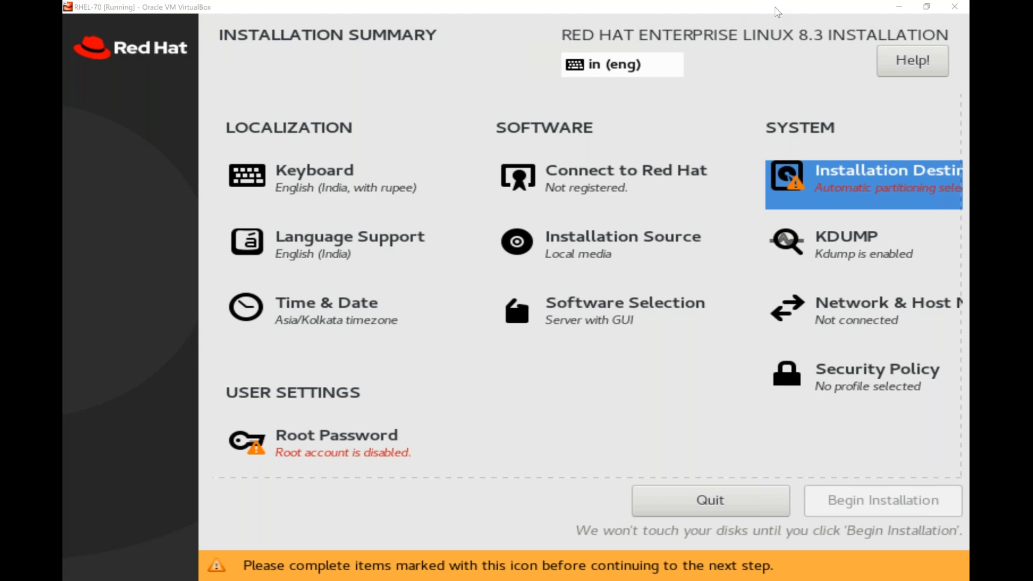
click(864, 185)
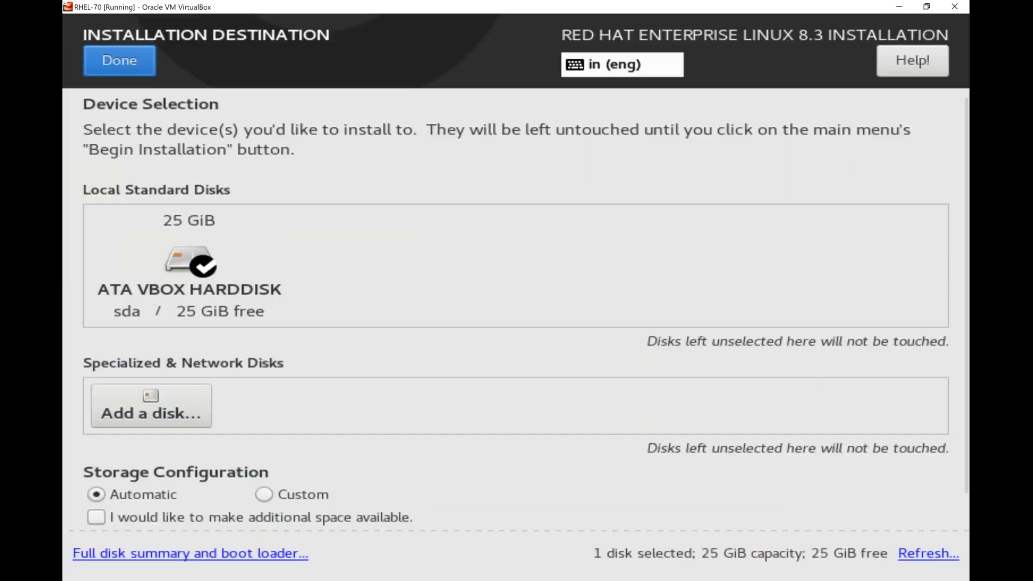
- Deselect the 25 GiB ATA VBOX HARDDISK under Local Standard Disks, leaving 0 disks selected
click(616, 33)
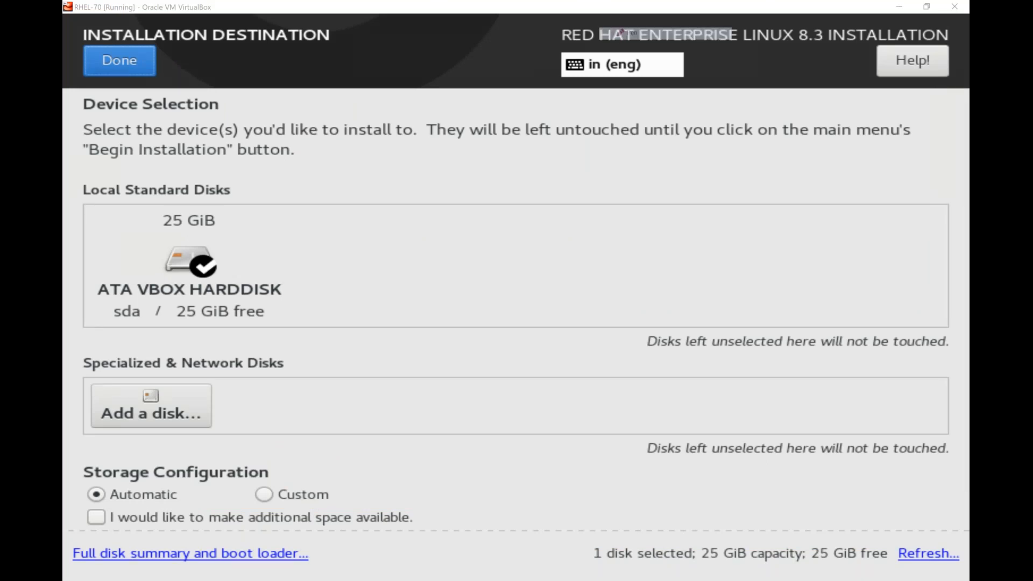
mouse_move(148, 306)
mouse_down()
mouse_move(146, 329)
mouse_move(188, 183)
mouse_move(121, 282)
mouse_up()
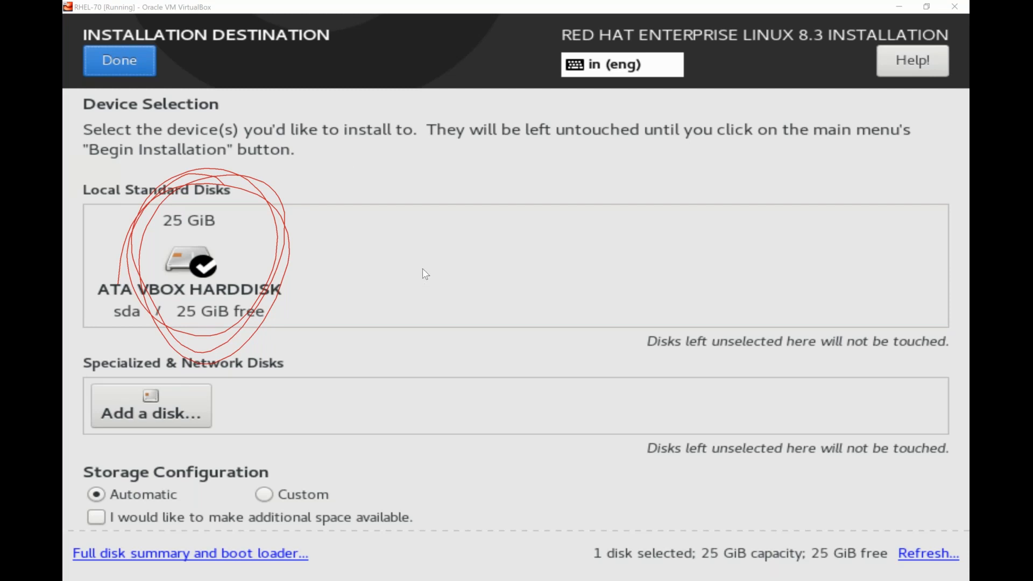
key(Escape)
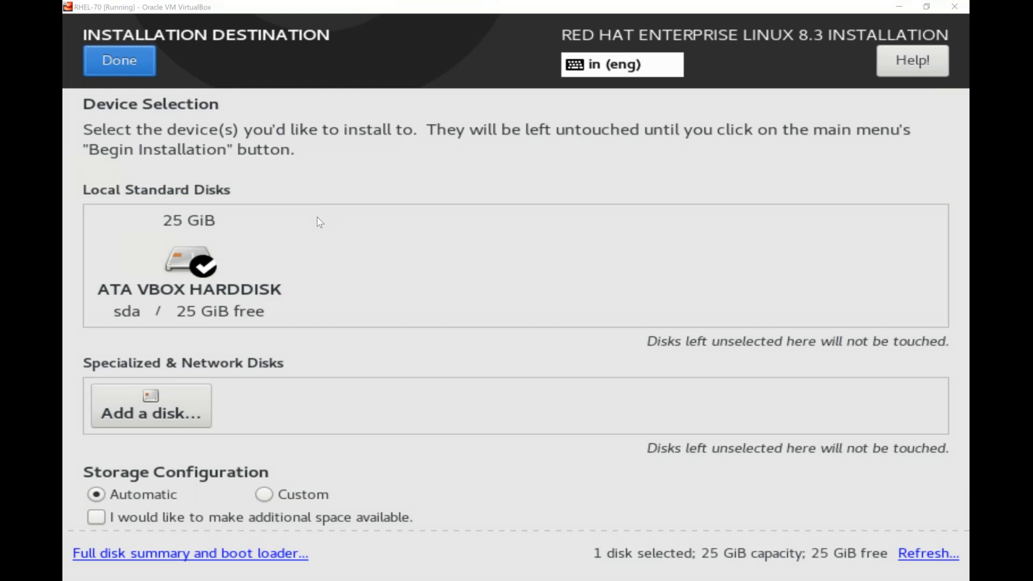
click(189, 266)
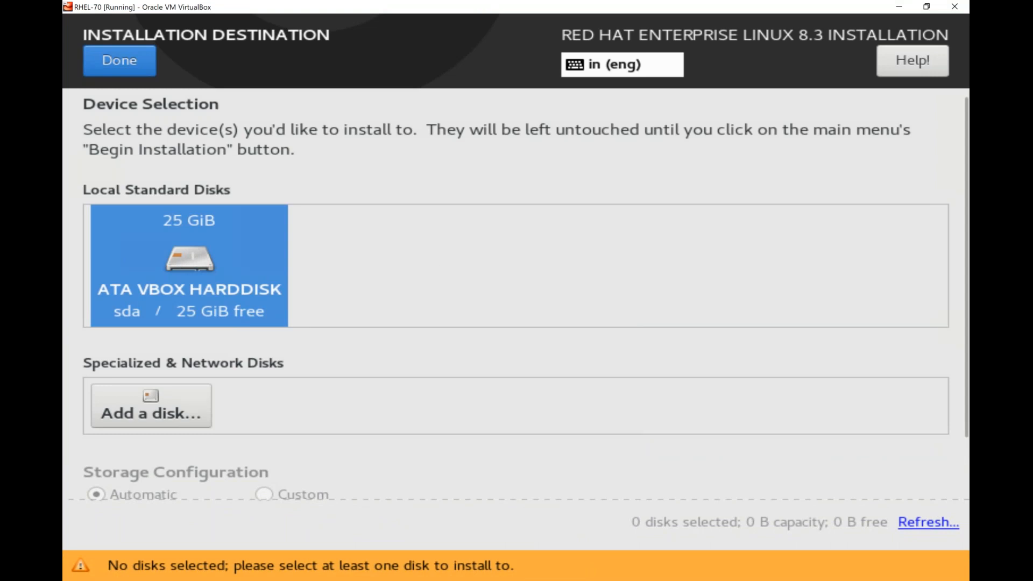
- Reselect the 25 GiB ATA VBOX HARDDISK, keeping Storage Configuration on Automatic
click(189, 266)
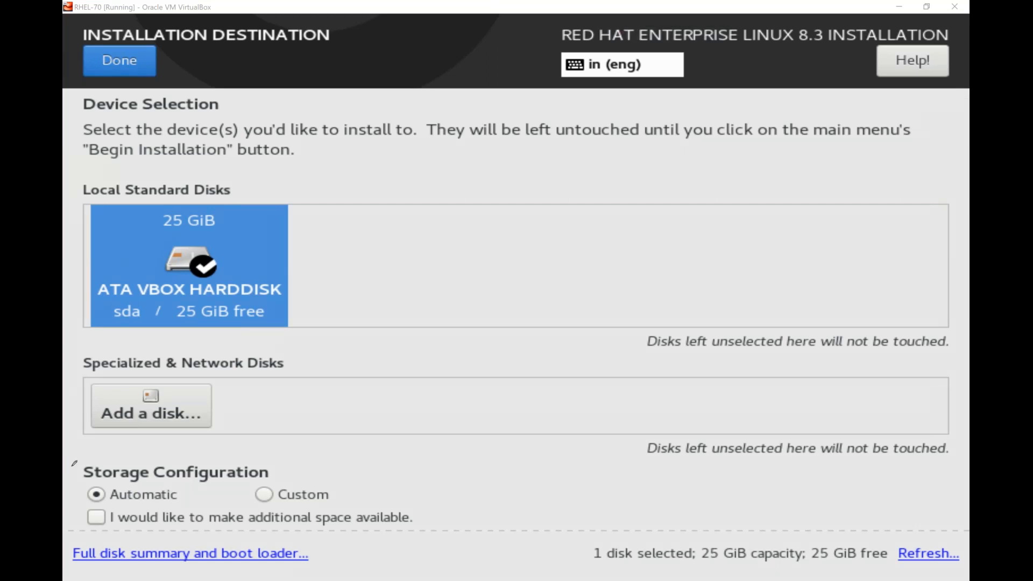
mouse_move(213, 463)
mouse_down()
mouse_move(64, 486)
mouse_move(88, 479)
mouse_up()
mouse_move(300, 446)
mouse_down()
mouse_move(272, 525)
mouse_move(293, 433)
mouse_move(258, 542)
mouse_up()
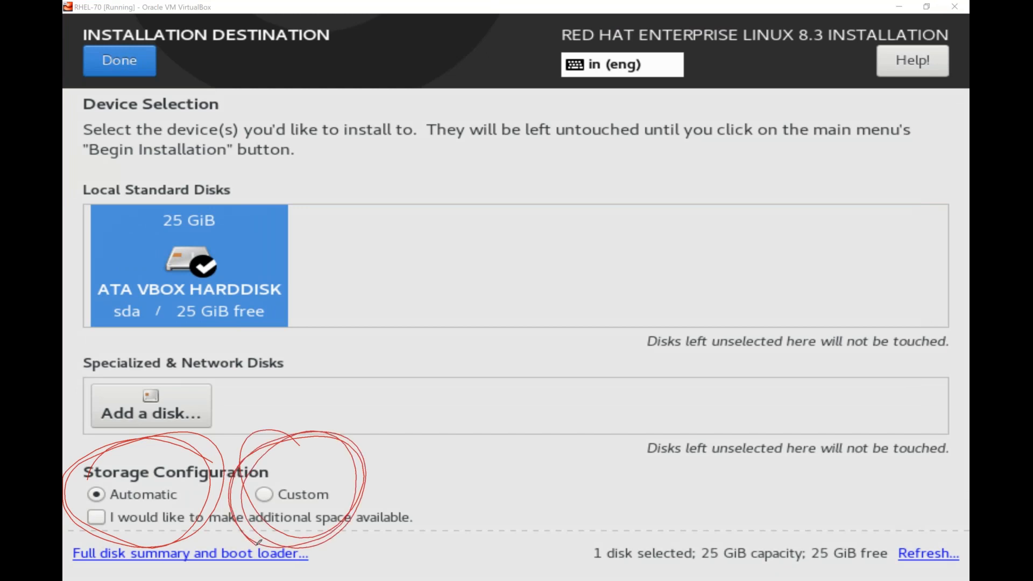
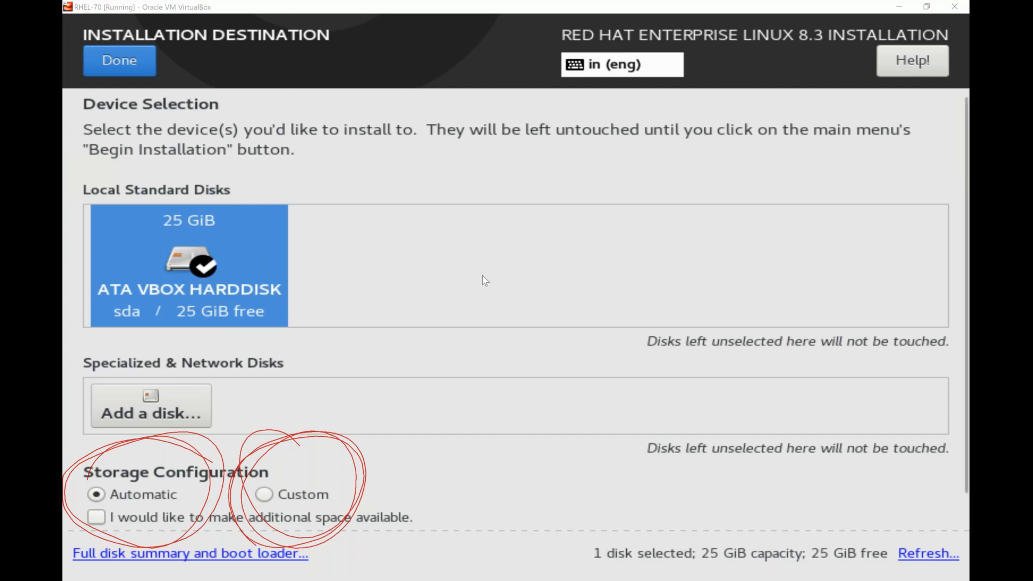
- Switch Storage Configuration from Automatic to Custom for the 25 GiB ATA VBOX HARDDISK
click(494, 247)
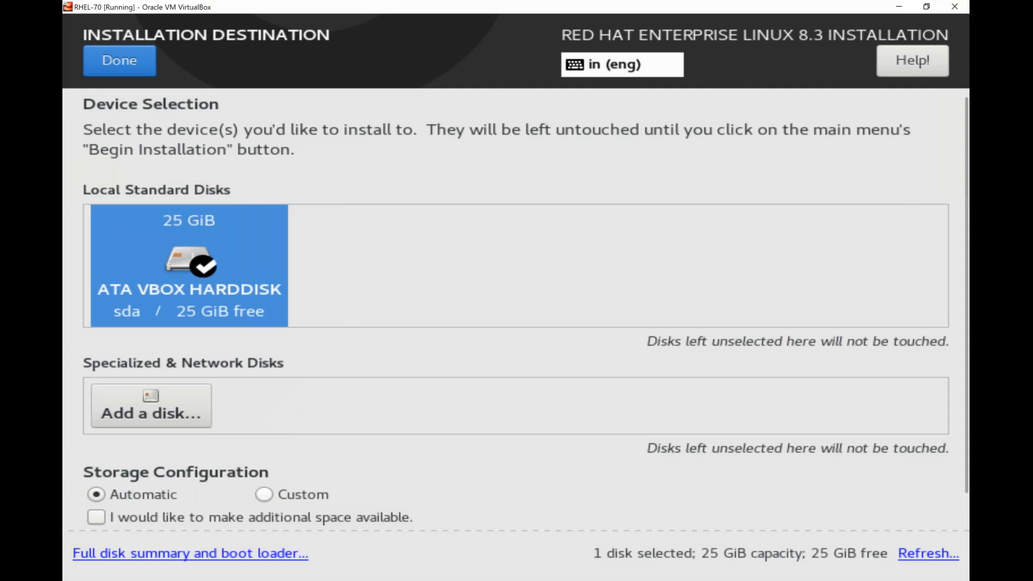
click(268, 495)
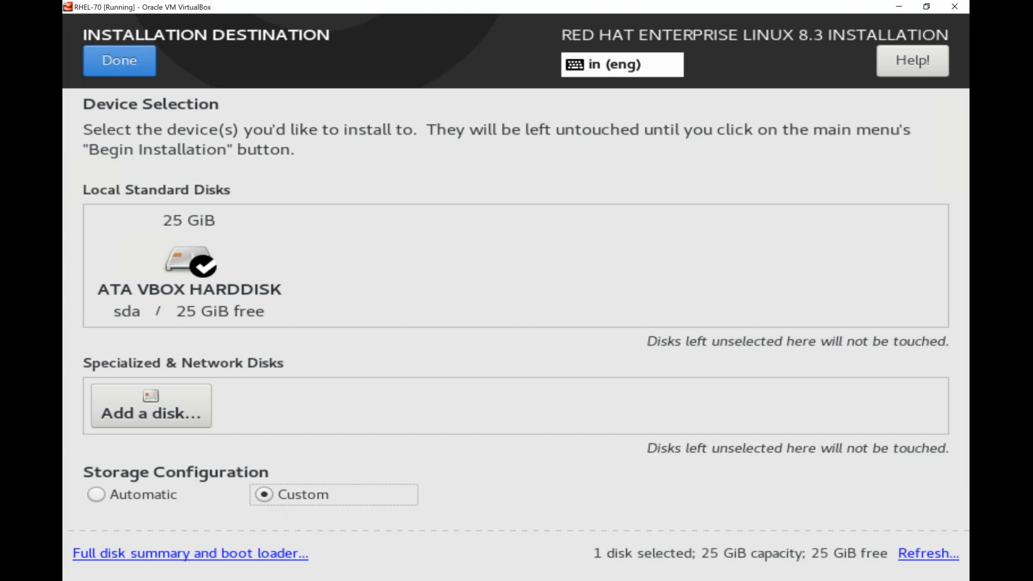
- Confirm the disk selection and check the Manual Partitioning screen shows 25 GiB available of 25 GiB
click(119, 61)
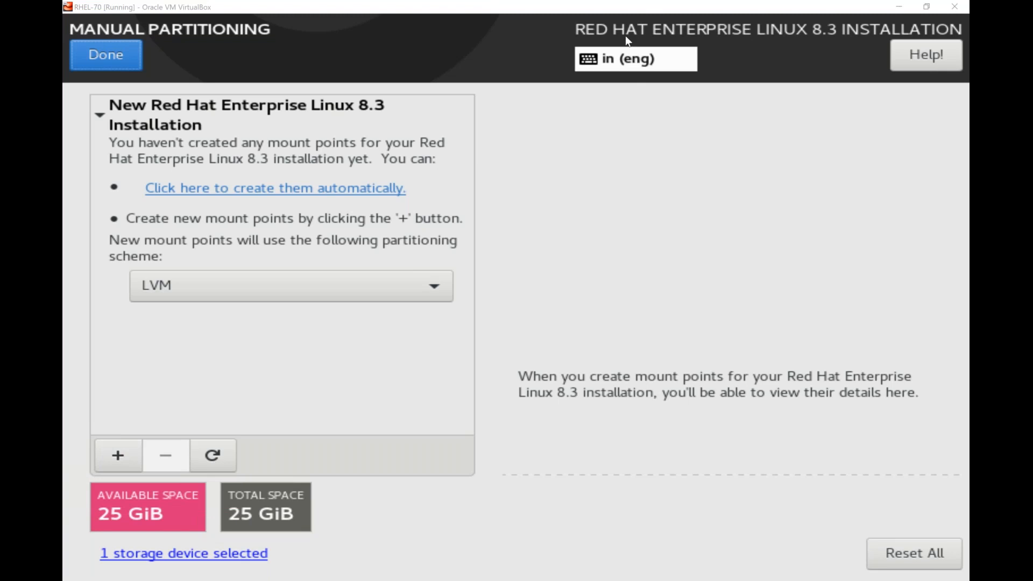
mouse_move(221, 509)
mouse_down()
mouse_move(318, 481)
mouse_move(231, 568)
mouse_up()
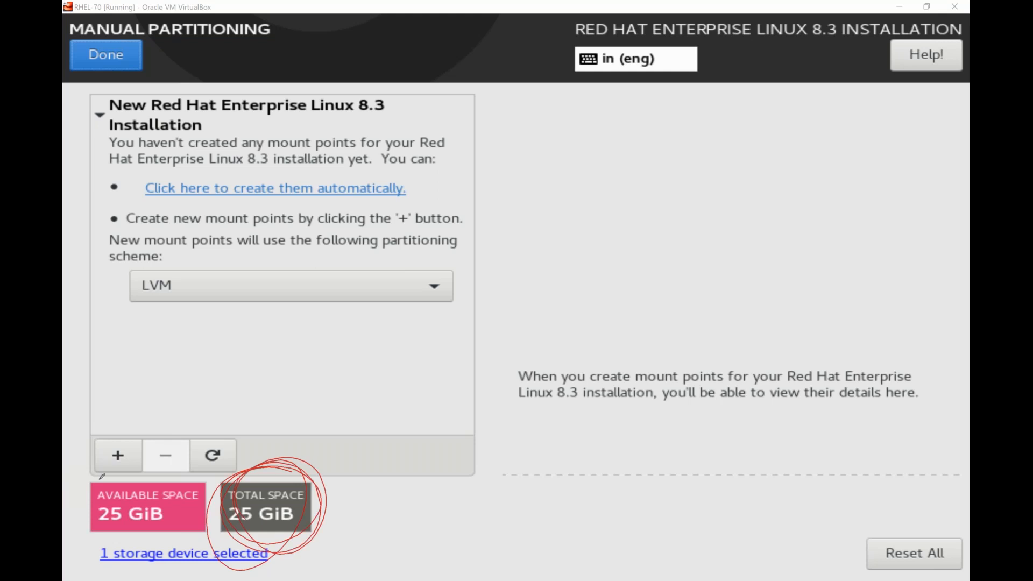
mouse_move(102, 476)
mouse_down()
mouse_move(207, 477)
mouse_move(203, 551)
mouse_move(93, 489)
mouse_up()
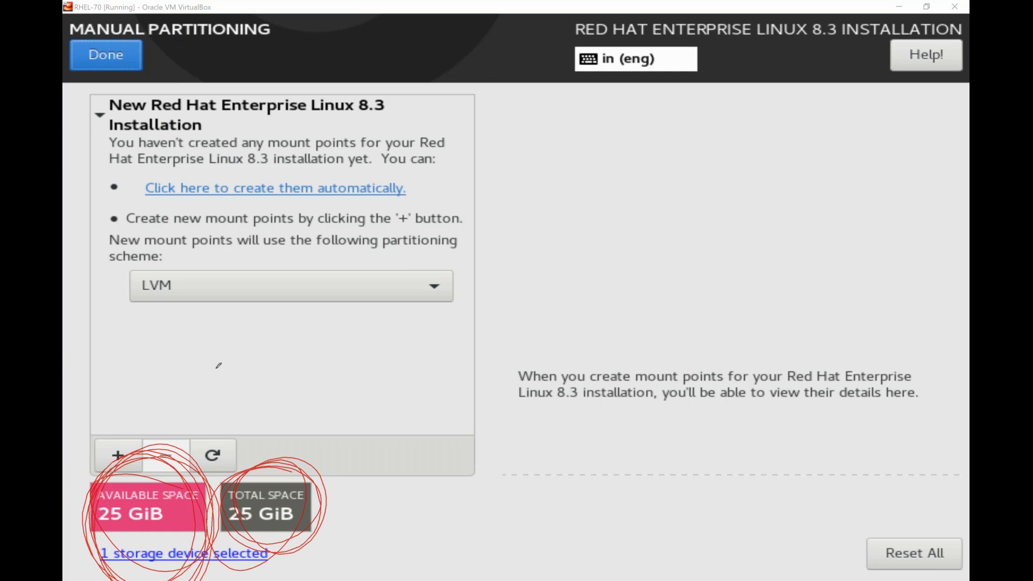
click(260, 440)
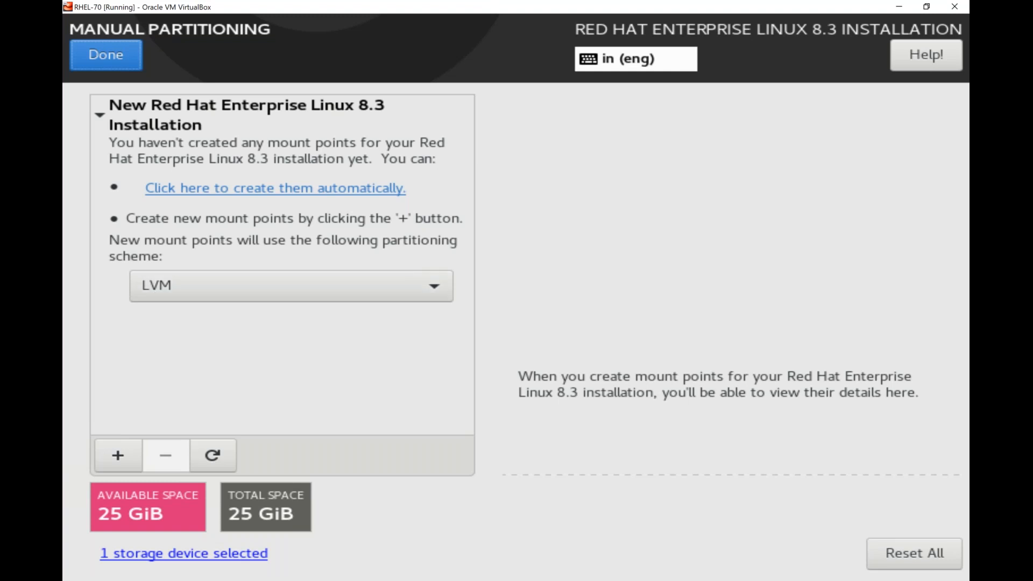
- Change the new mount point partitioning scheme from LVM to Standard Partition
click(149, 296)
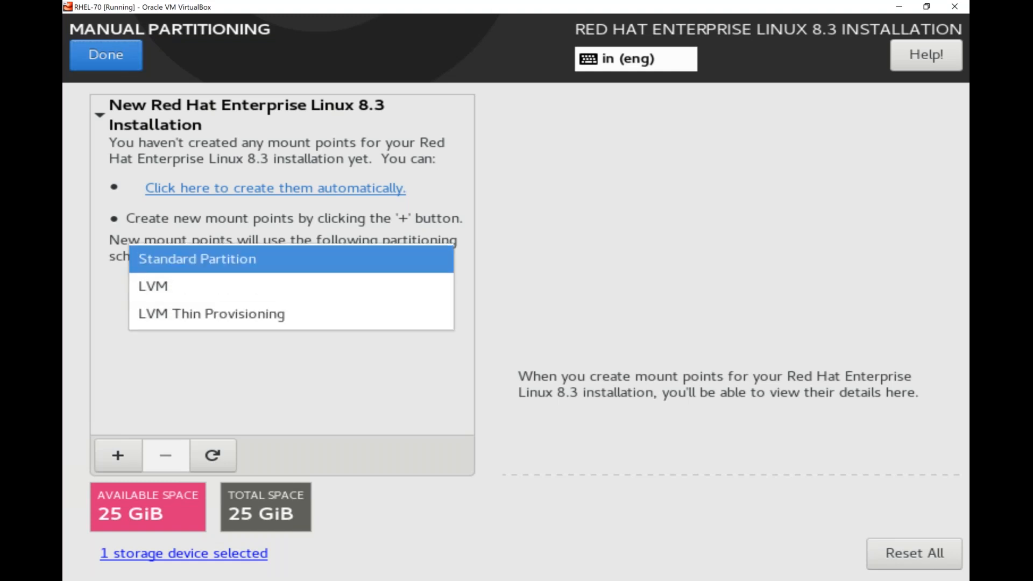
key(Return)
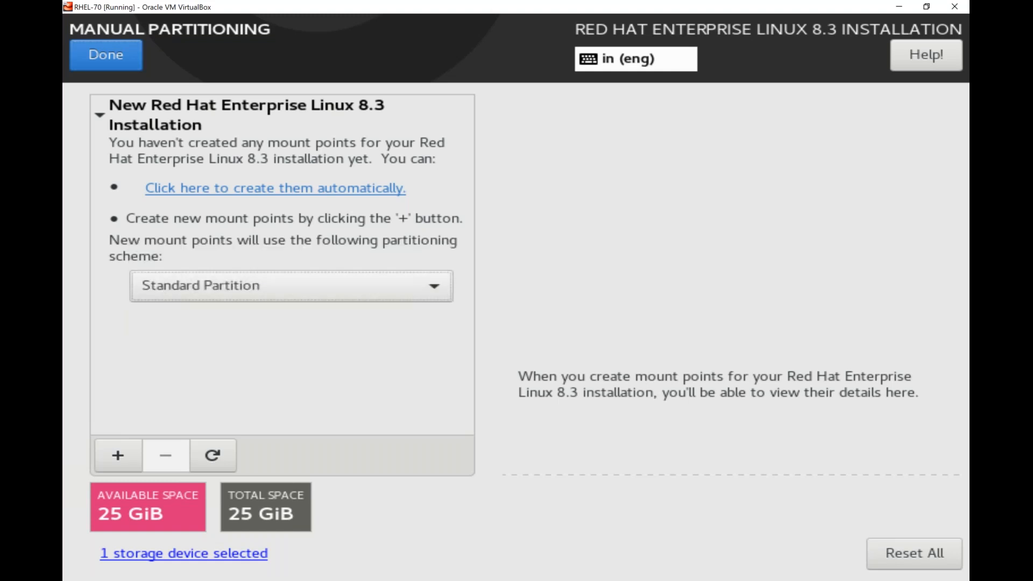
click(729, 18)
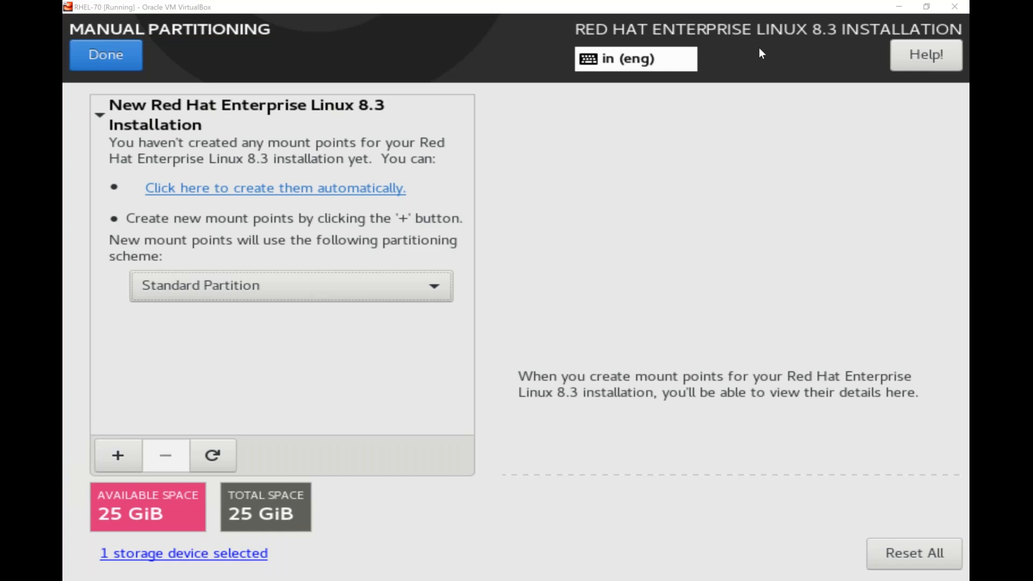
- Add a / mount point with 15G desired capacity, leaving 10 GiB available
click(119, 457)
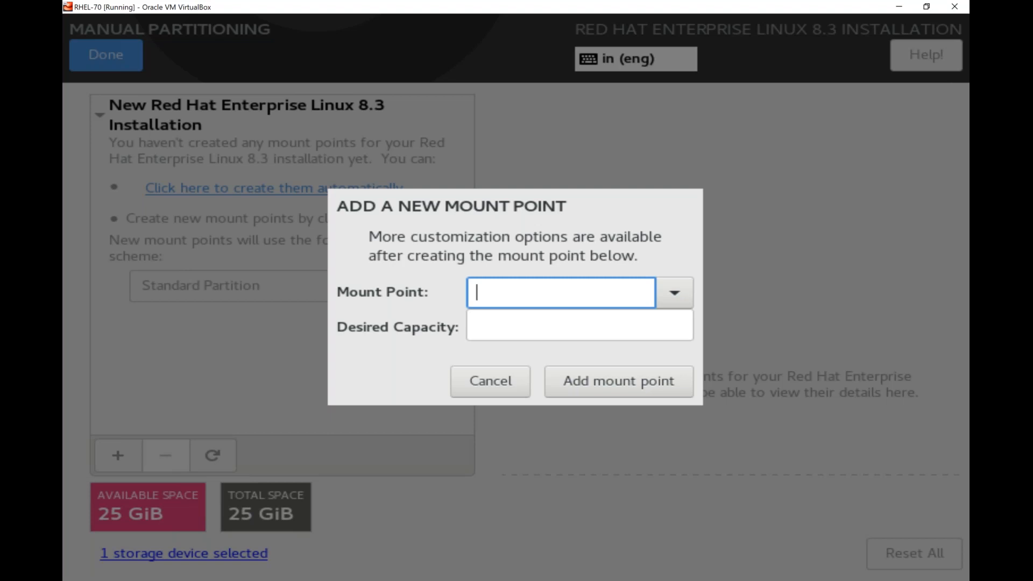
click(675, 297)
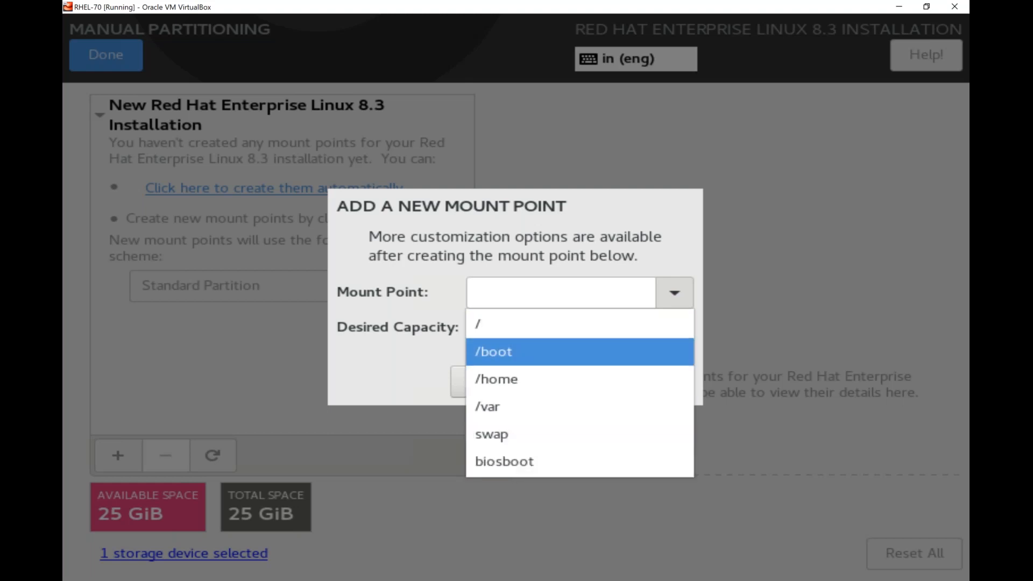
click(484, 335)
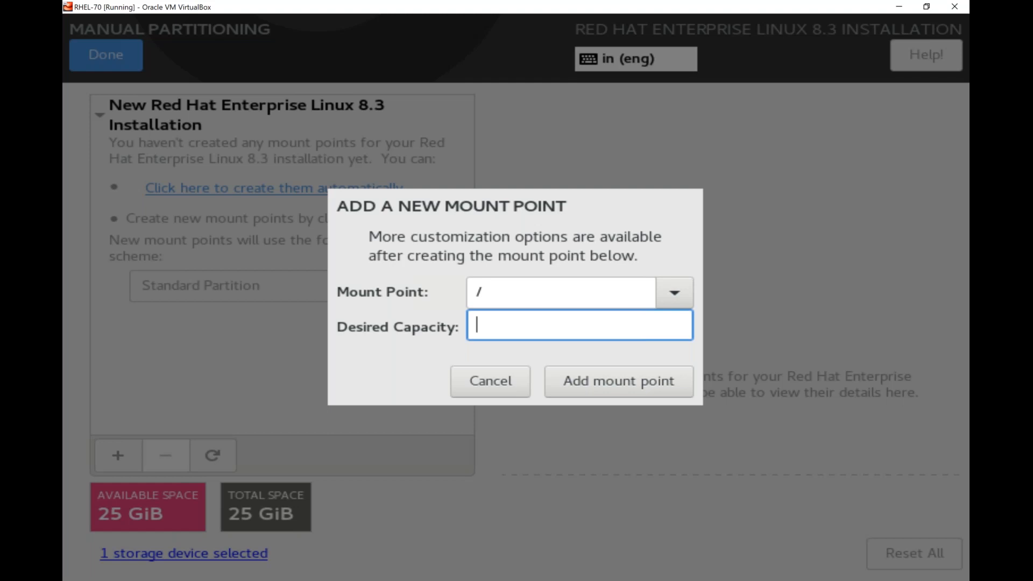
text(15G)
click(601, 389)
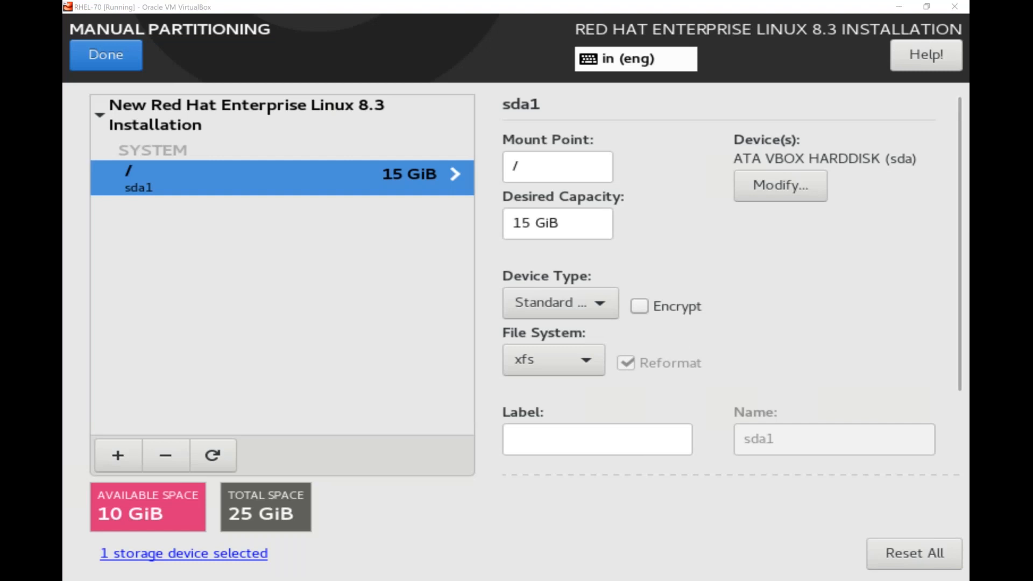
click(530, 168)
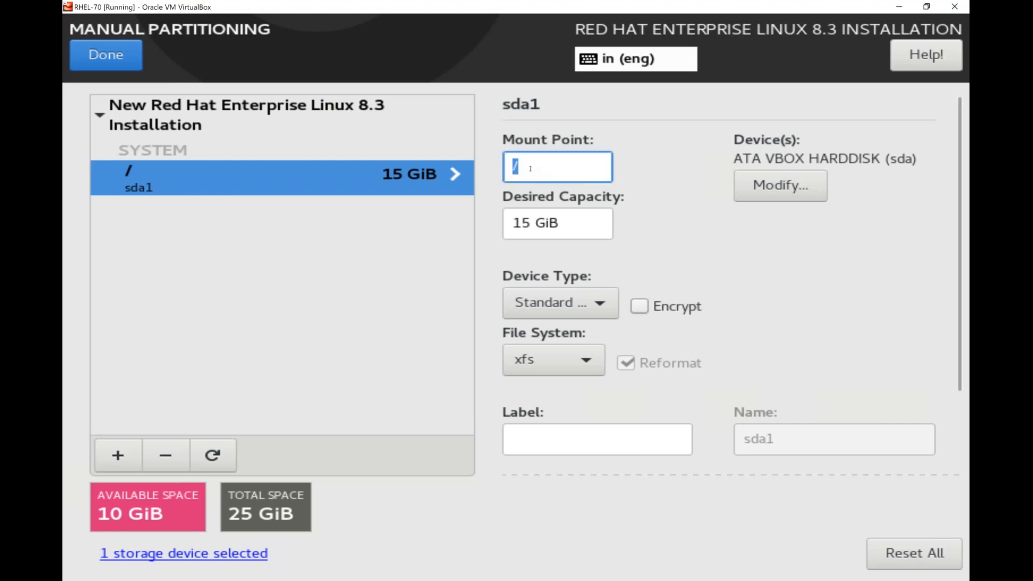
click(520, 223)
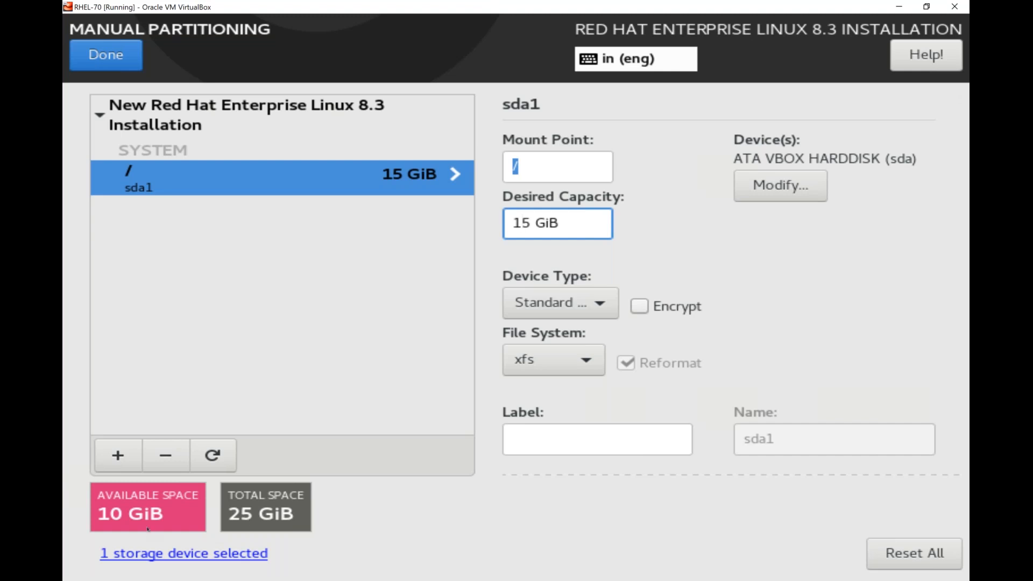
- Start a new mount point and choose /boot from the Mount Point list
click(113, 460)
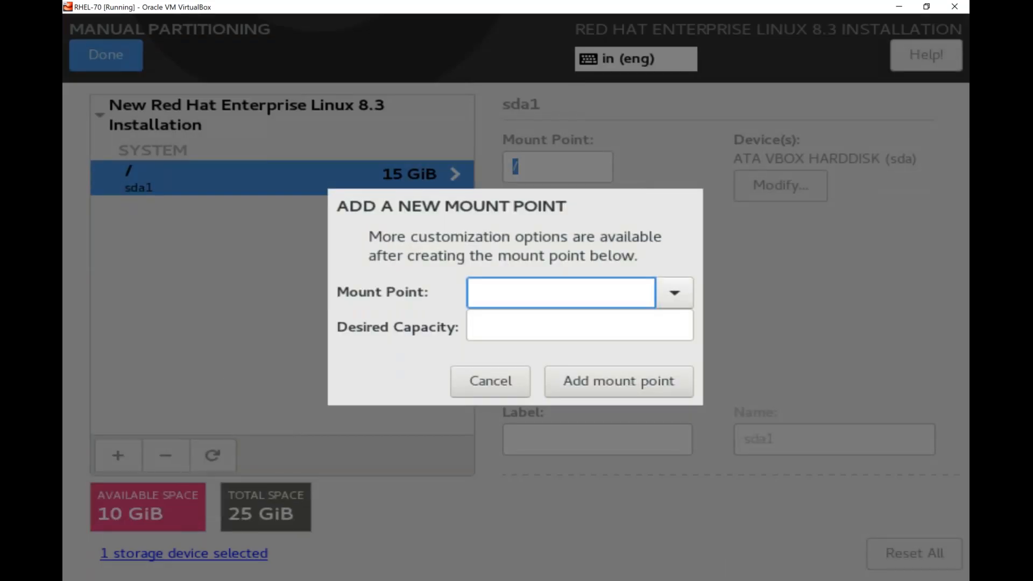
click(675, 294)
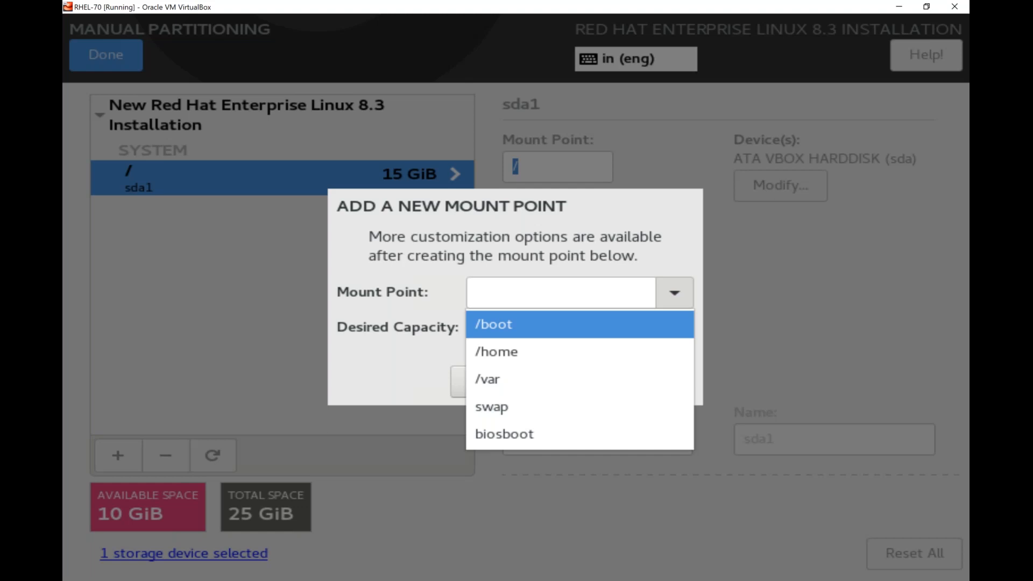
click(600, 326)
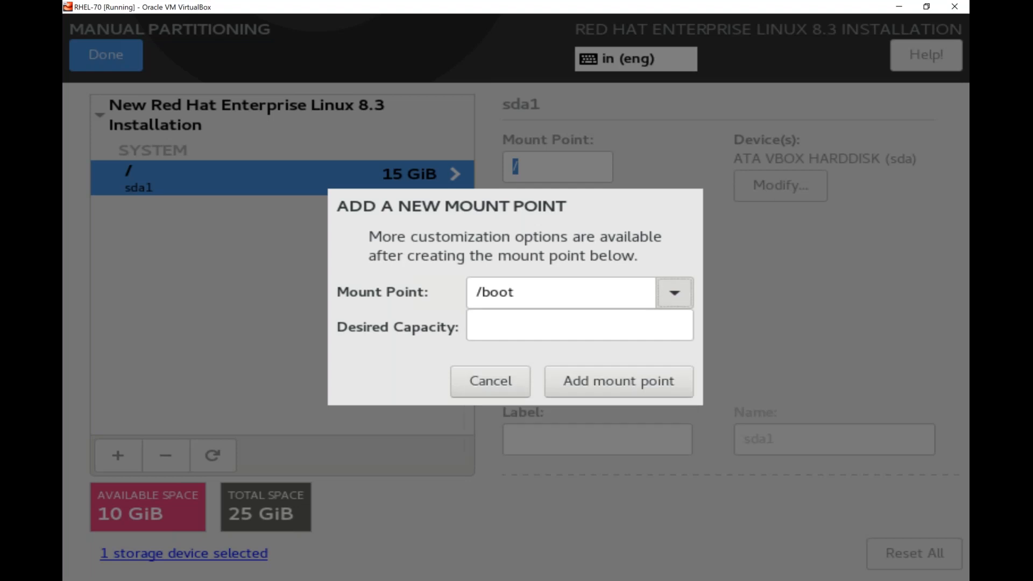
key(Tab)
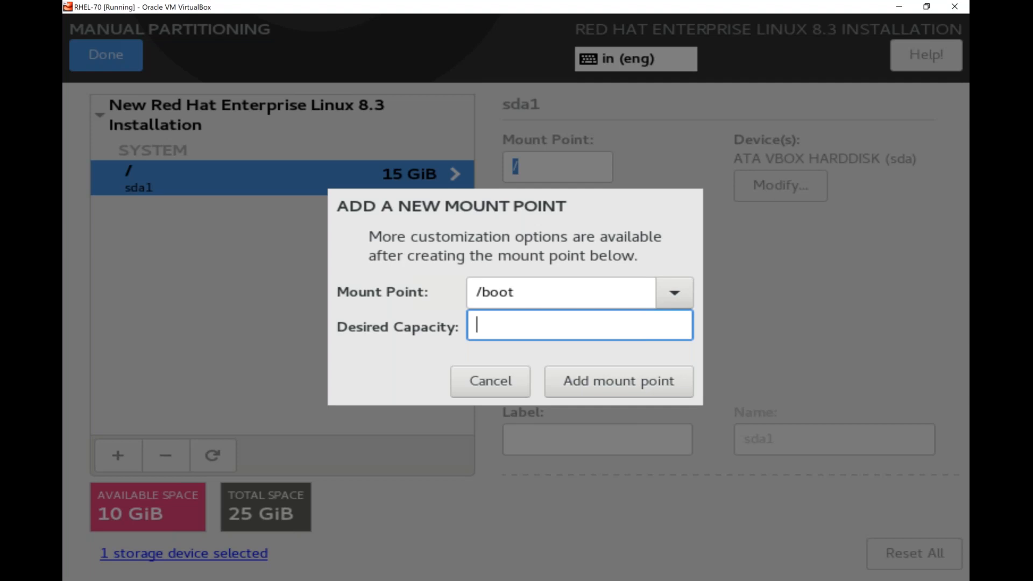
- Enter 1G as /boot's capacity, trying G, K, M and T suffixes, and add the 1024 MiB partition
text(1G)
key(BackSpace)
text(K)
key(BackSpace)
text(M)
key(BackSpace)
text(T)
key(BackSpace)
text(G)
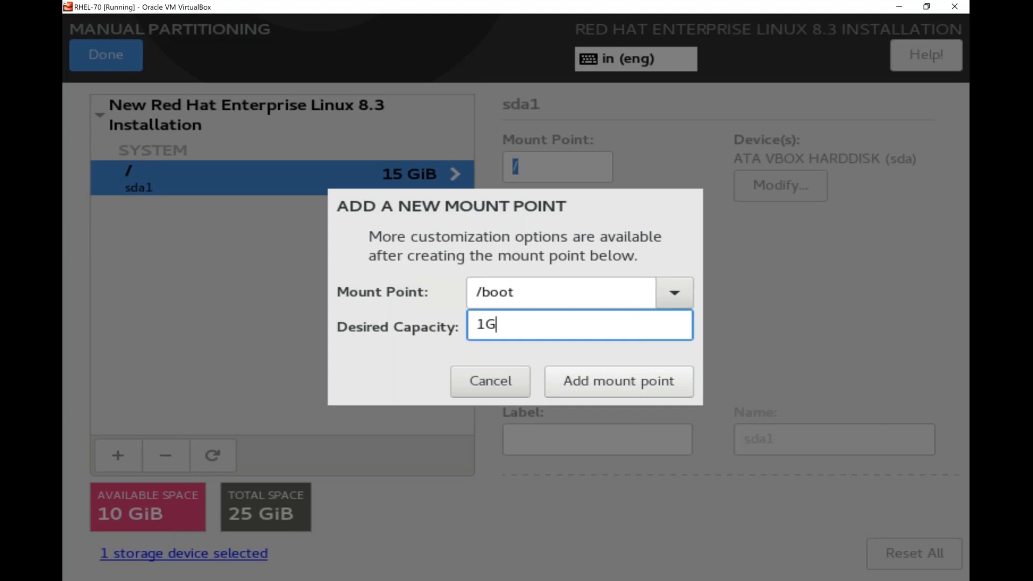
click(618, 381)
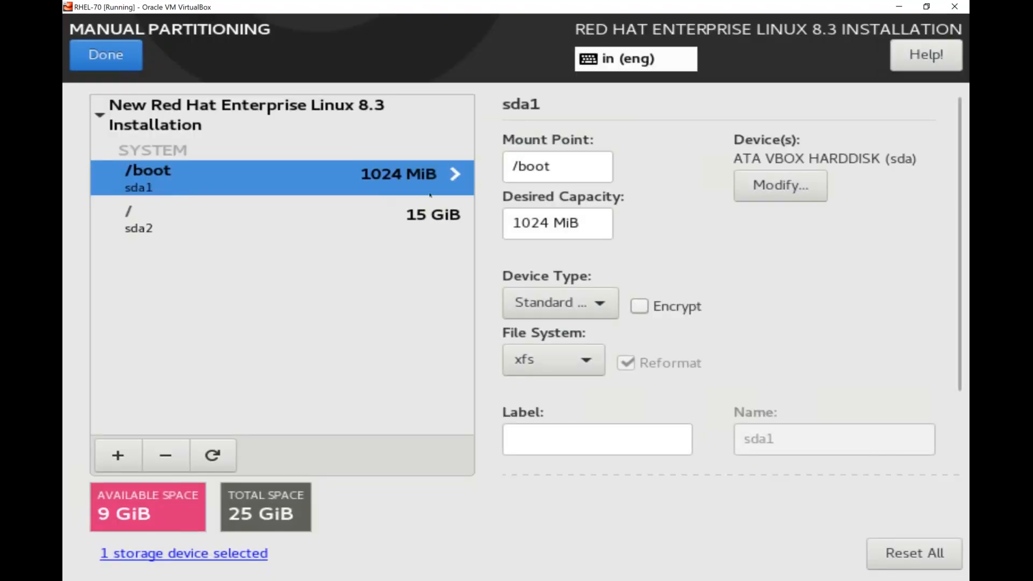
triple_click(536, 225)
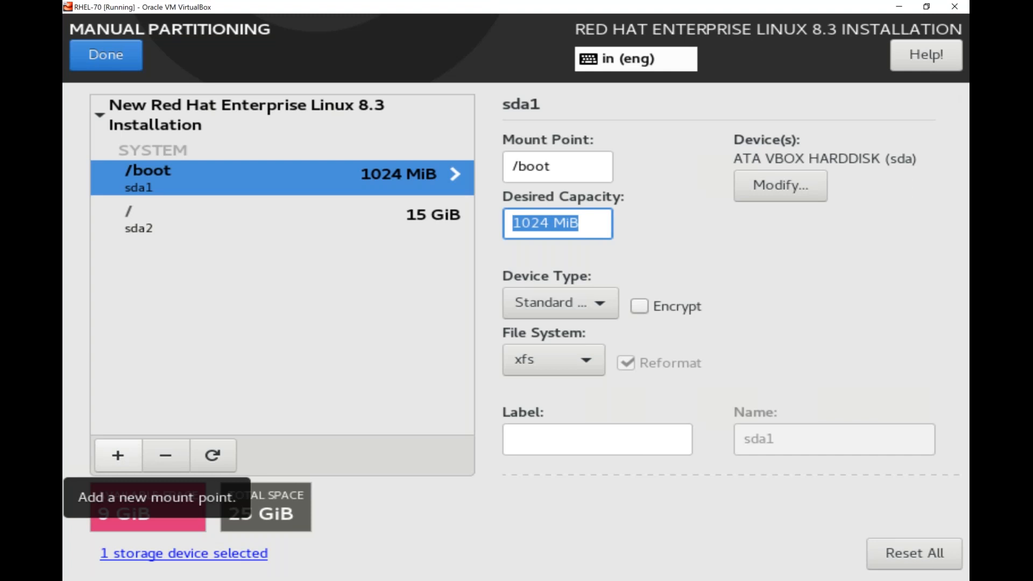
- Add a 4G swap mount point on sda3, leaving 5 GiB free, and finish the layout
click(119, 456)
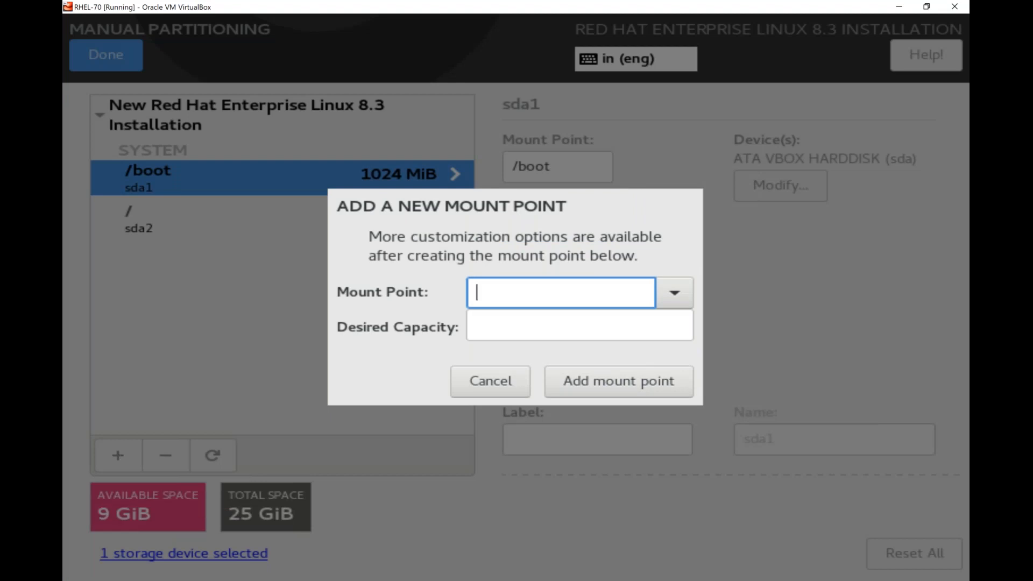
click(674, 293)
key(Down)
key(Down)
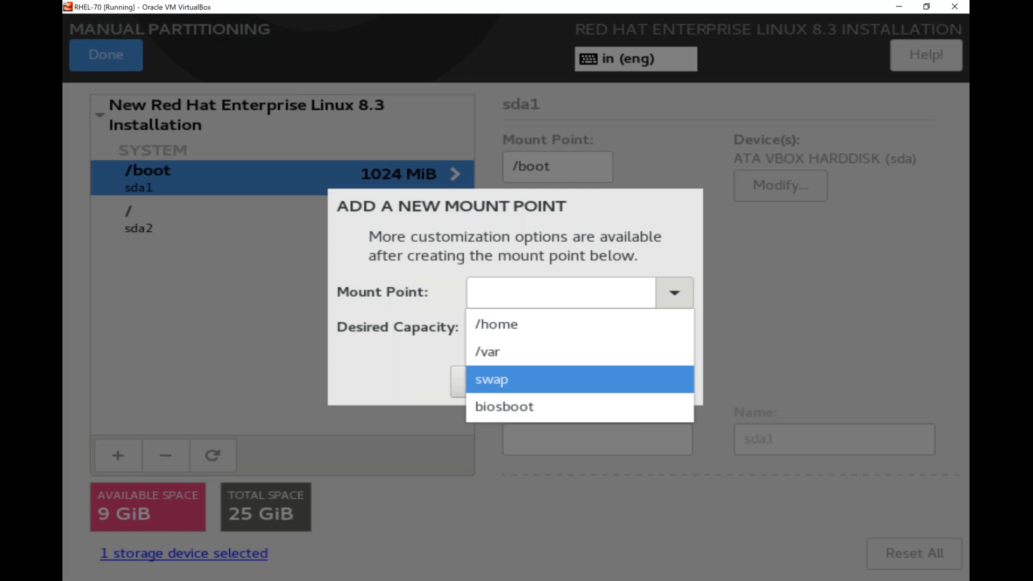
key(Return)
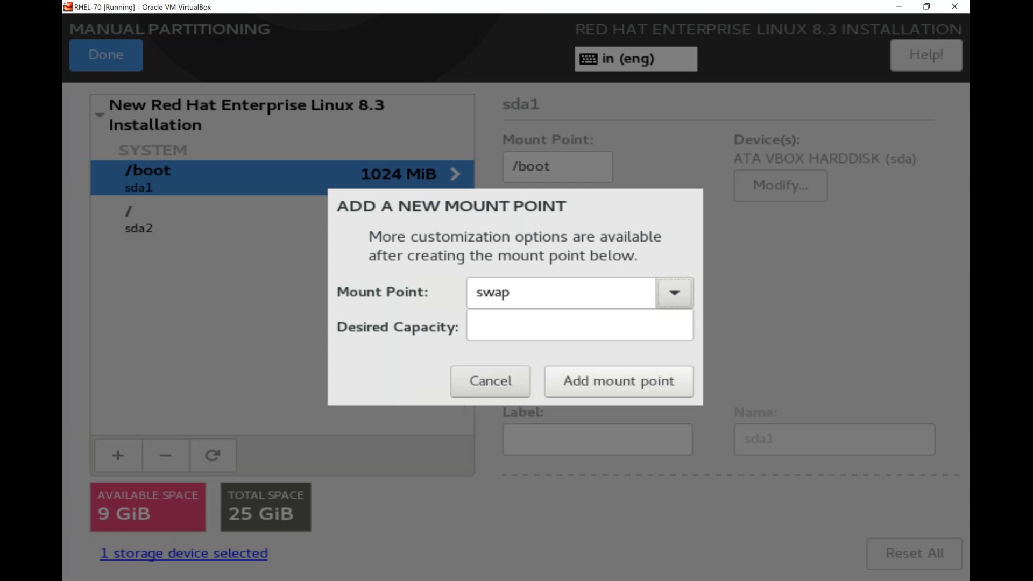
click(515, 331)
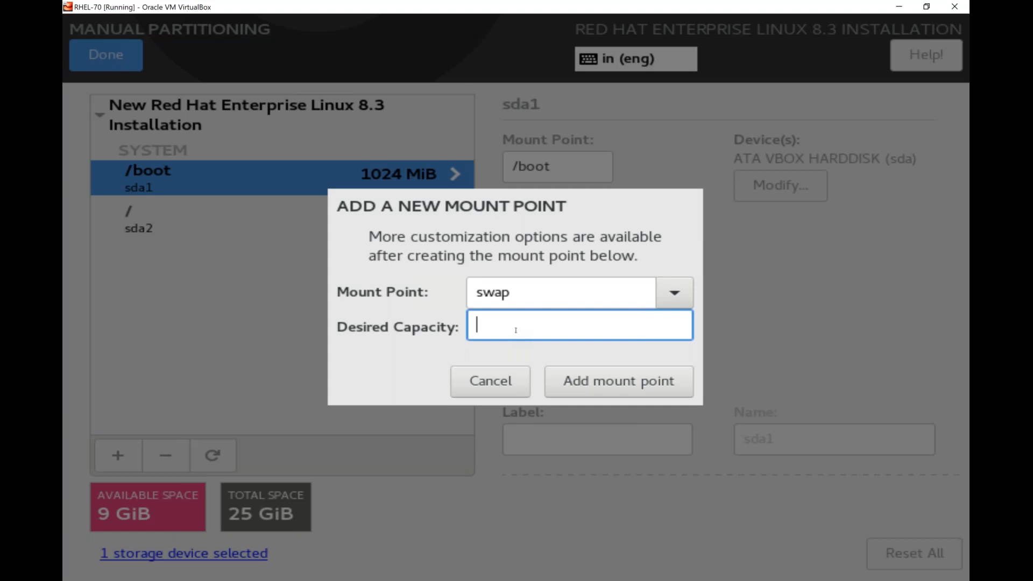
text(4G)
key(Return)
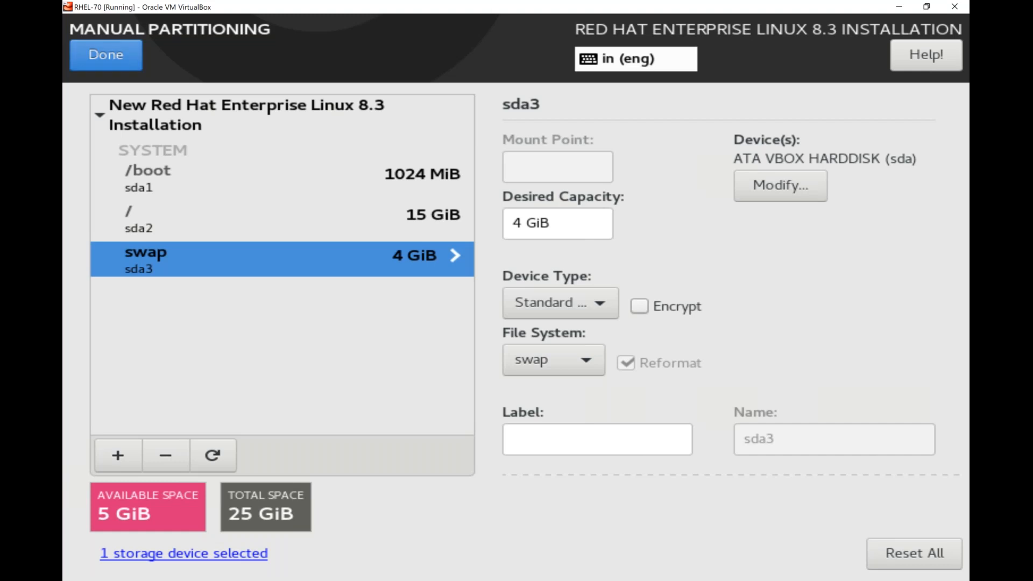
click(106, 55)
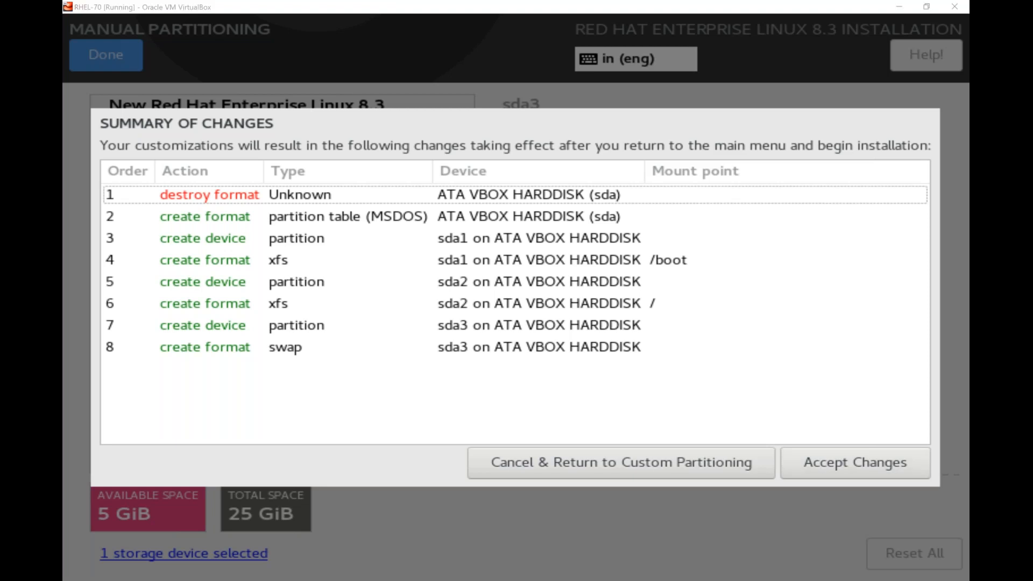
- Accept the eight listed changes in the Summary of Changes dialog
click(823, 468)
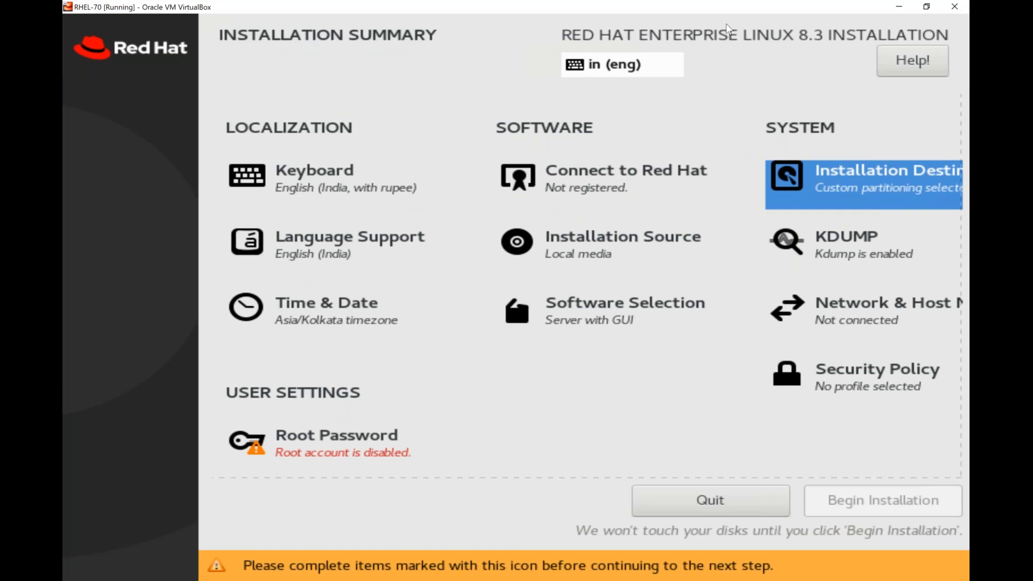
- Move to KDUMP on the Installation Summary and open its settings page
key(Down)
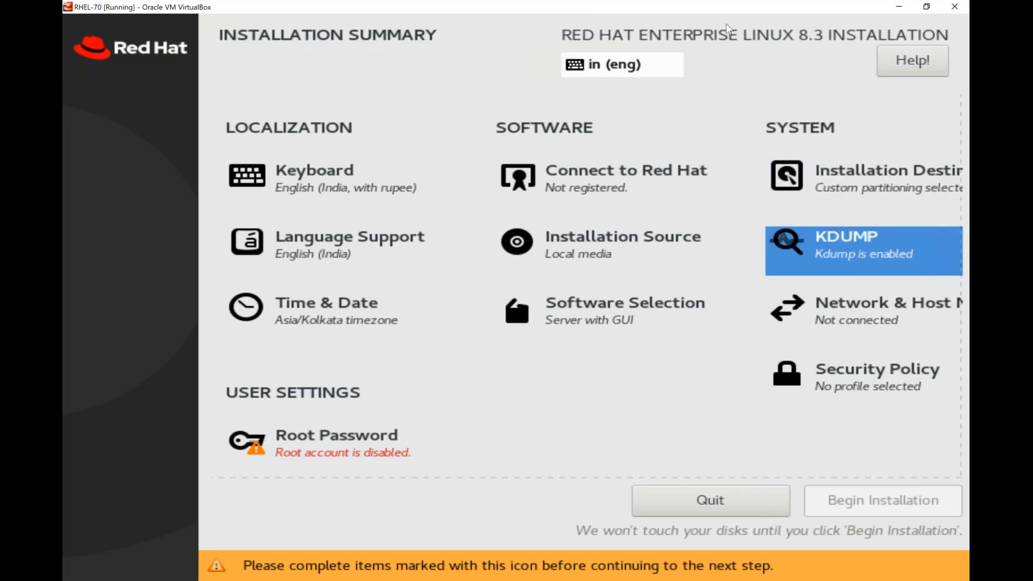
key(Return)
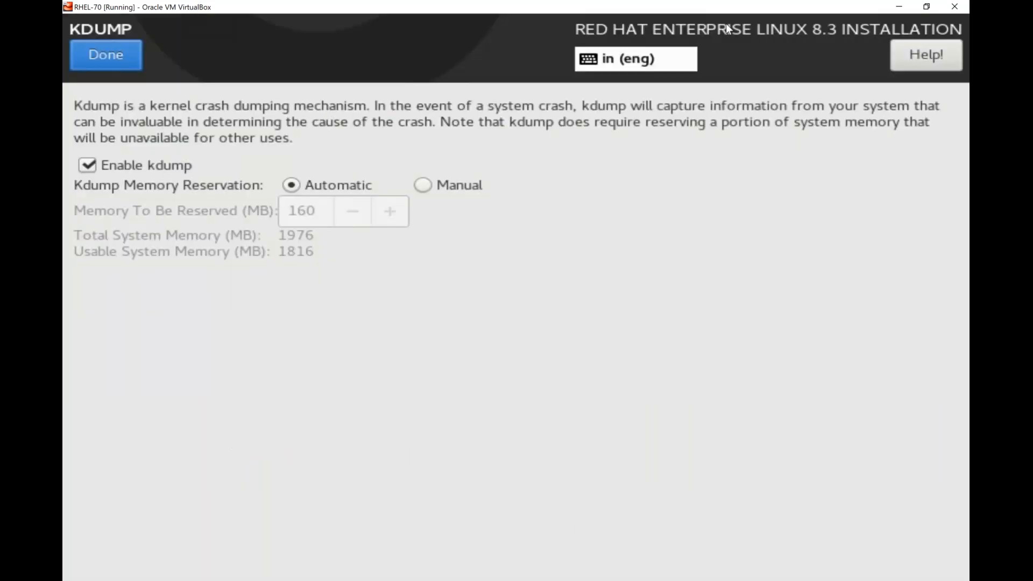
key(alt+Tab)
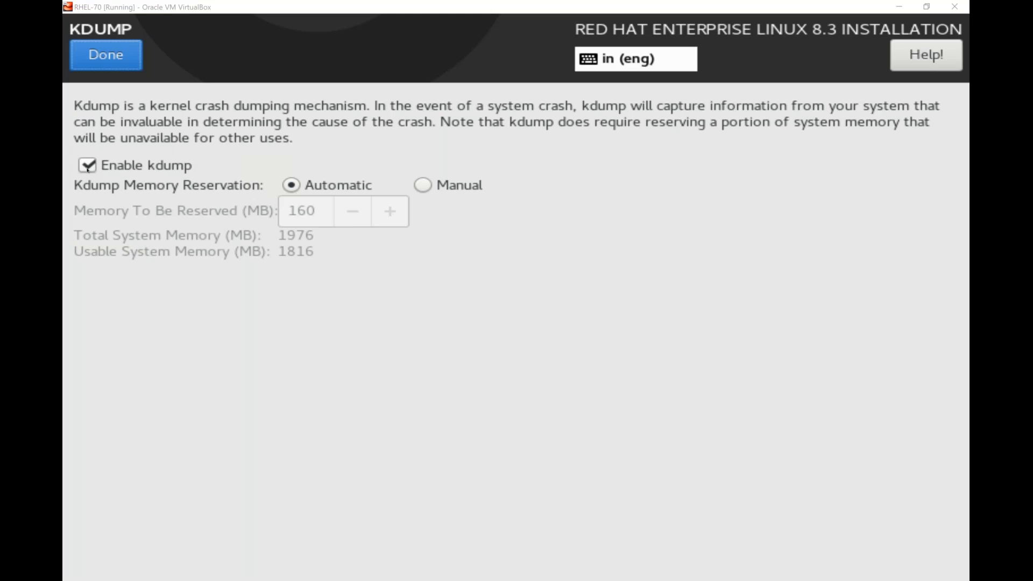
- Toggle Enable kdump off and on again, keep Automatic memory reservation, and return to the summary
click(88, 169)
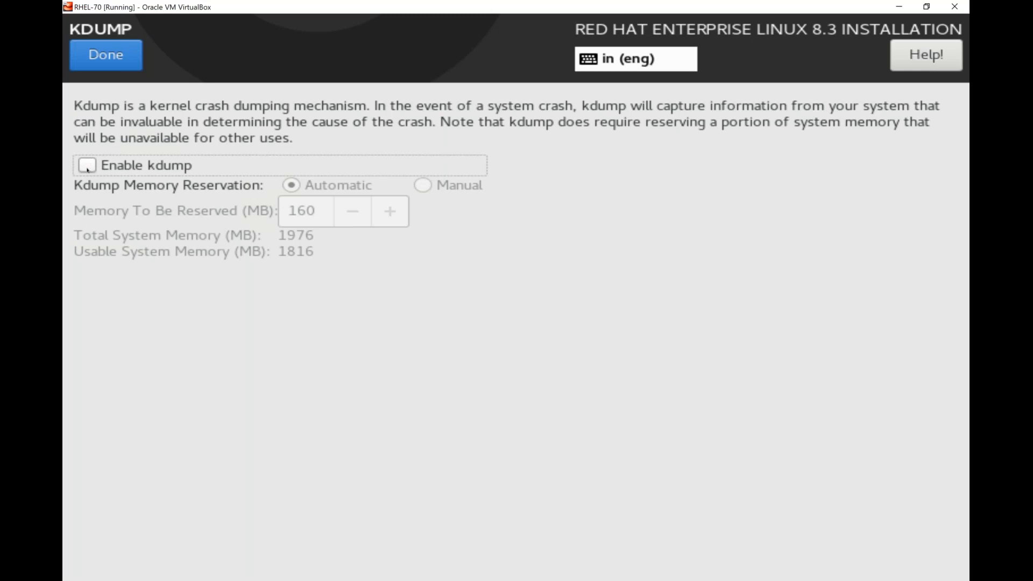
click(87, 169)
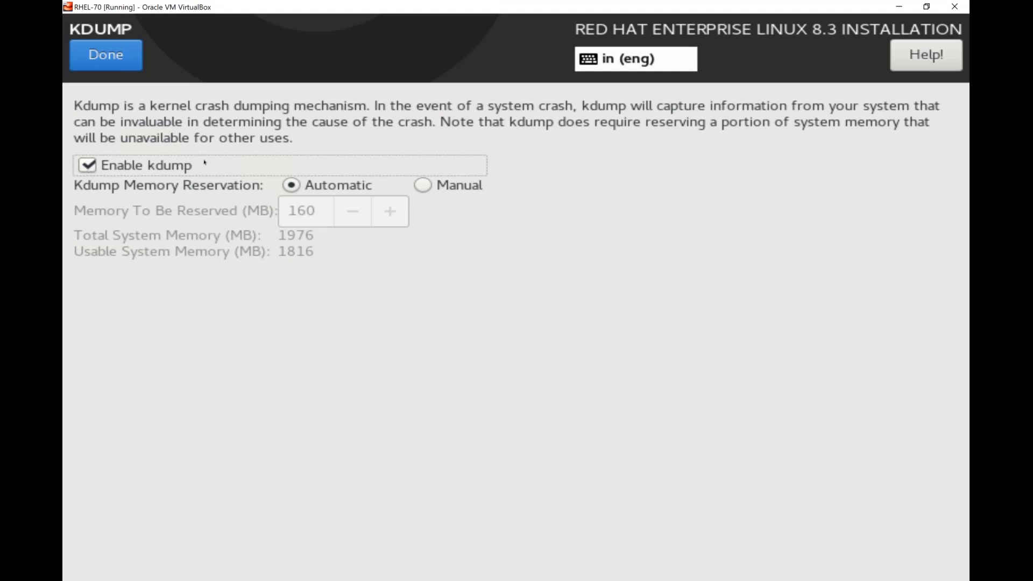
key(Tab)
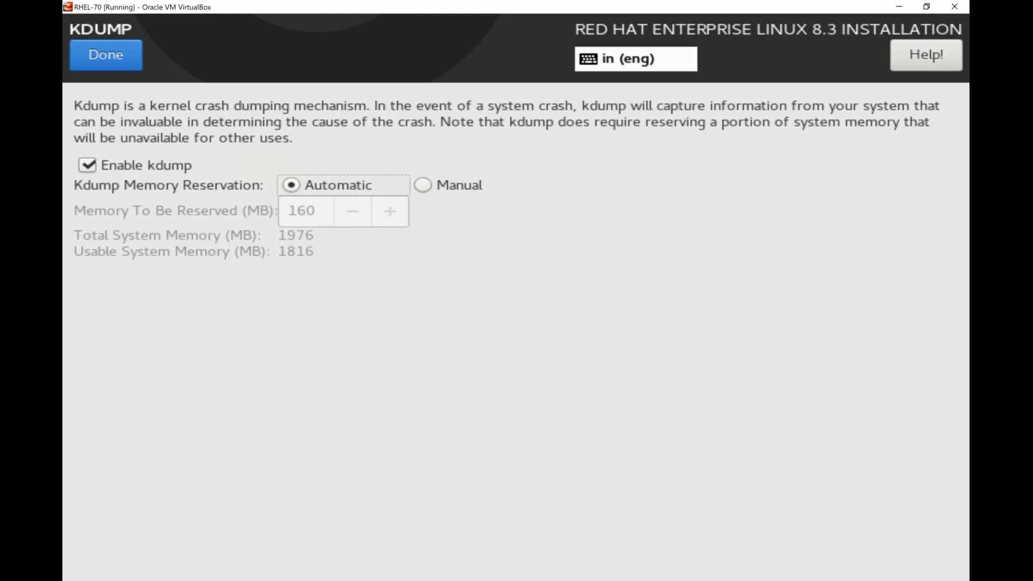
click(106, 55)
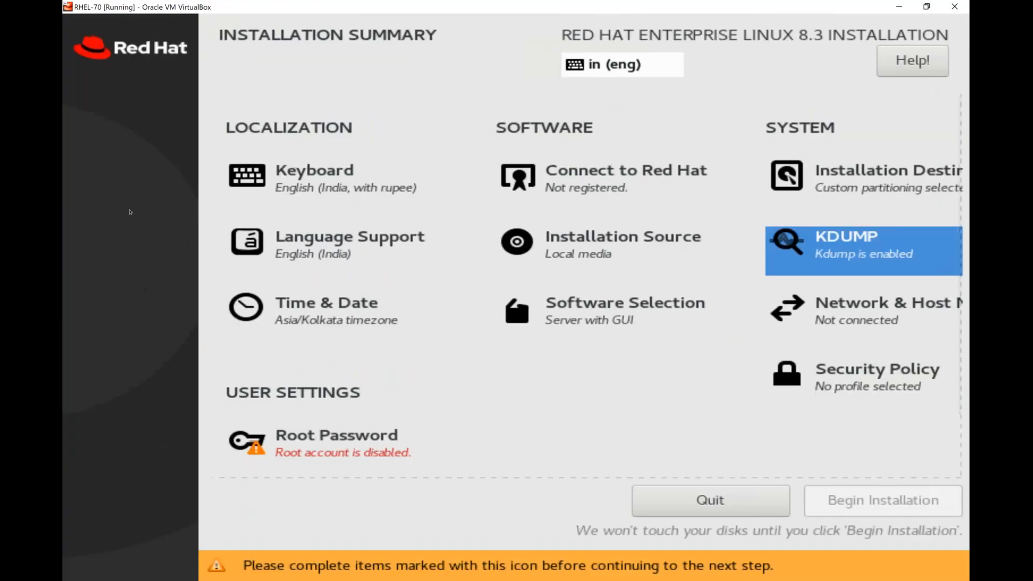
key(Down)
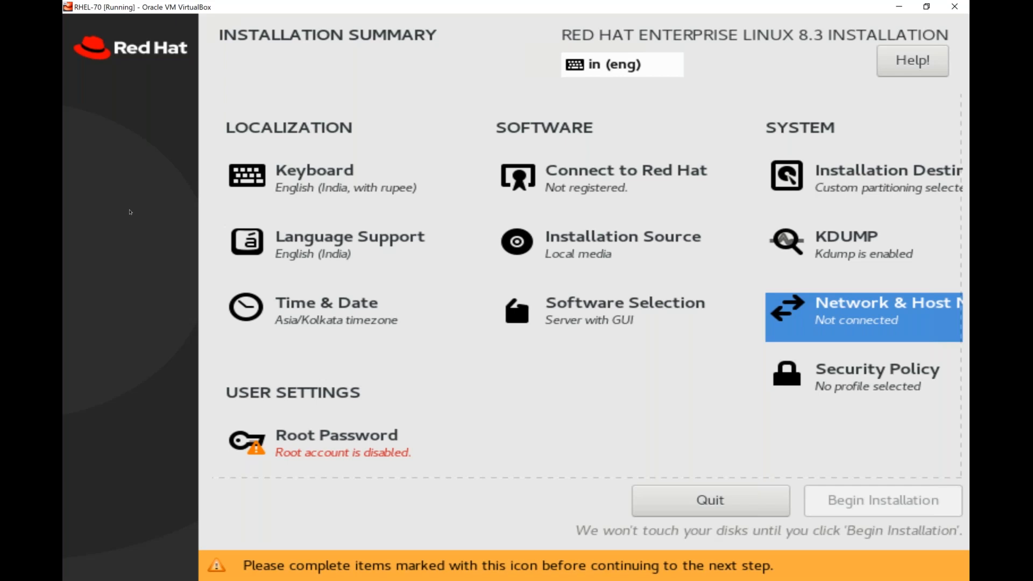
- In Network & Host Name, apply mlinux70 as the host name and open Configure for enp0s3
key(Return)
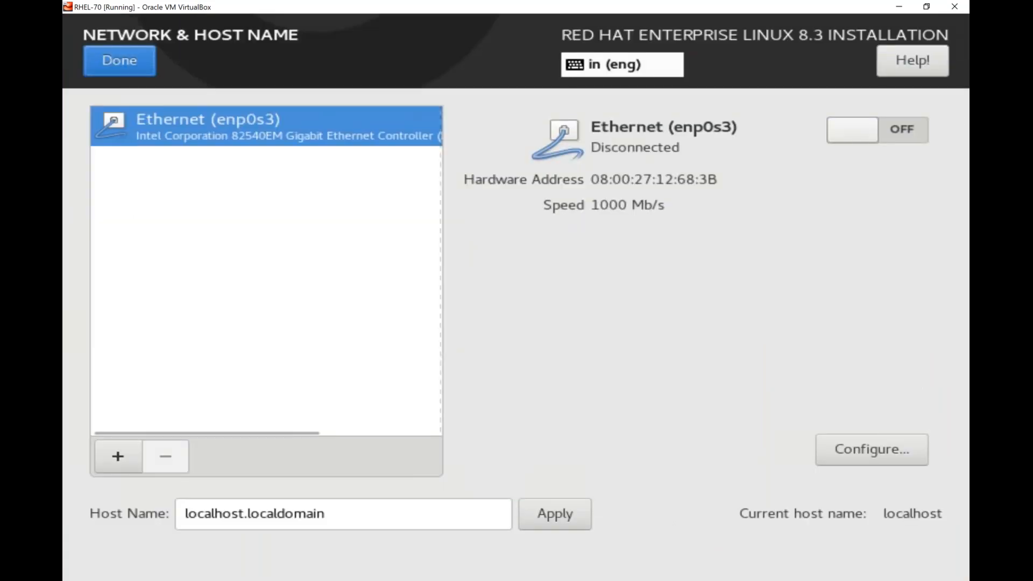
double_click(338, 517)
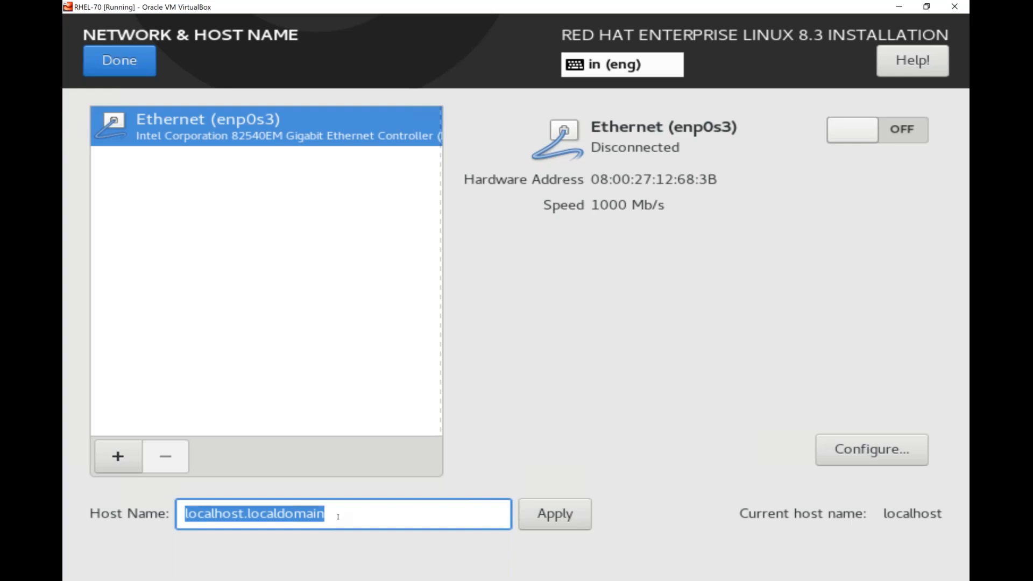
text(mlinux70)
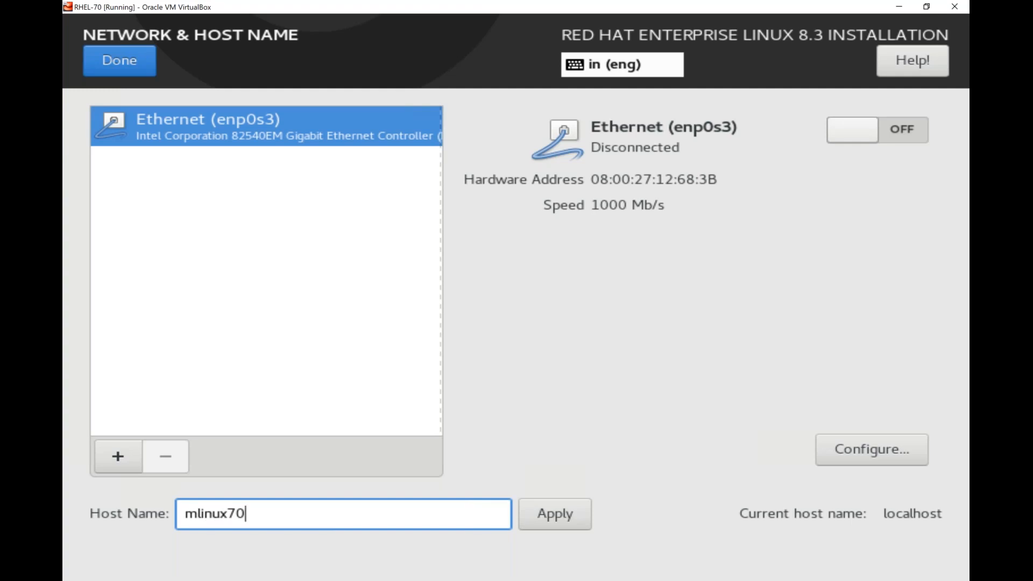
click(567, 516)
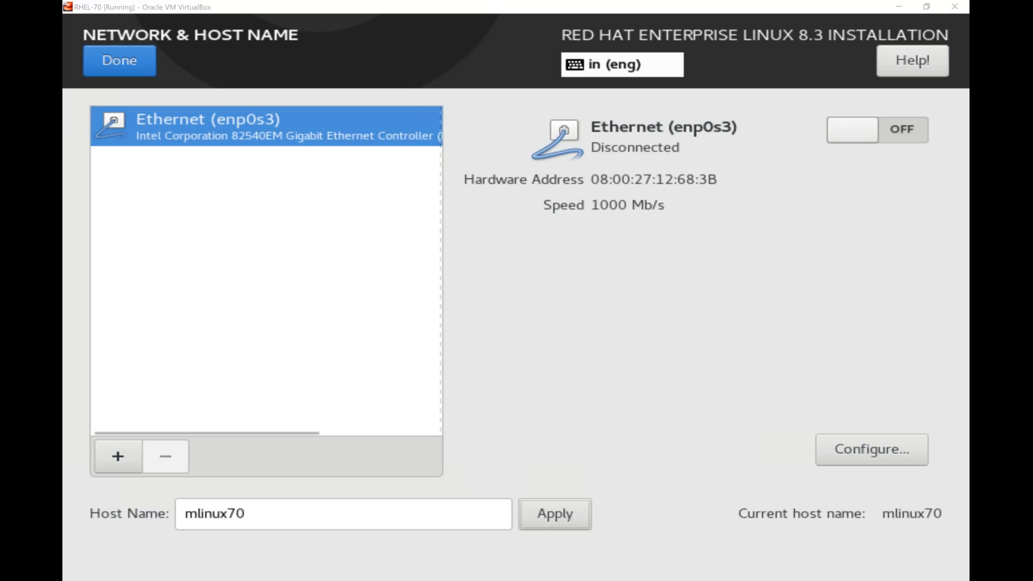
click(266, 302)
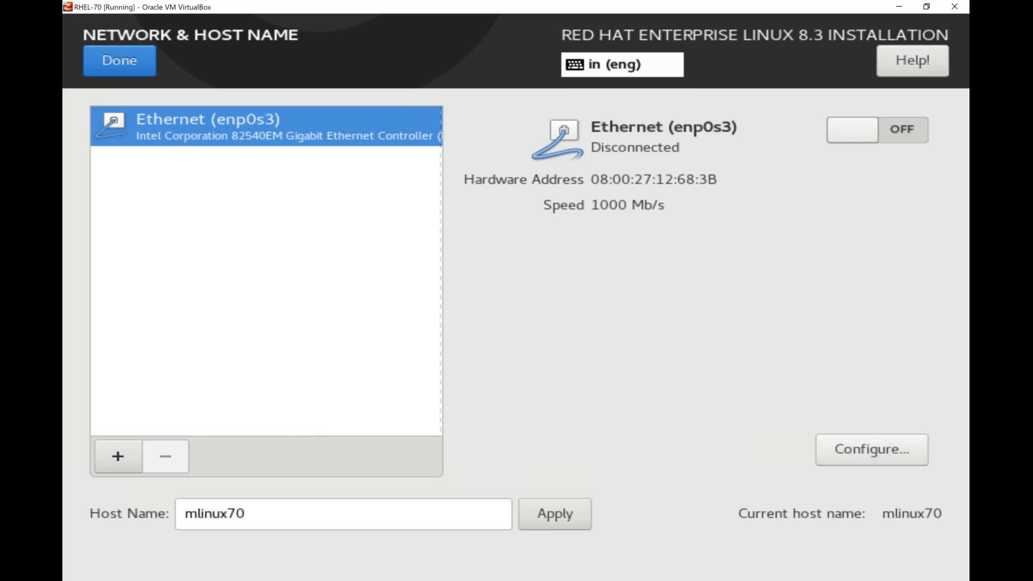
click(872, 449)
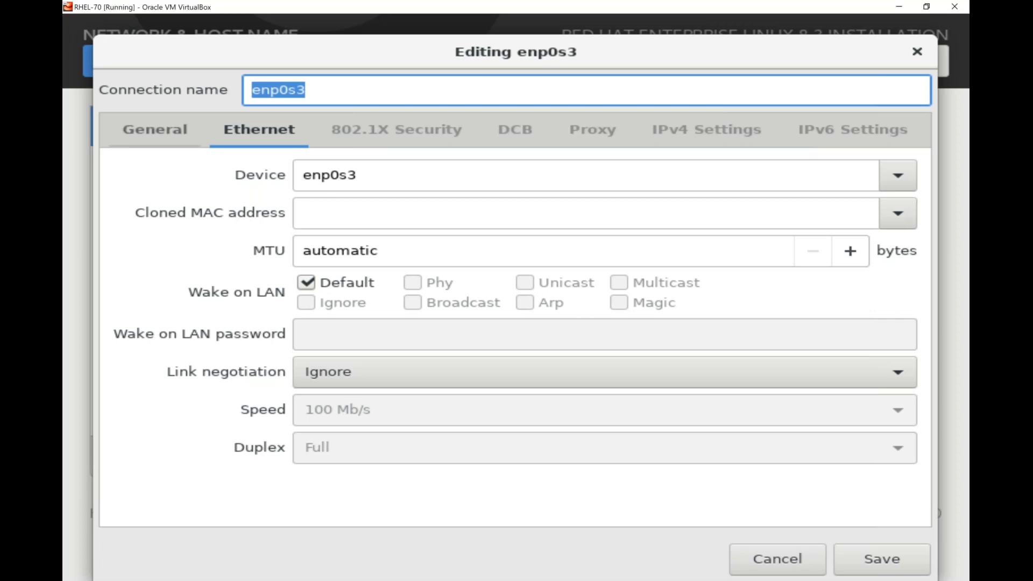
- On enp0s3's General tab, enable automatic connection with priority 0 for all users
click(155, 130)
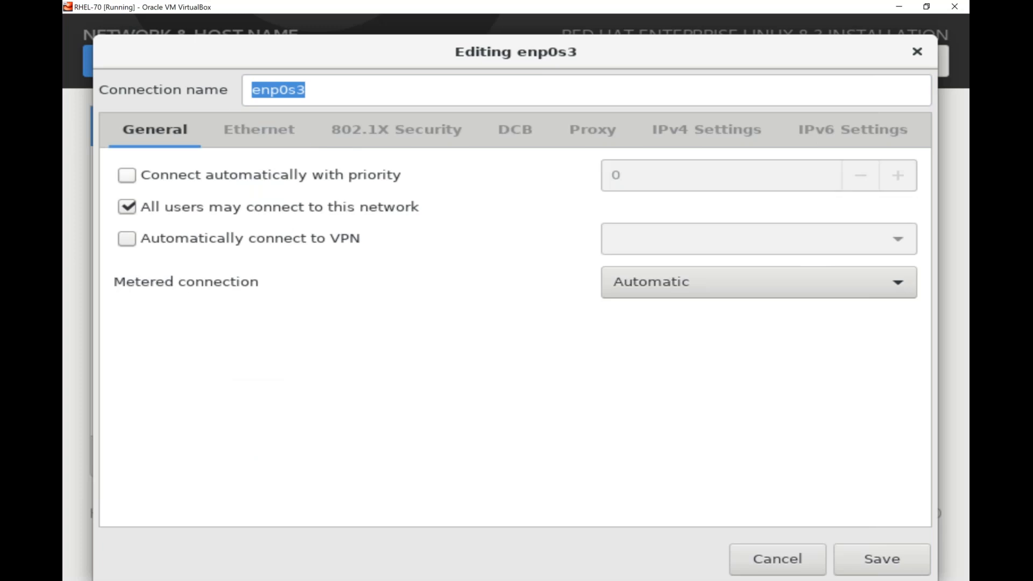
click(127, 175)
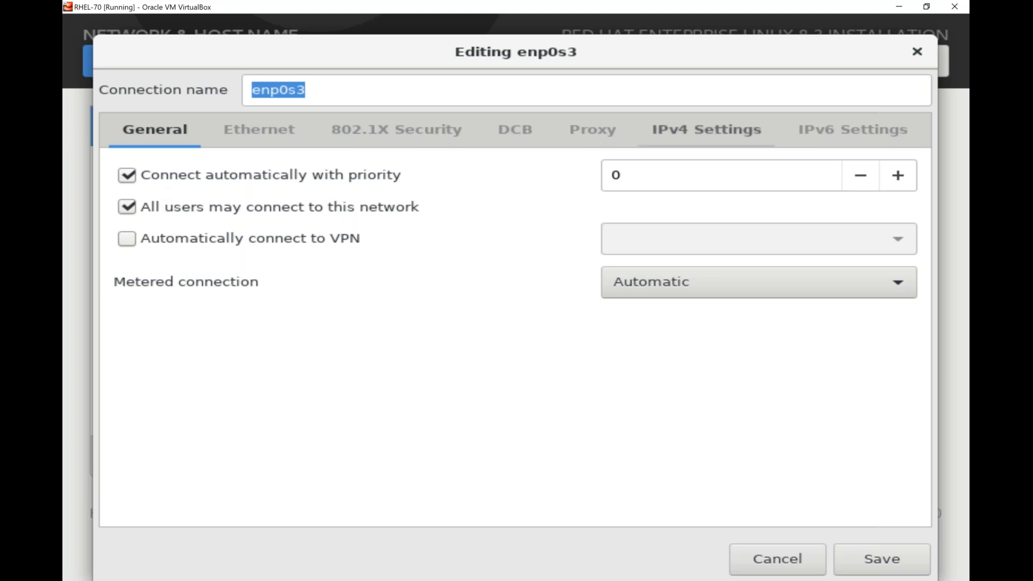
- Change enp0s3's IPv4 Settings method from Automatic (DHCP) to Manual
click(668, 134)
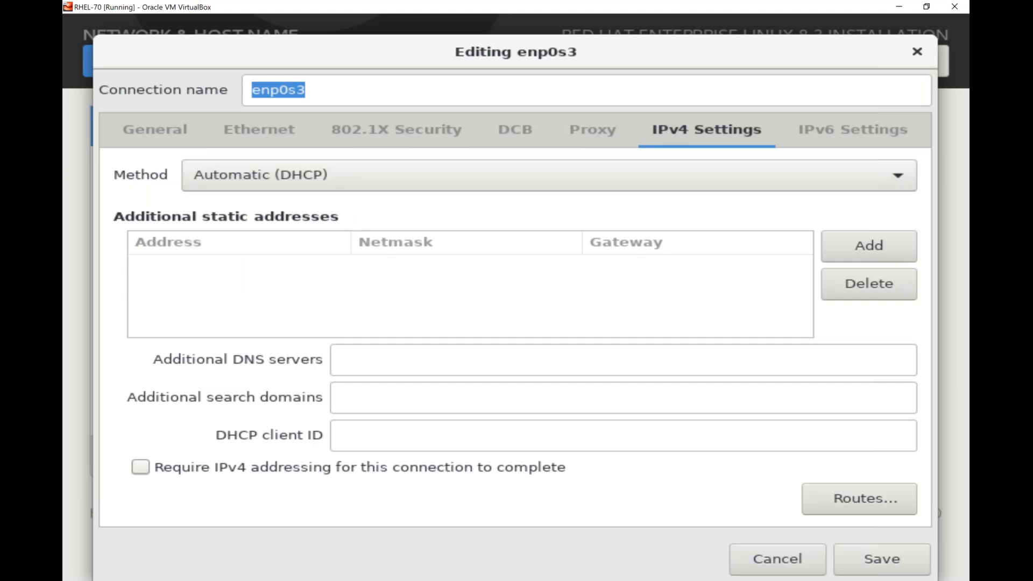
click(287, 184)
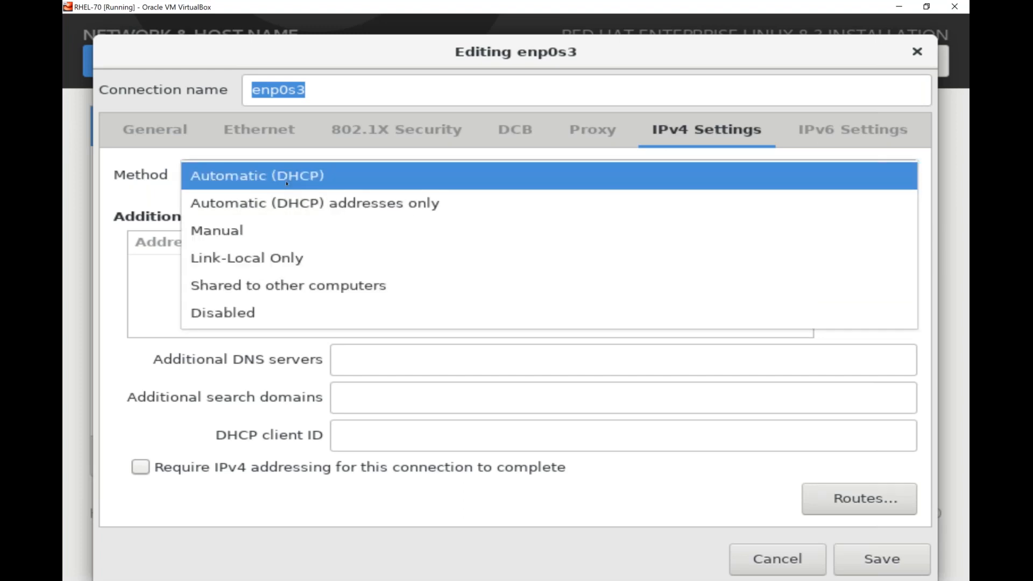
click(250, 239)
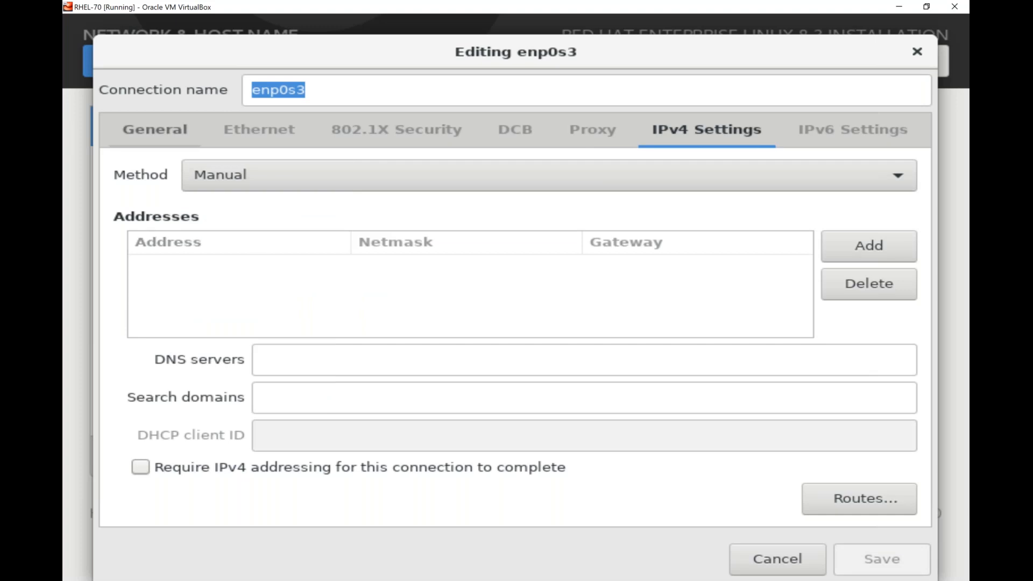
click(155, 129)
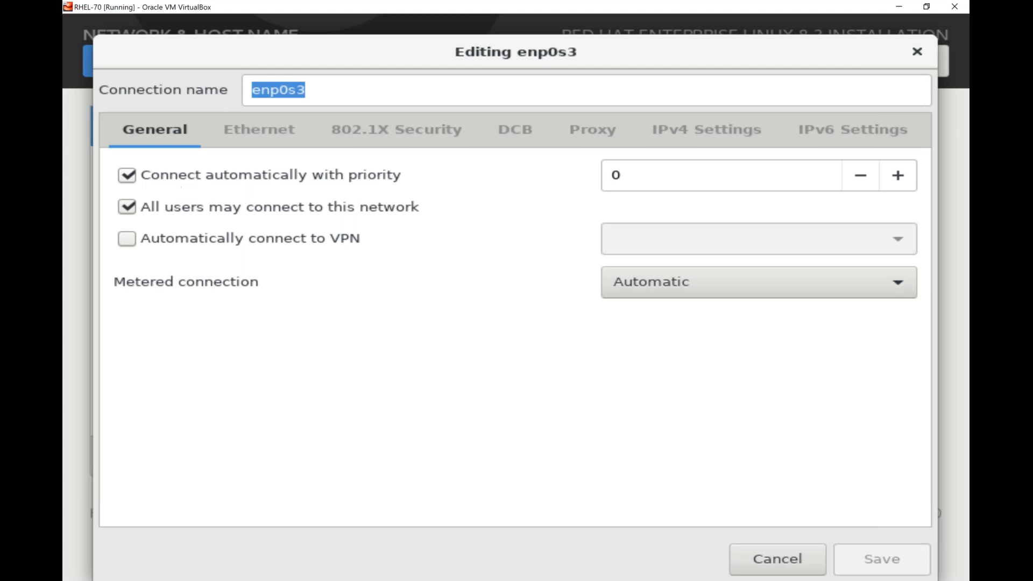
click(706, 130)
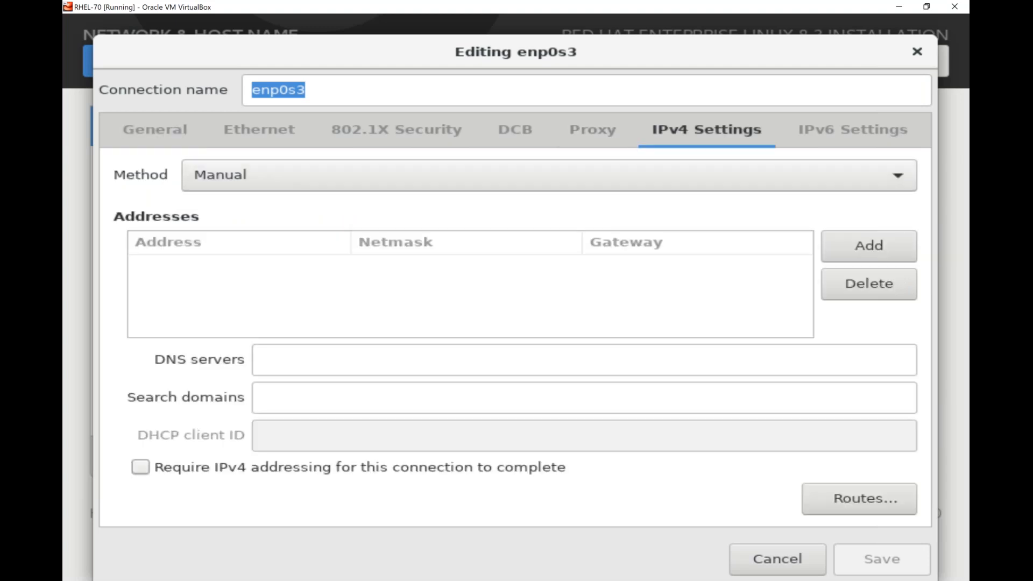
click(251, 176)
click(251, 178)
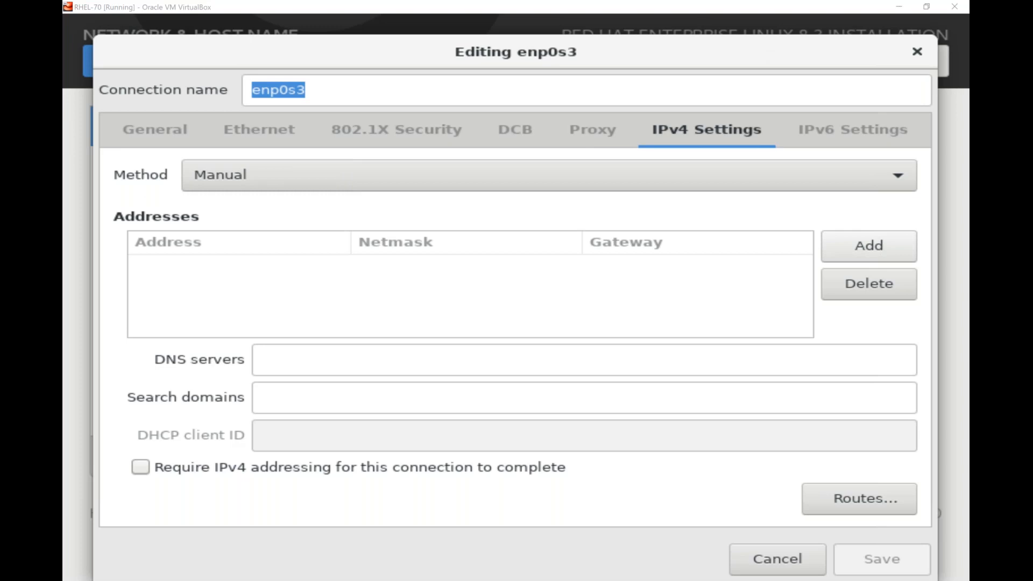
- Add static address 192.168.10.70 with netmask 24 to enp0s3 and save it
click(869, 245)
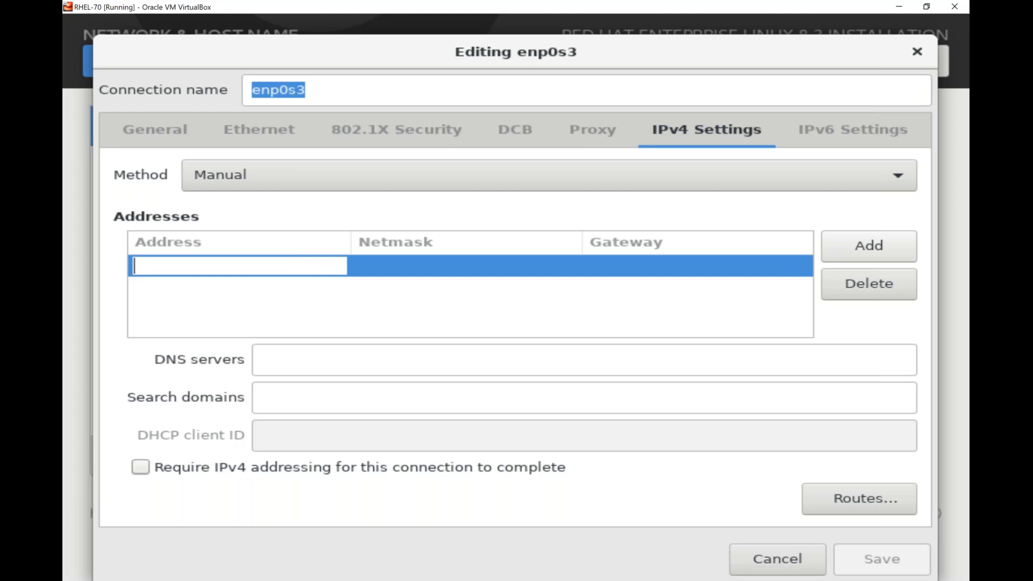
text(192)
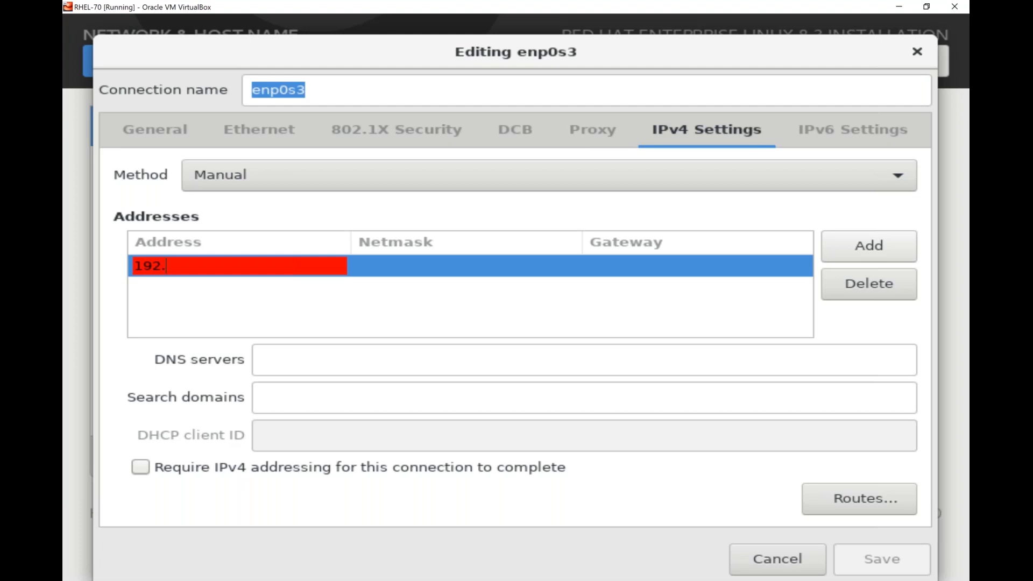
text(.168.10.70)
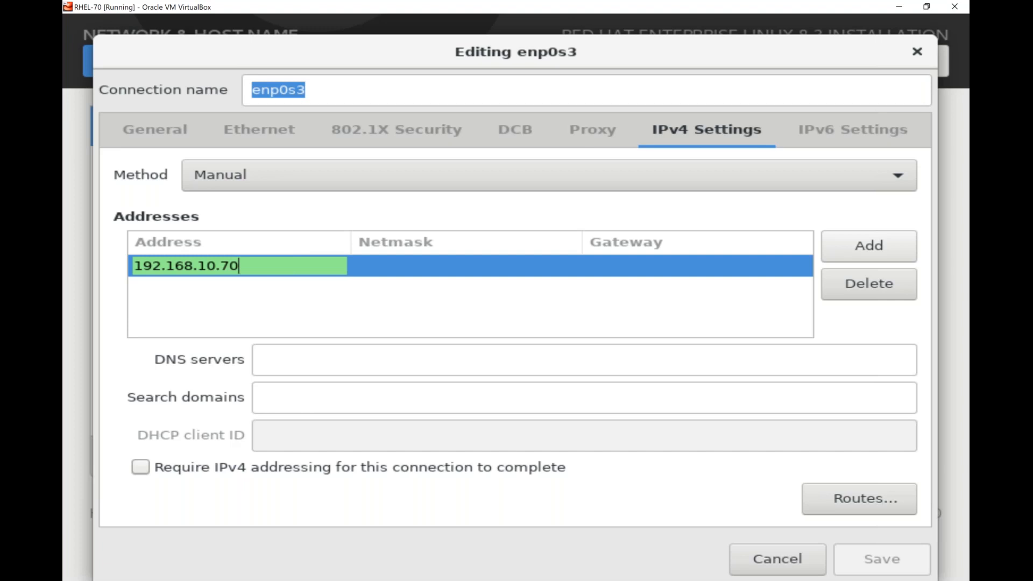
key(Tab)
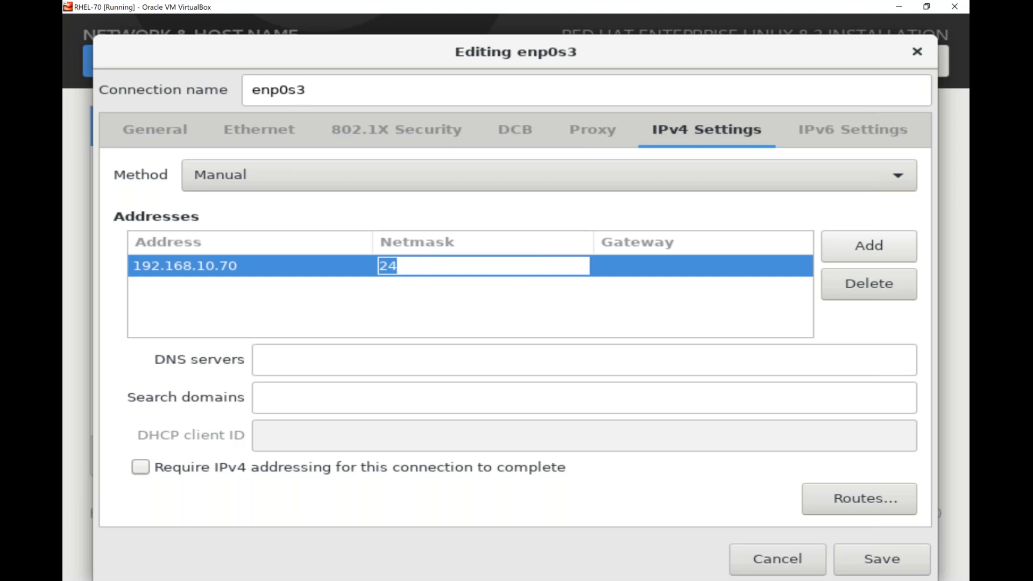
click(869, 561)
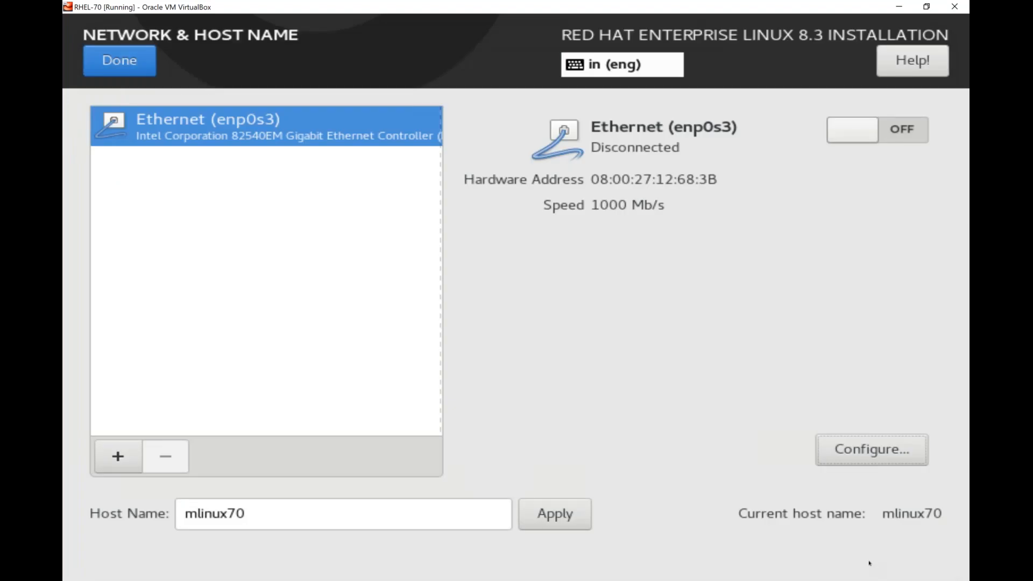
- Switch Ethernet (enp0s3) on so it connects at 192.168.10.70/24
click(903, 129)
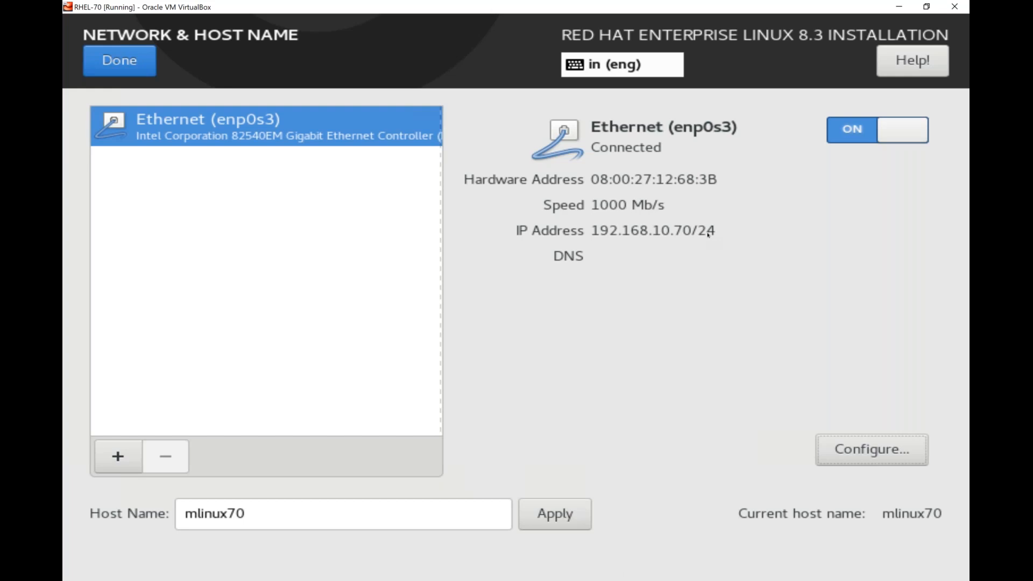
click(729, 20)
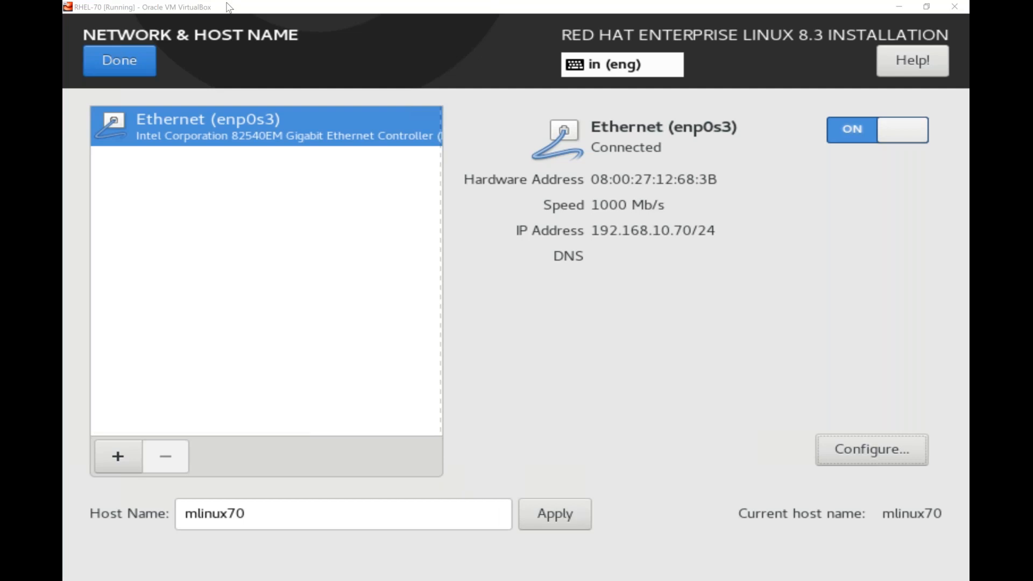
- Run ping -t 192.168.10.70 in a host Command Prompt, then go back to VirtualBox Manager
key(super+r)
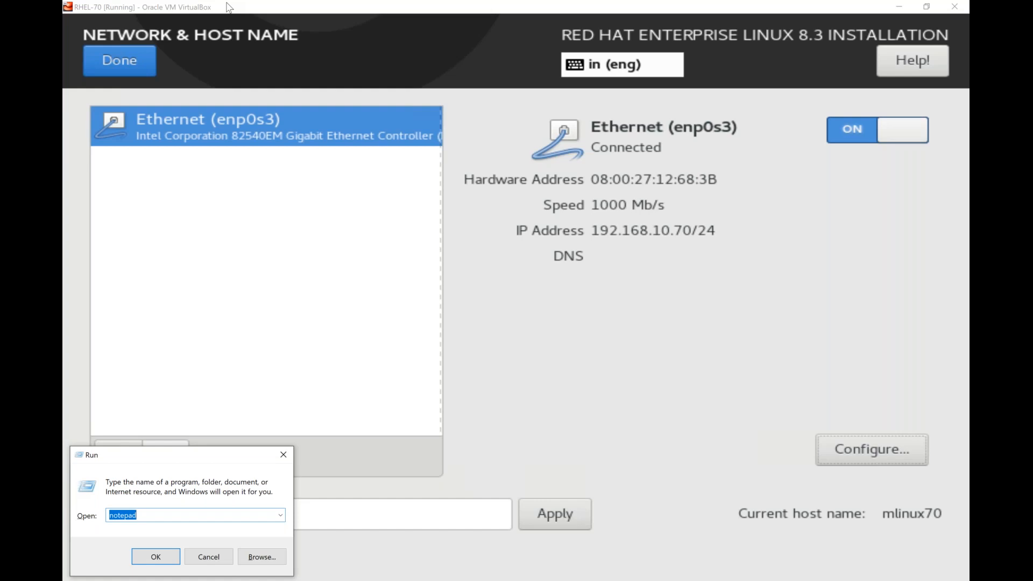
click(228, 7)
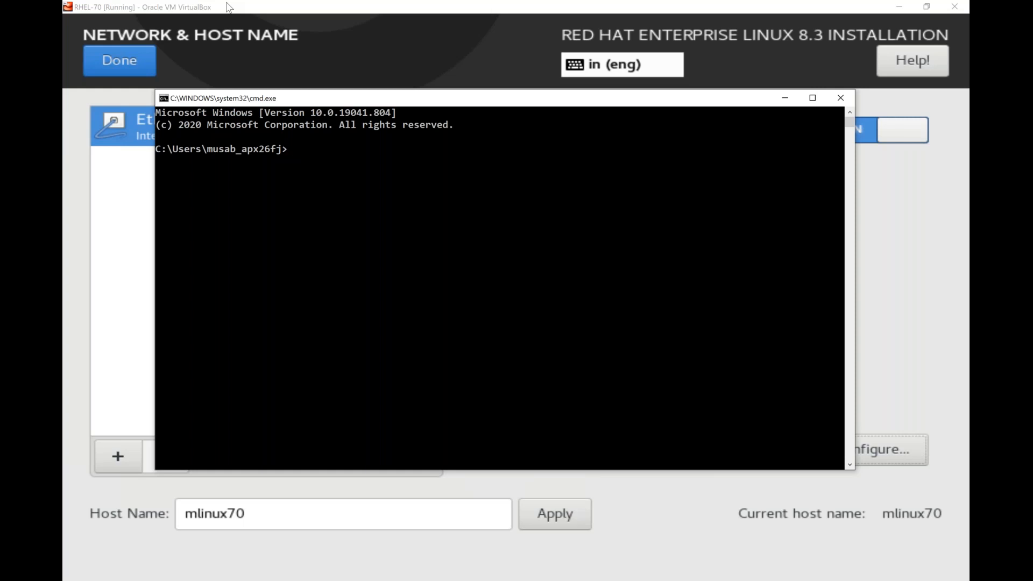
text(ping -t)
text(192.168.10.70)
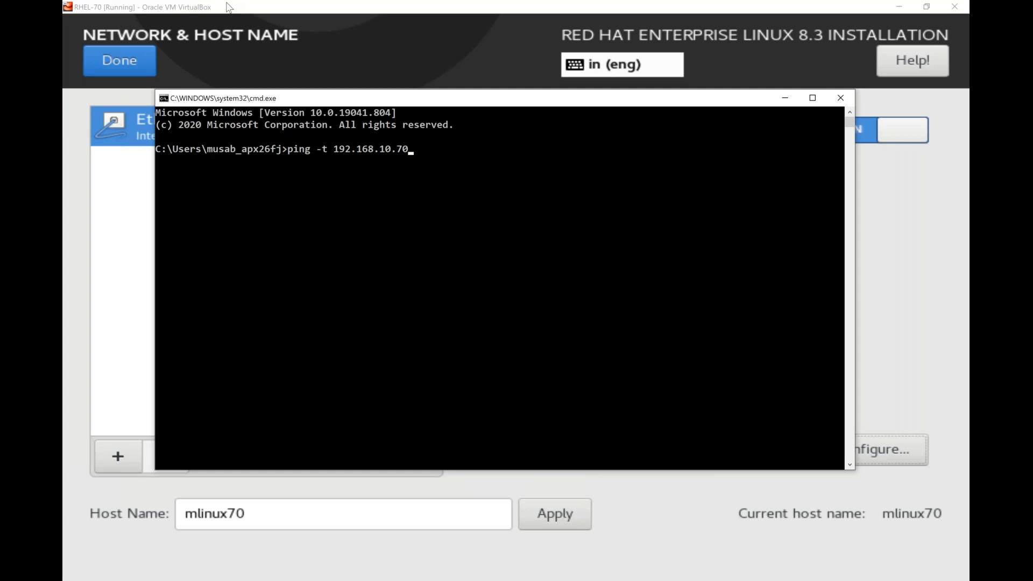
key(Return)
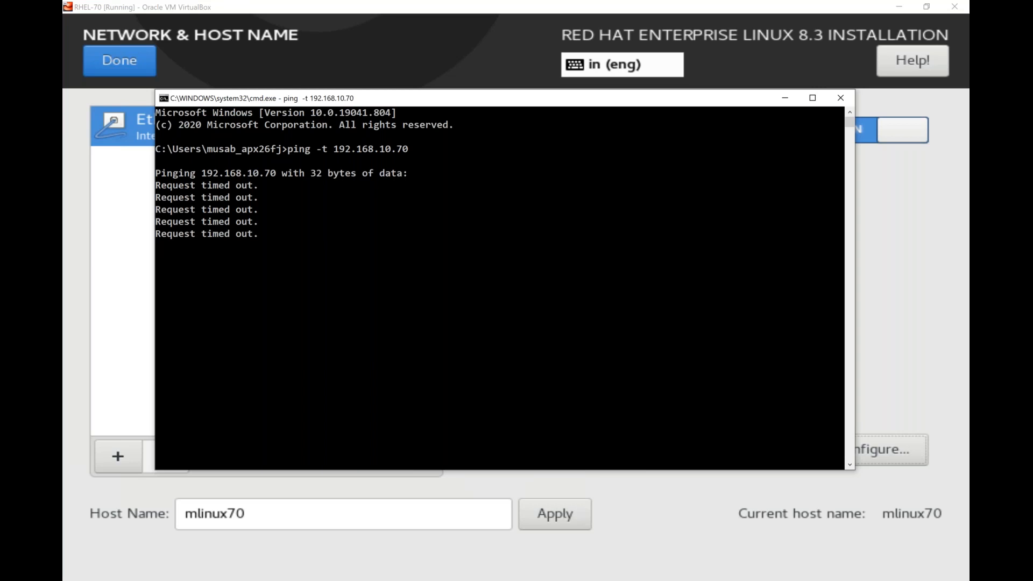
mouse_move(581, 580)
click(581, 580)
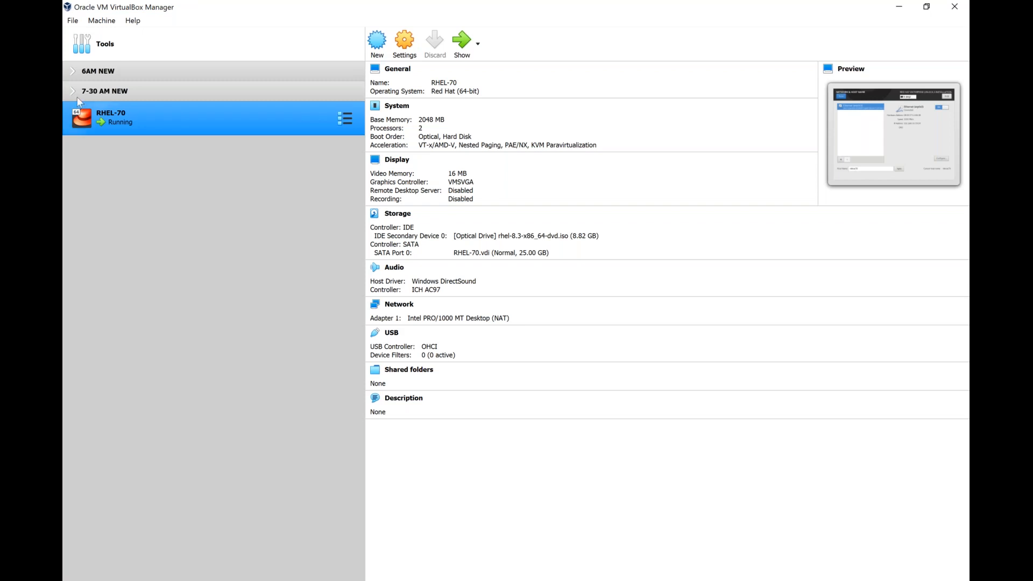
- In File > Host Network Manager, set Host-Only Ethernet Adapter #2 to Configure Adapter Manually
click(70, 22)
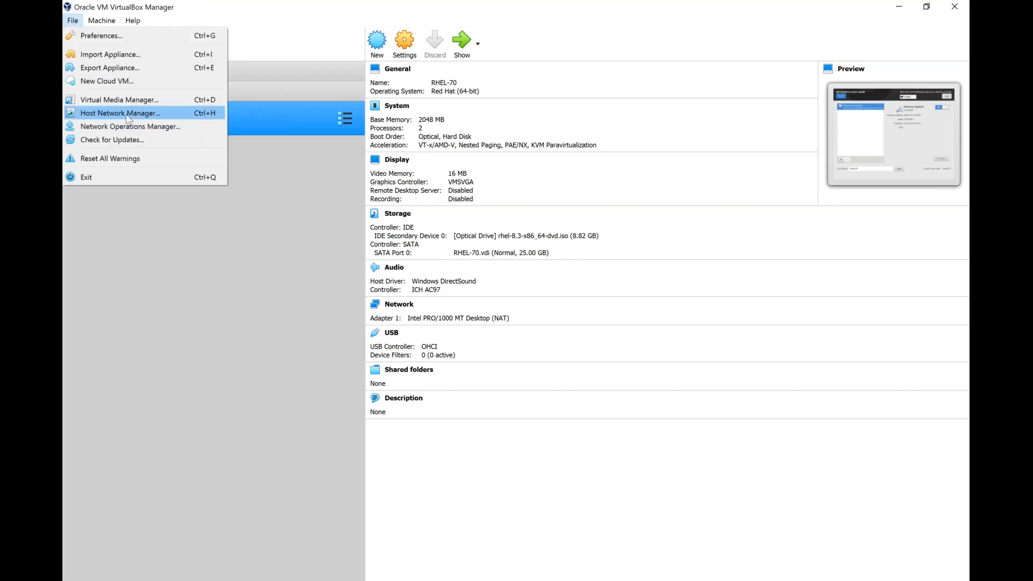
click(153, 239)
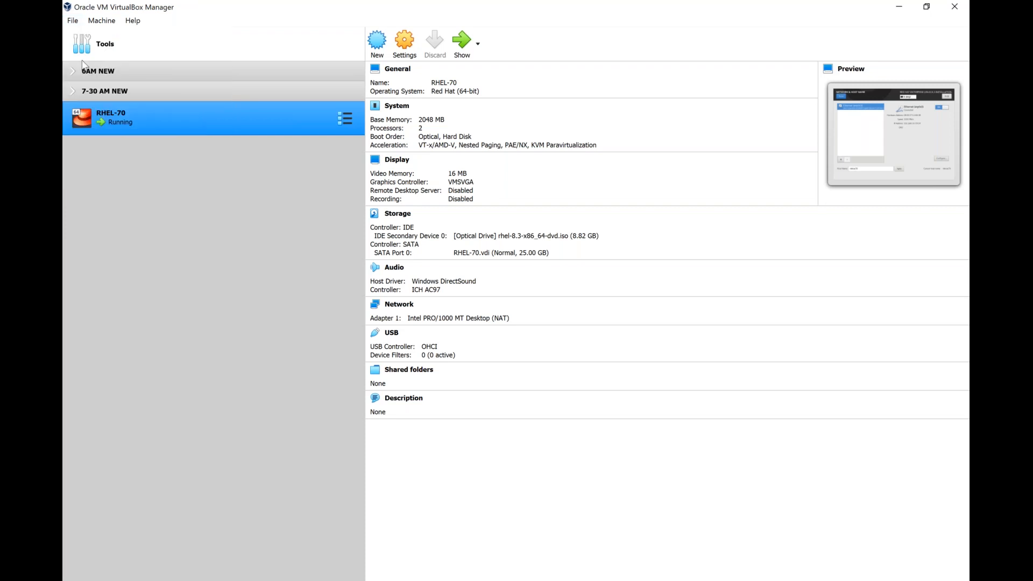
click(73, 22)
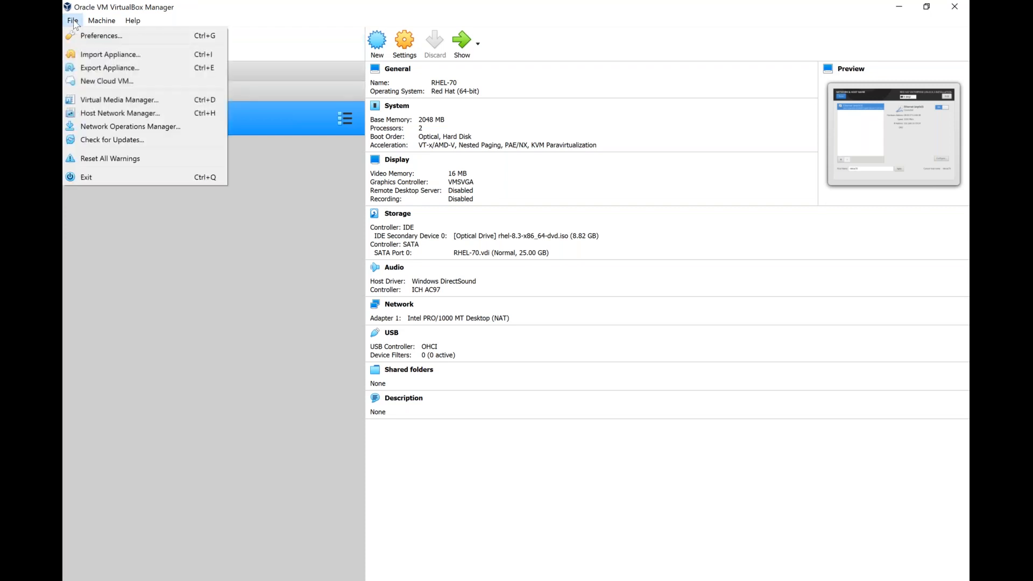
click(129, 114)
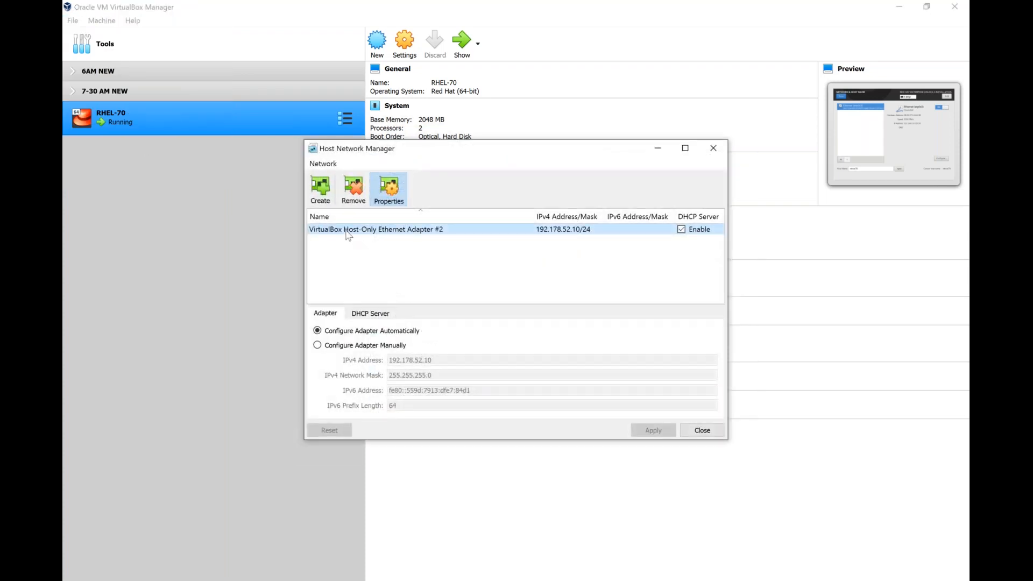
mouse_move(347, 235)
click(318, 346)
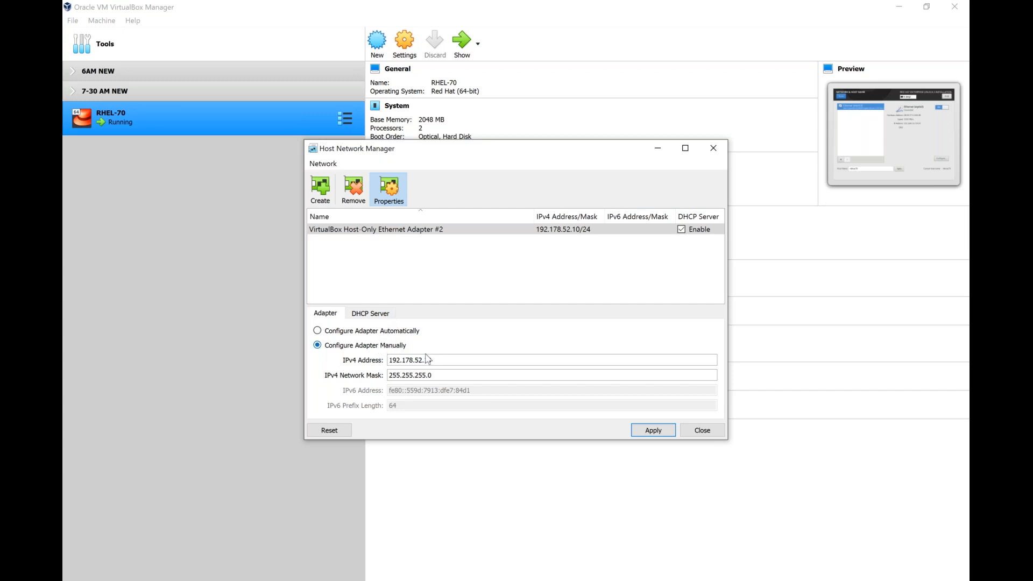
- Replace the host-only adapter's IPv4 address 192.178.52.10 with 192.168.10.2
key(shift+Left)
key(shift+Left)
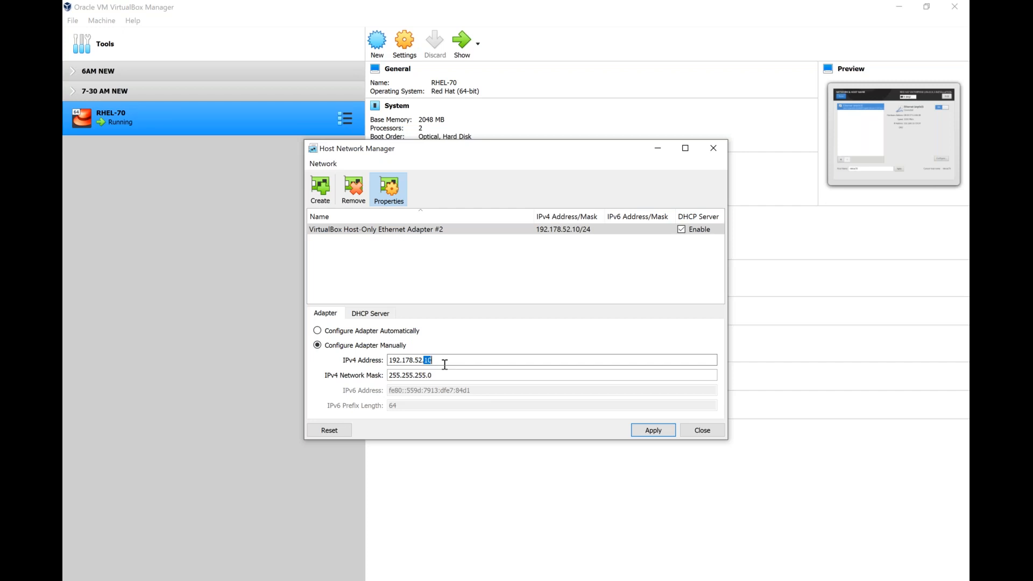
key(BackSpace)
key(BackSpace)
key(BackSpace)
key(BackSpace)
key(BackSpace)
key(BackSpace)
key(BackSpace)
key(BackSpace)
text(.)
text(168.10.2)
- Check address 192.168.10.2 and mask 255.255.255.0, apply them, and close Host Network Manager
triple_click(436, 376)
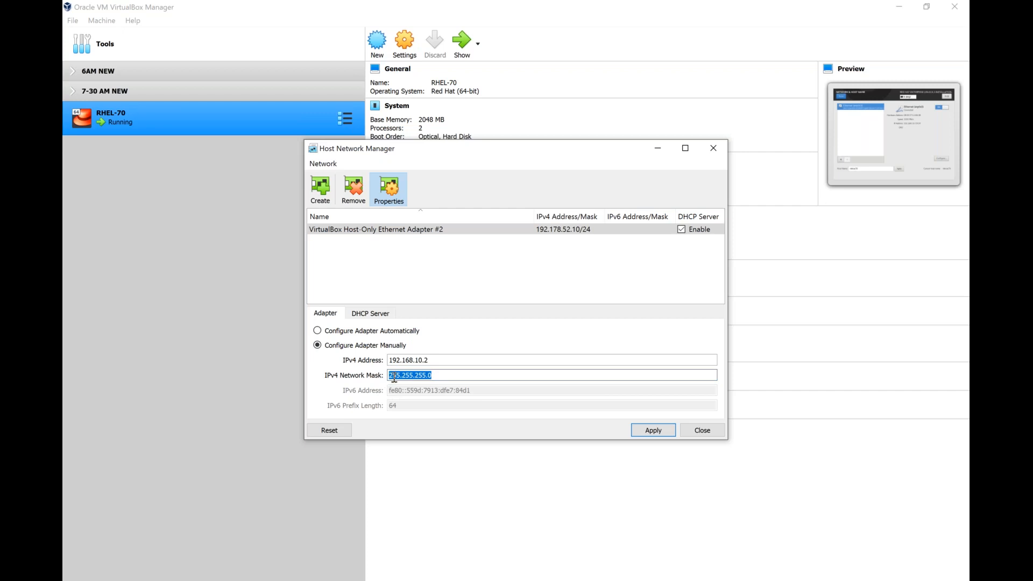
click(438, 365)
double_click(434, 362)
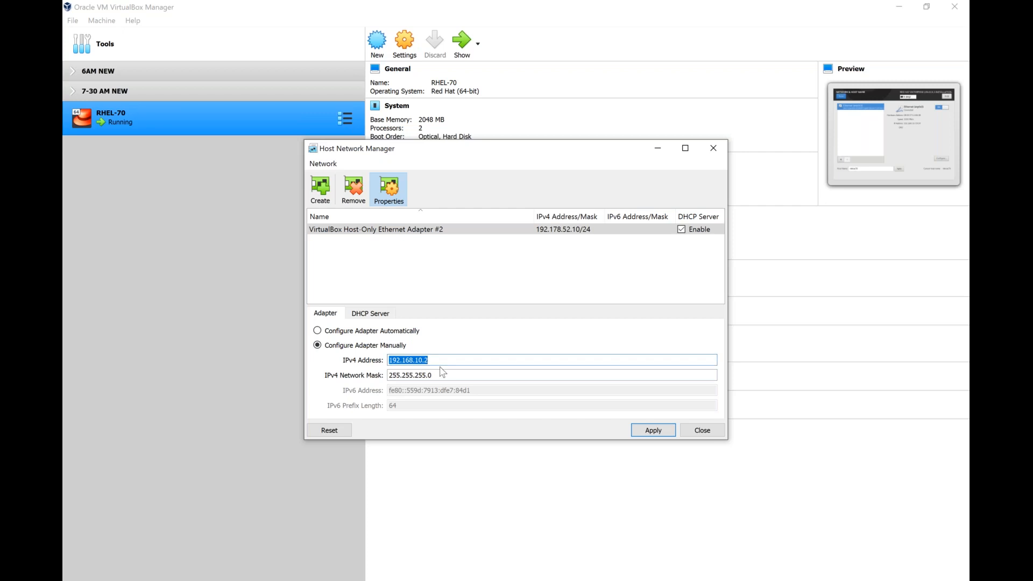
double_click(442, 372)
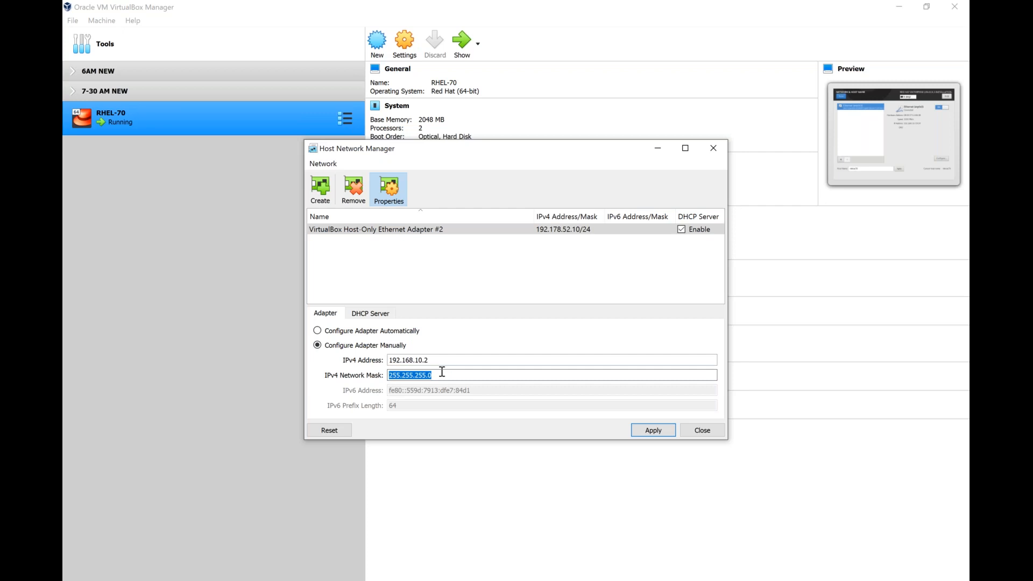
click(662, 430)
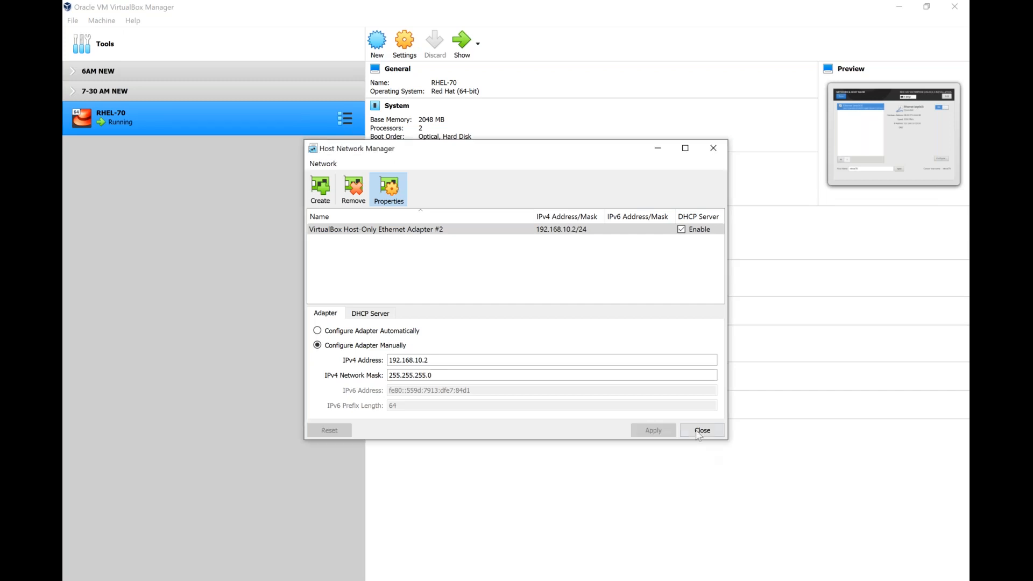
click(697, 431)
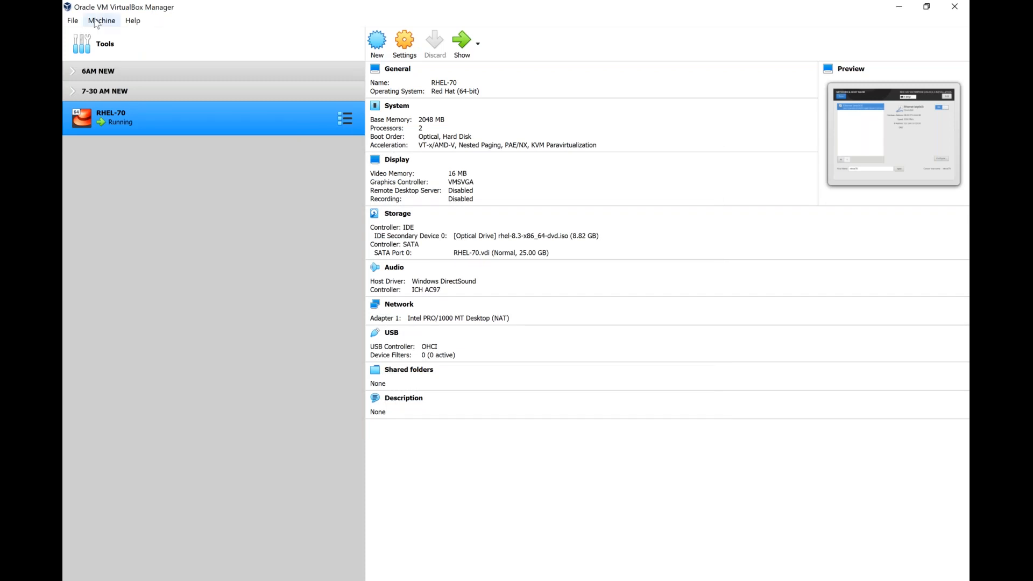
click(73, 21)
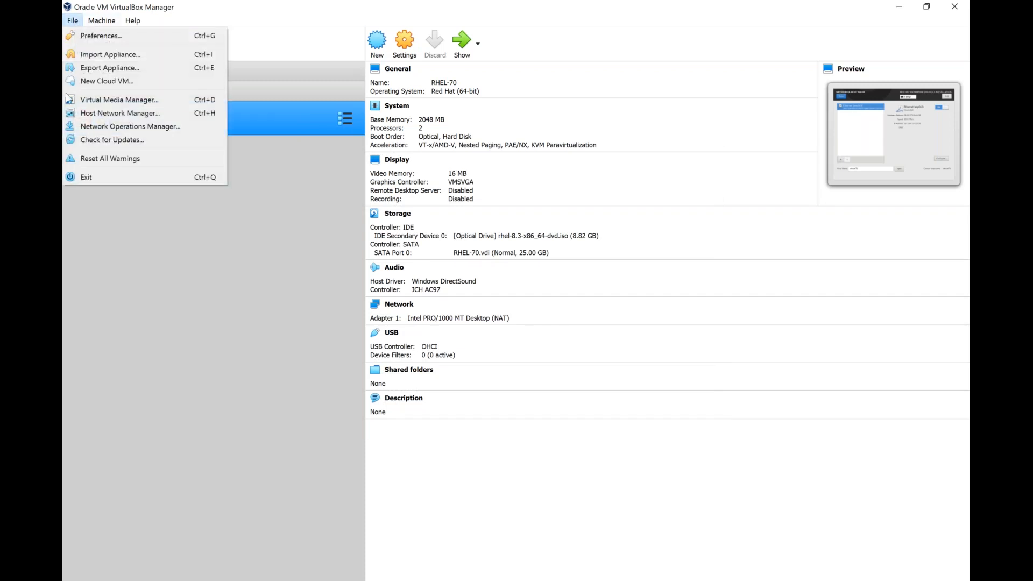
click(84, 118)
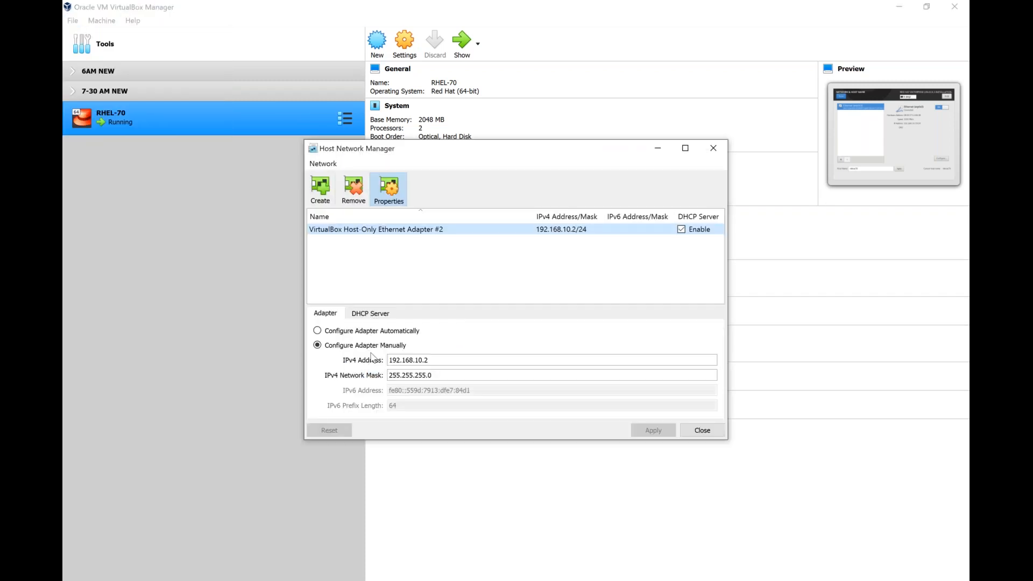
double_click(427, 360)
triple_click(440, 372)
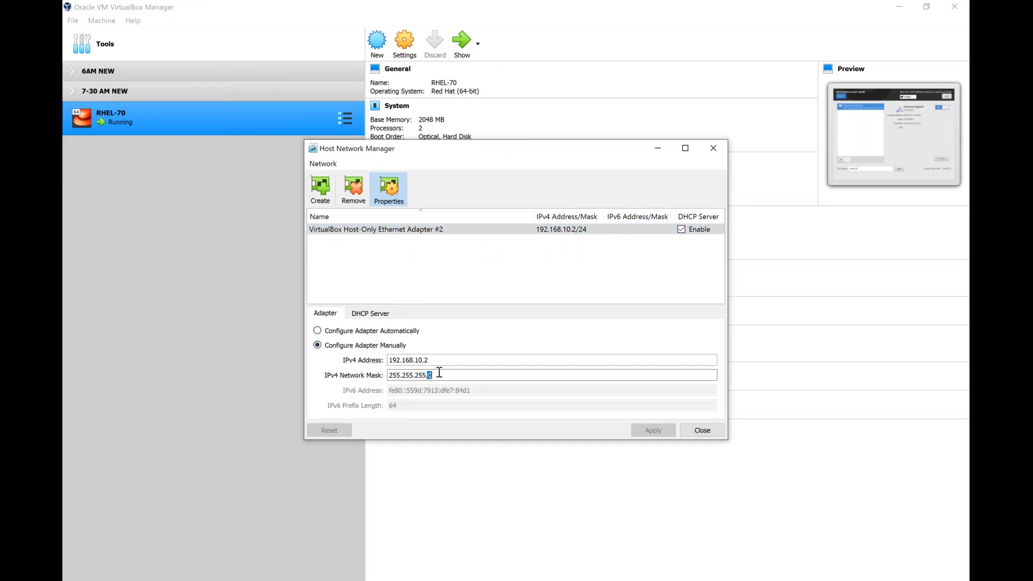
click(702, 431)
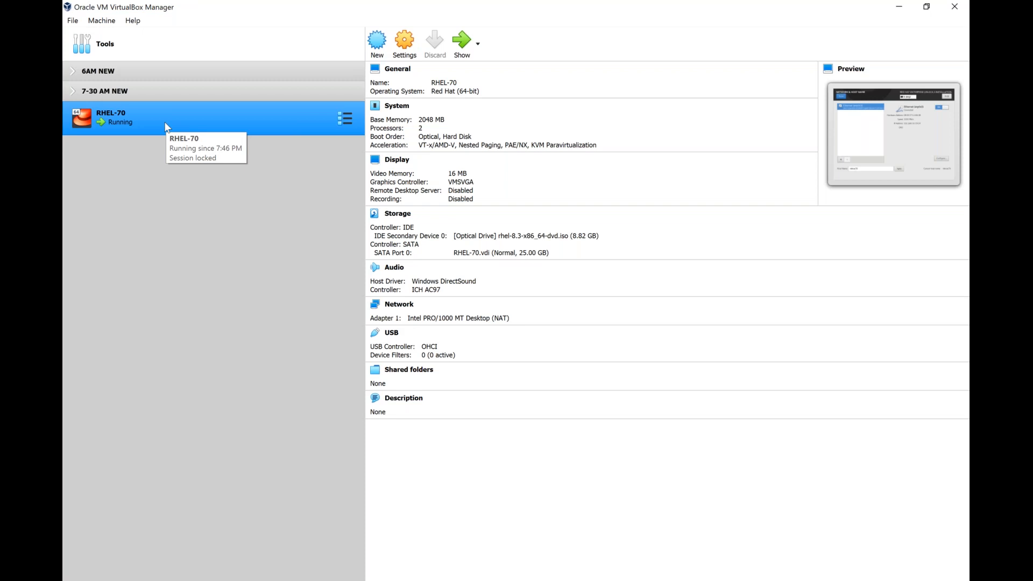
- In RHEL-70 Settings > Network, attach Adapter 1 to Host-only Adapter (Host-Only Ethernet Adapter #2)
right_click(165, 126)
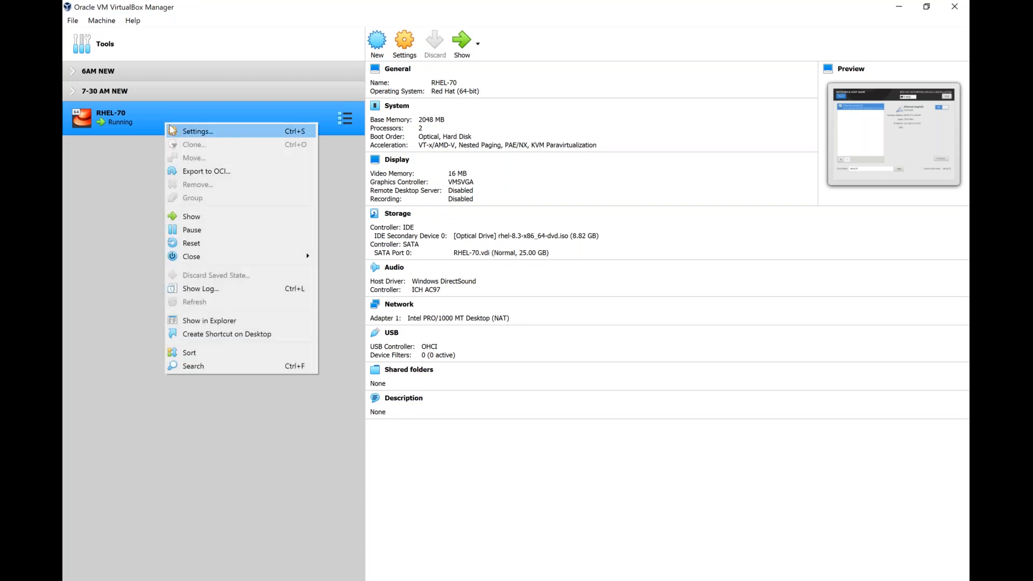
click(172, 131)
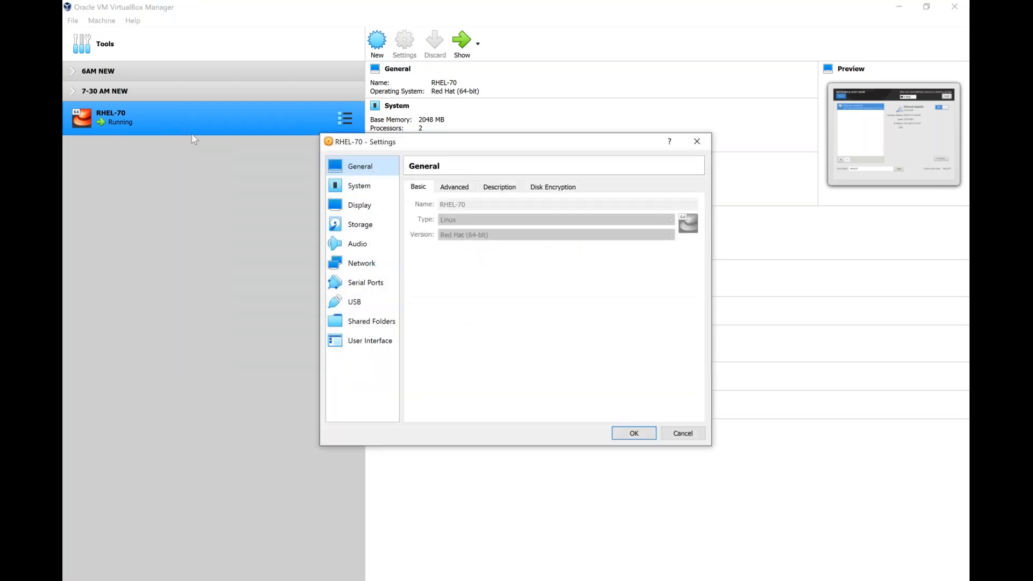
click(372, 263)
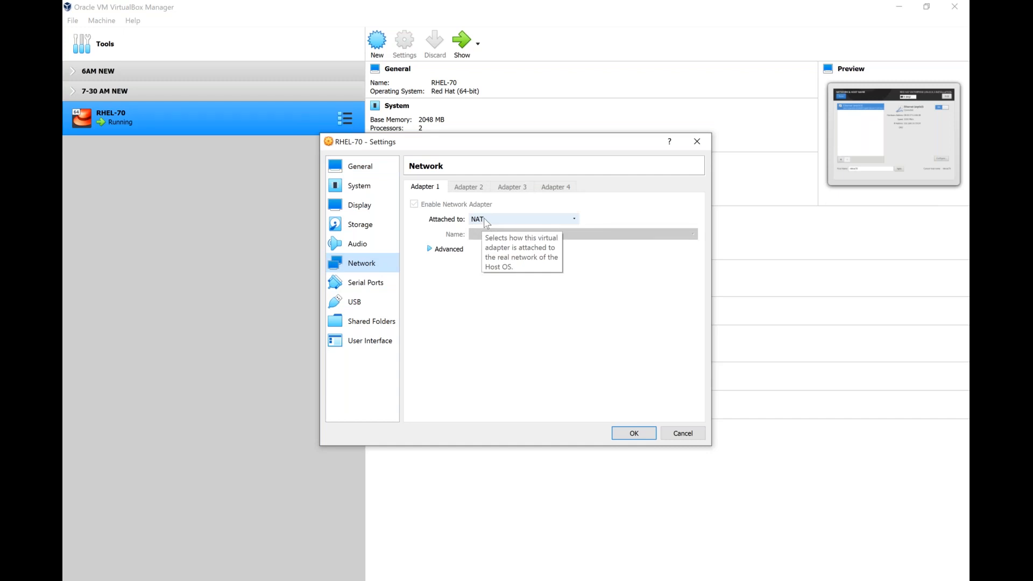
click(486, 221)
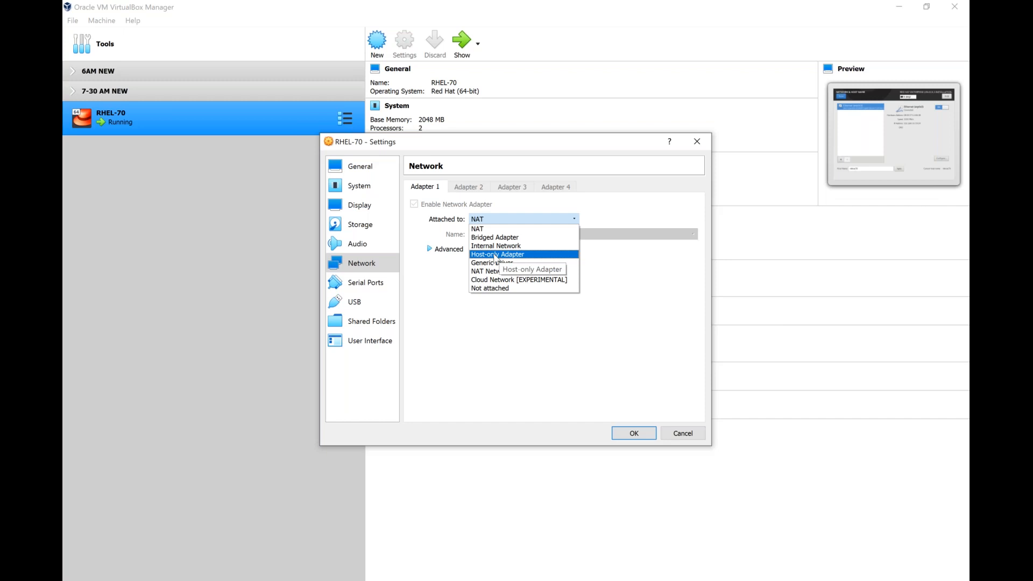
click(495, 255)
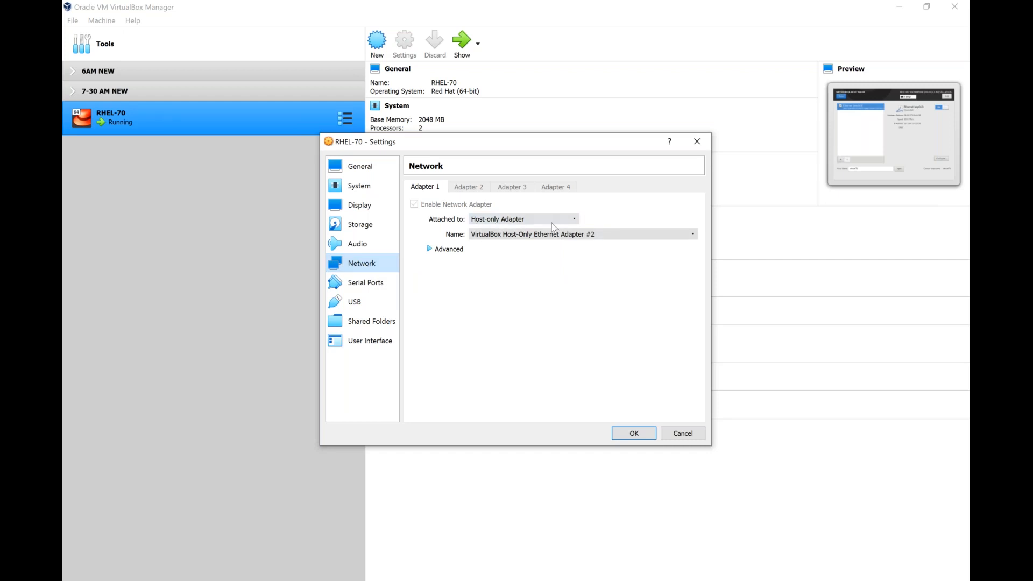
- Save RHEL-70's network settings, check that ping -t 192.168.10.70 now gets replies, then close the console
click(632, 435)
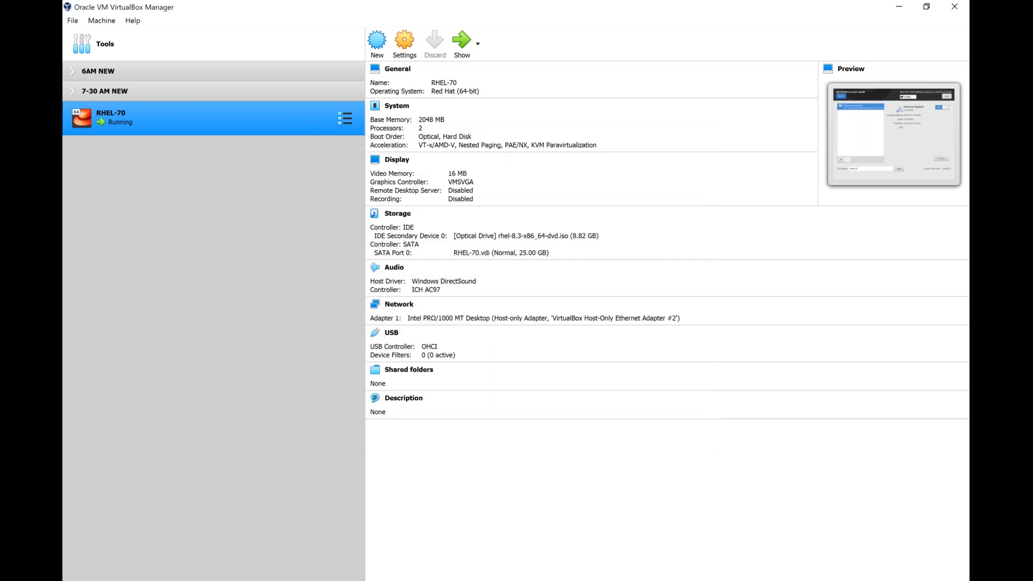
mouse_move(759, 580)
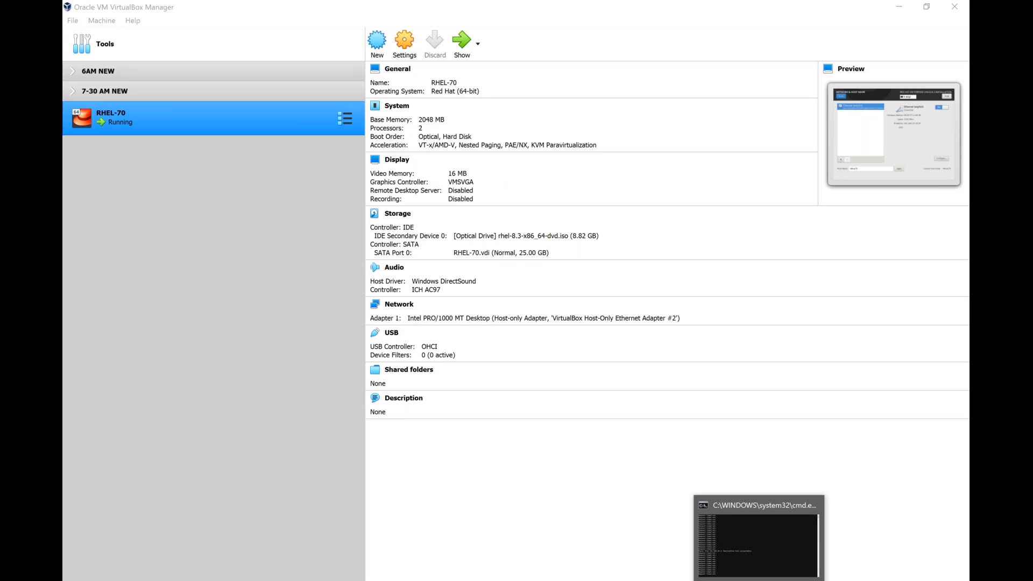
click(759, 580)
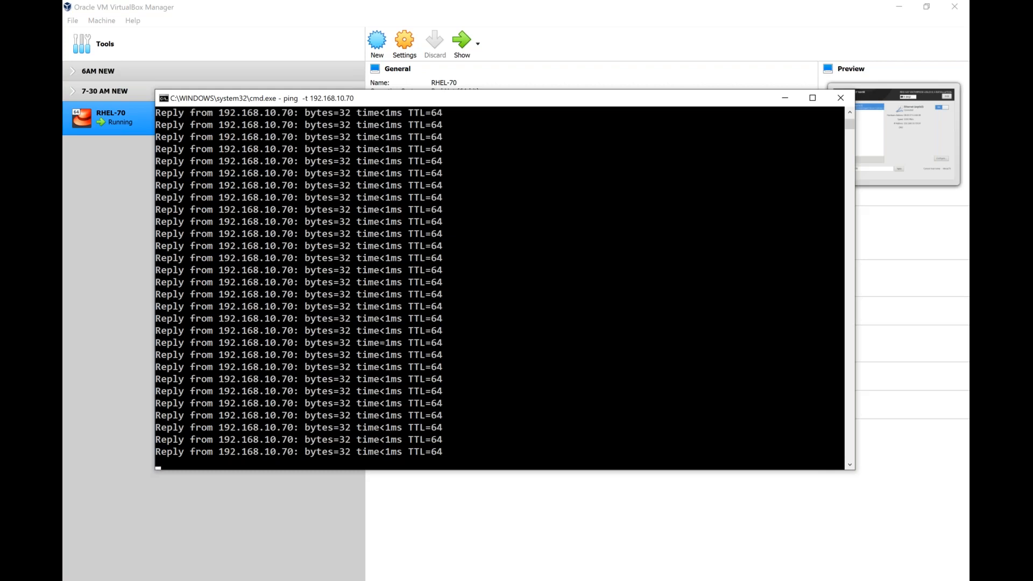
double_click(163, 98)
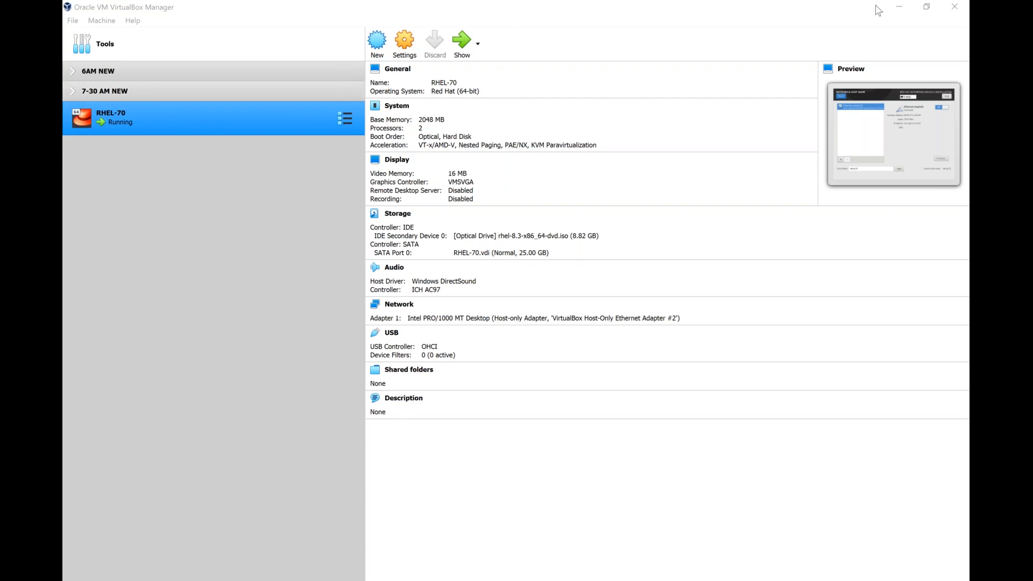
- Minimize VirtualBox Manager, confirm the network and host name settings, and move focus to Root Password
click(908, 15)
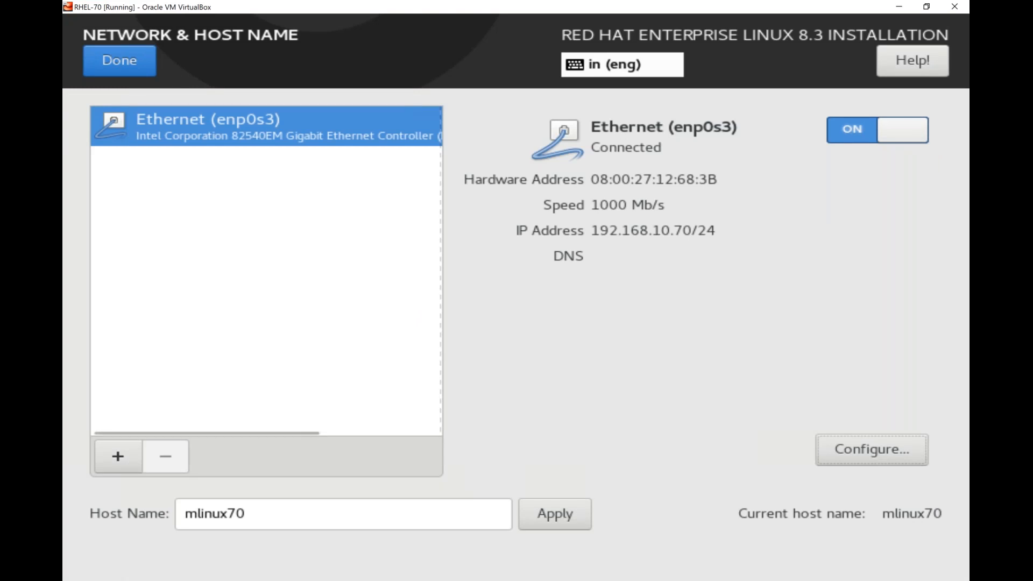
click(120, 61)
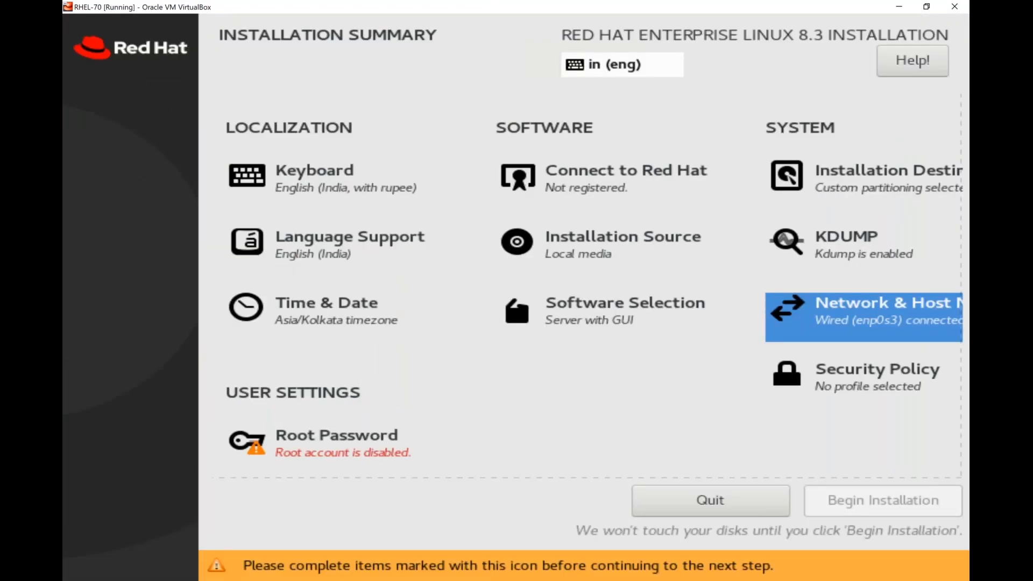
click(864, 379)
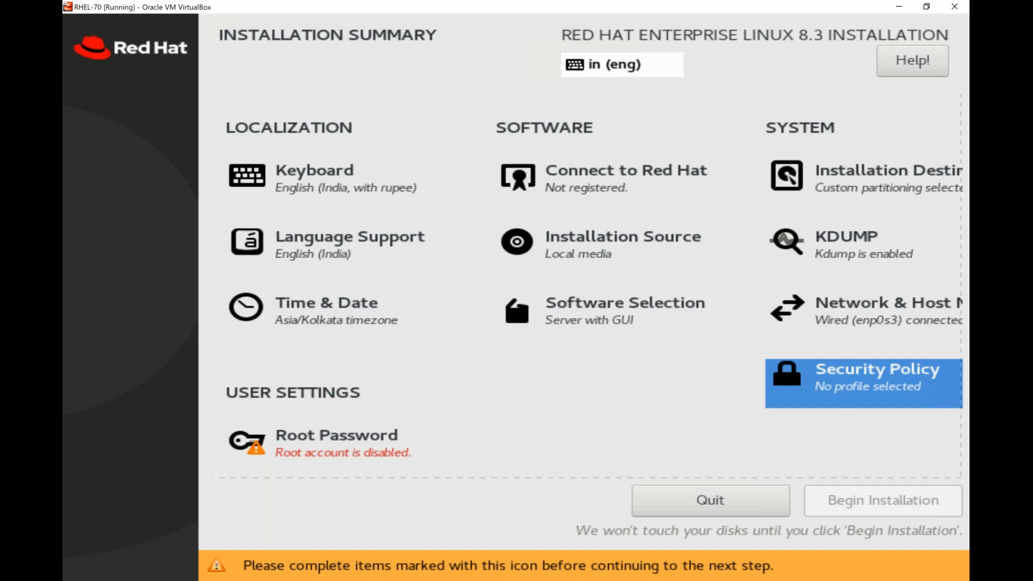
key(Tab)
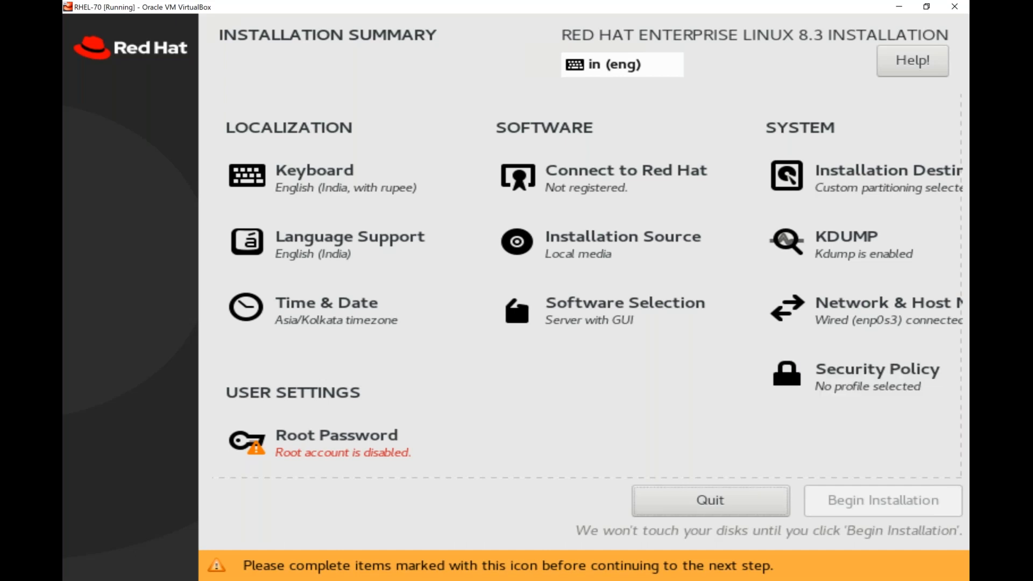
key(Tab)
key(Tab)
key(Tab)
key(Tab)
key(Tab)
key(Tab)
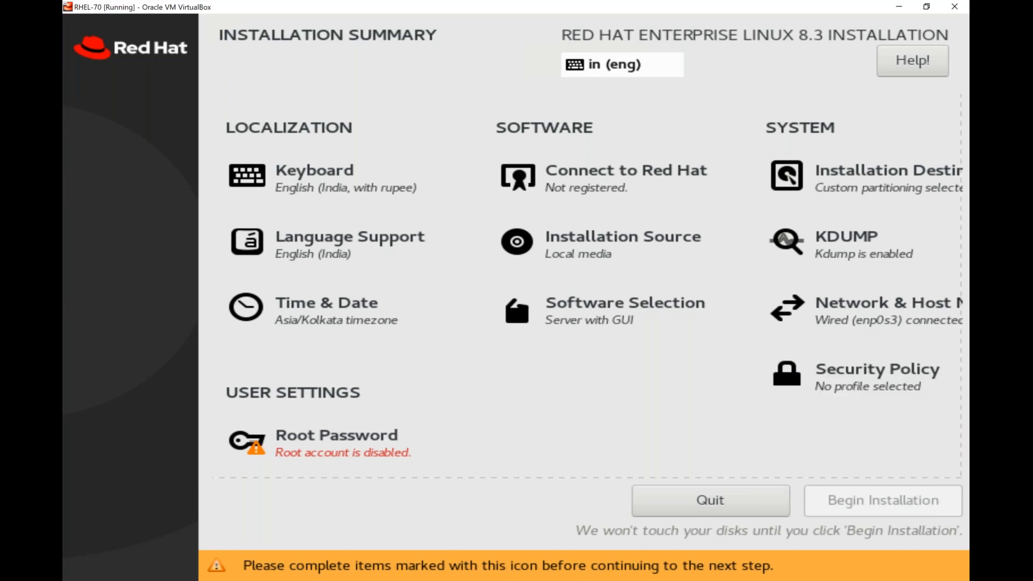
key(Tab)
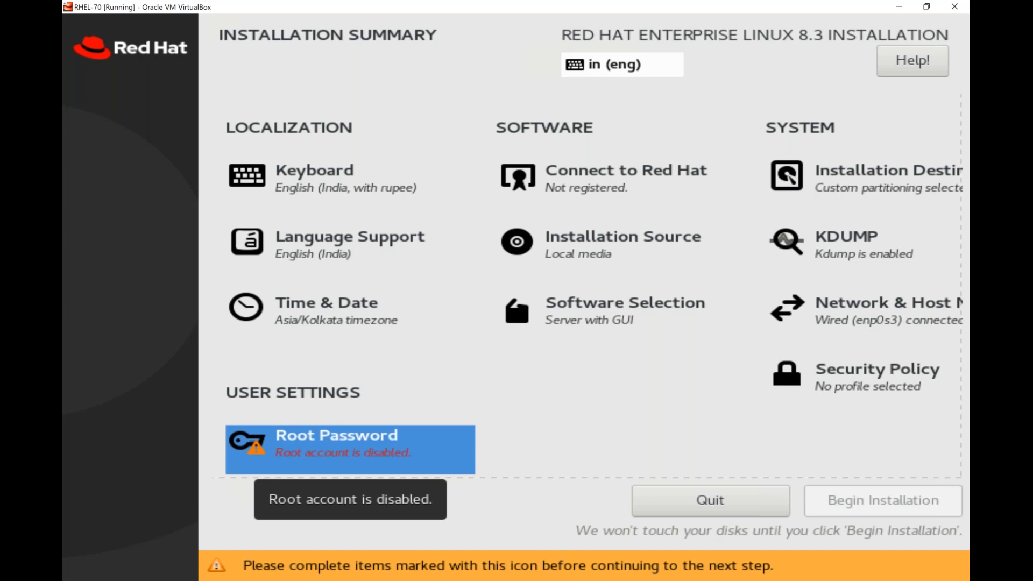
- Set and confirm a six-character root password, accepting the weak-password warning
click(350, 449)
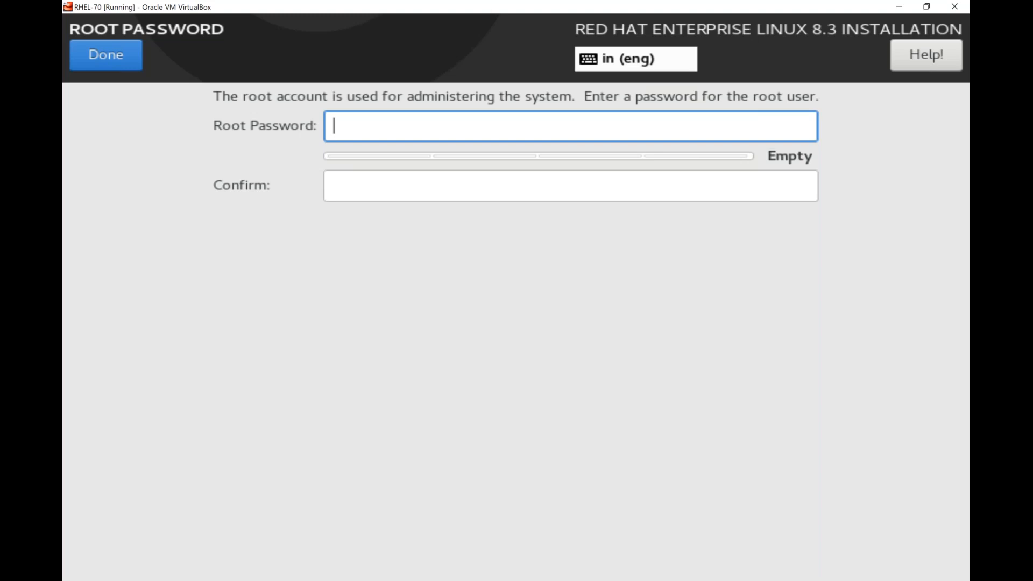
text(redha)
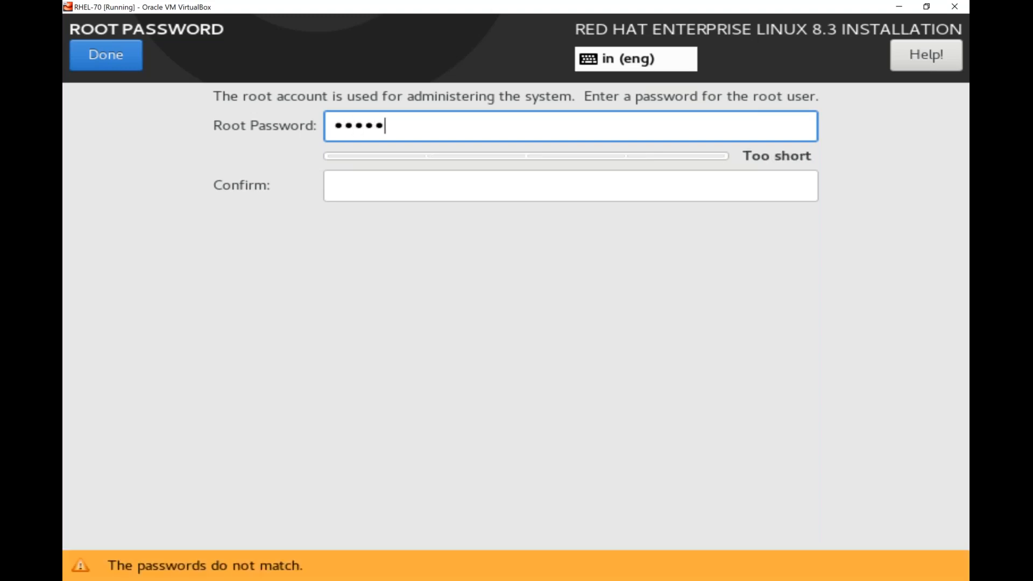
text(t)
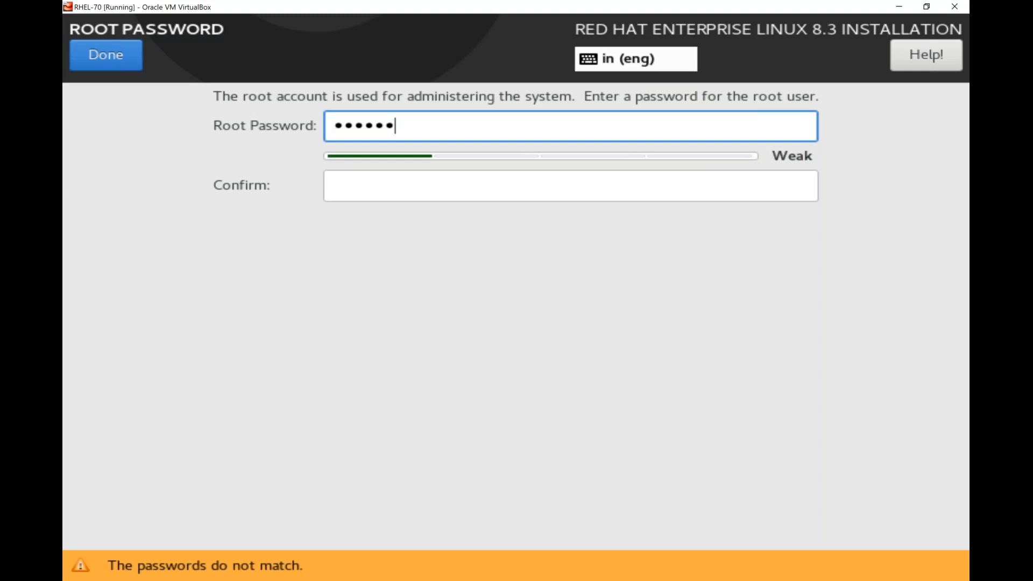
key(Tab)
text(redhat)
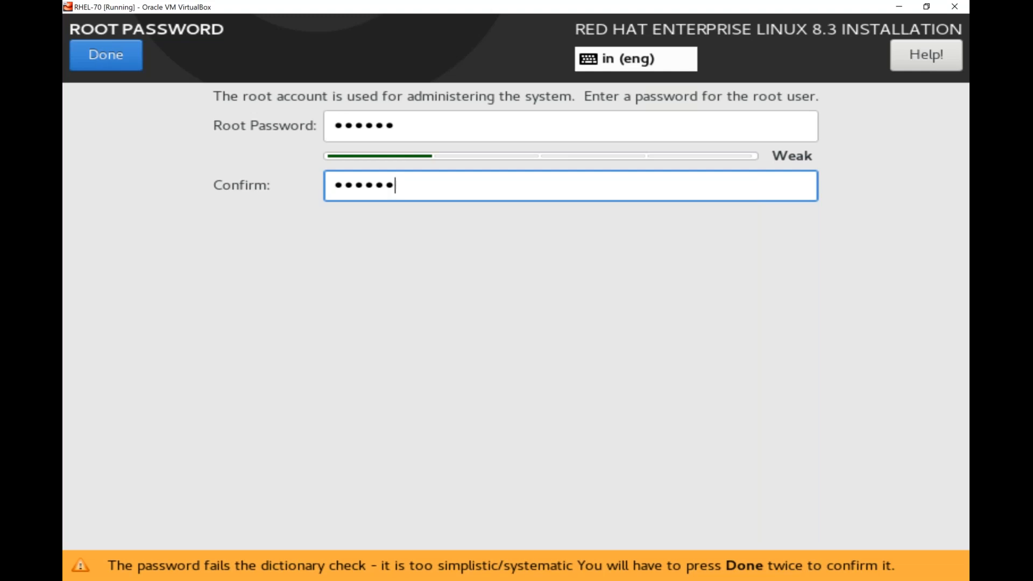
click(105, 61)
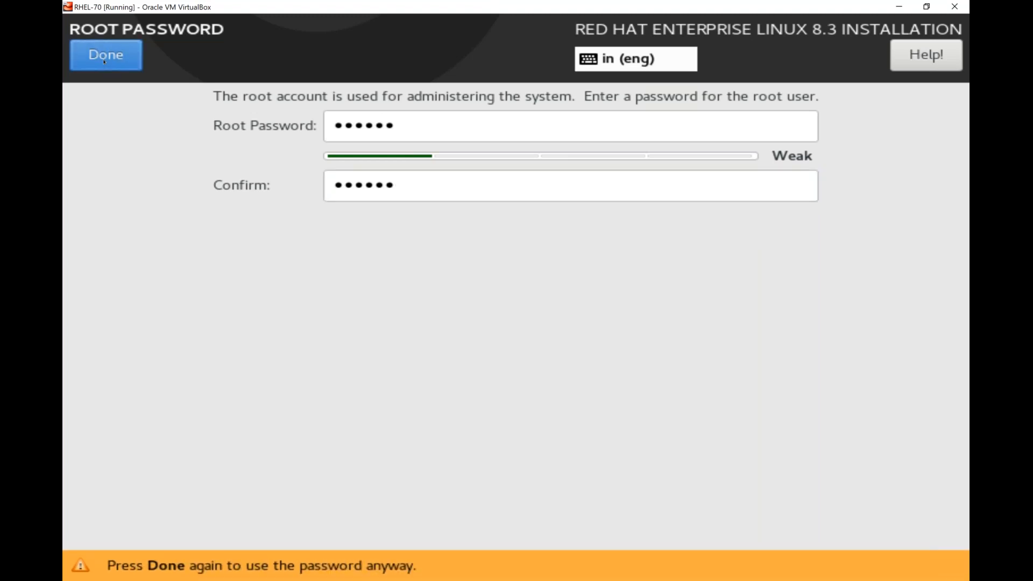
click(104, 62)
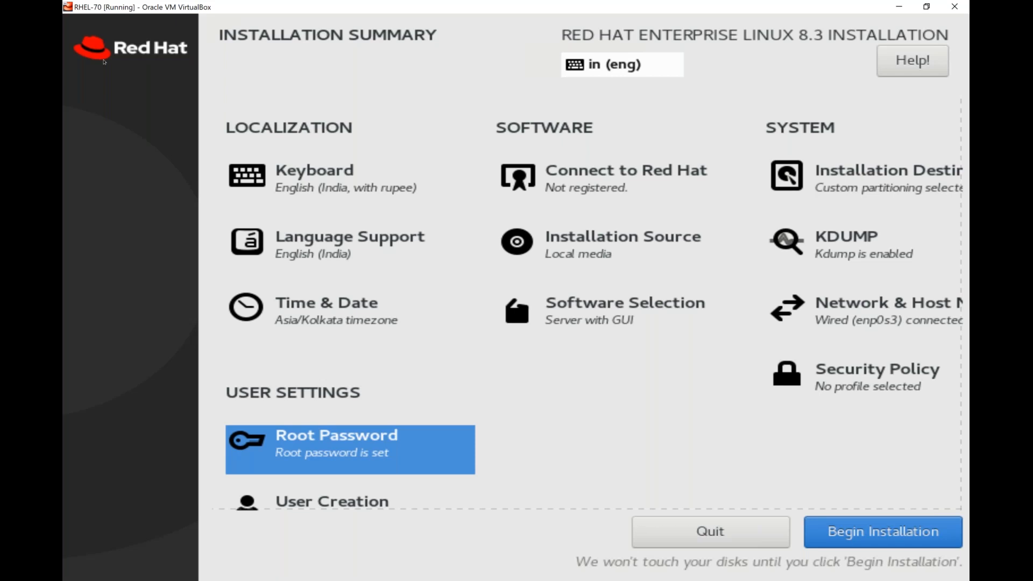
- Create user 'myuser' with a short confirmed password, accept the warning, and begin installation
key(Down)
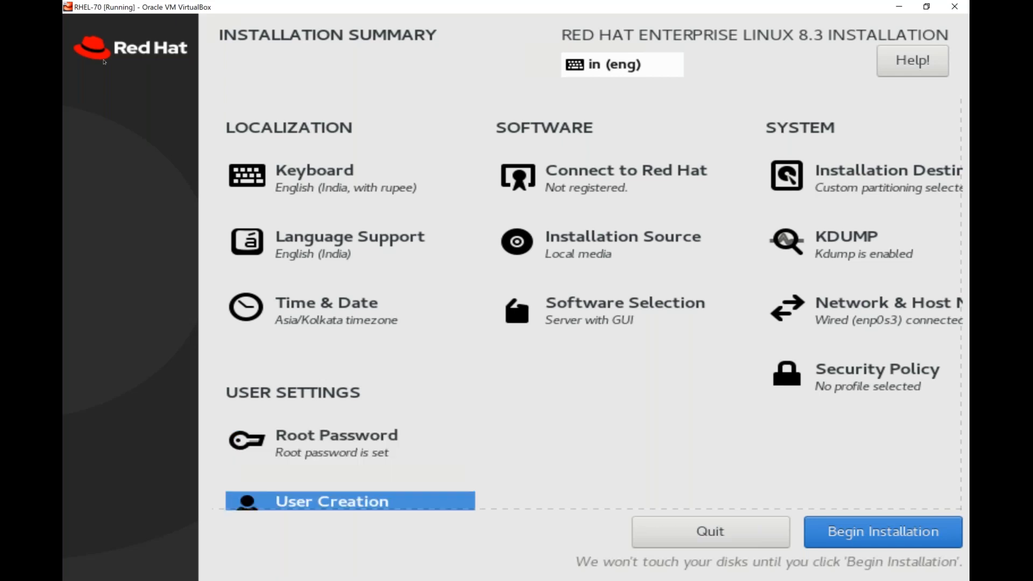
key(Return)
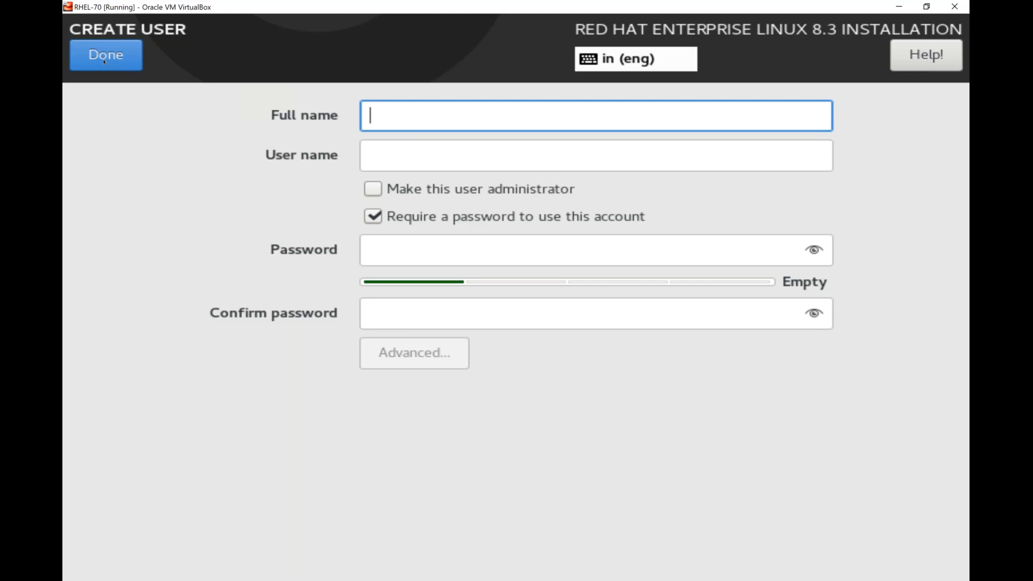
text(myuser)
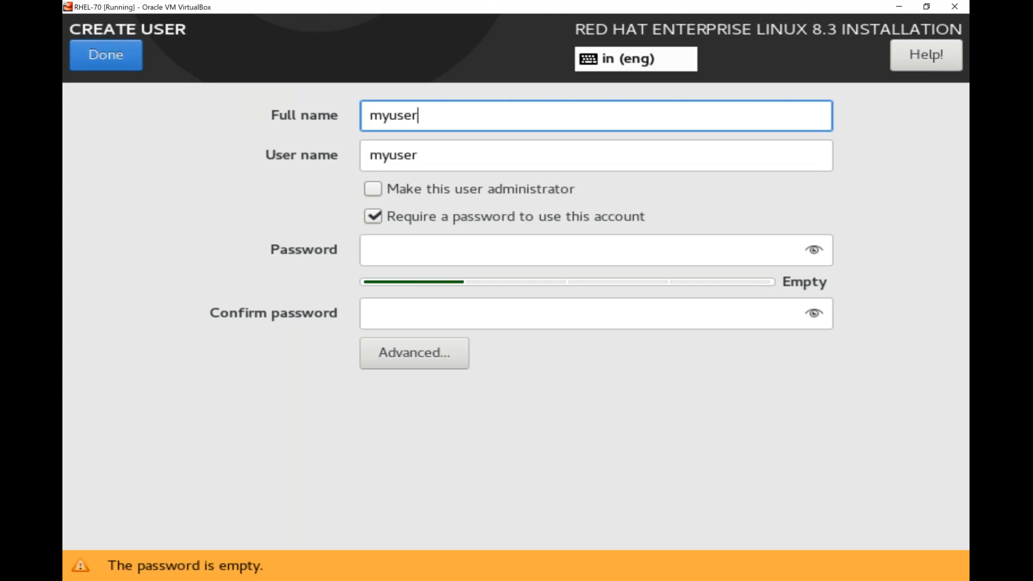
click(439, 252)
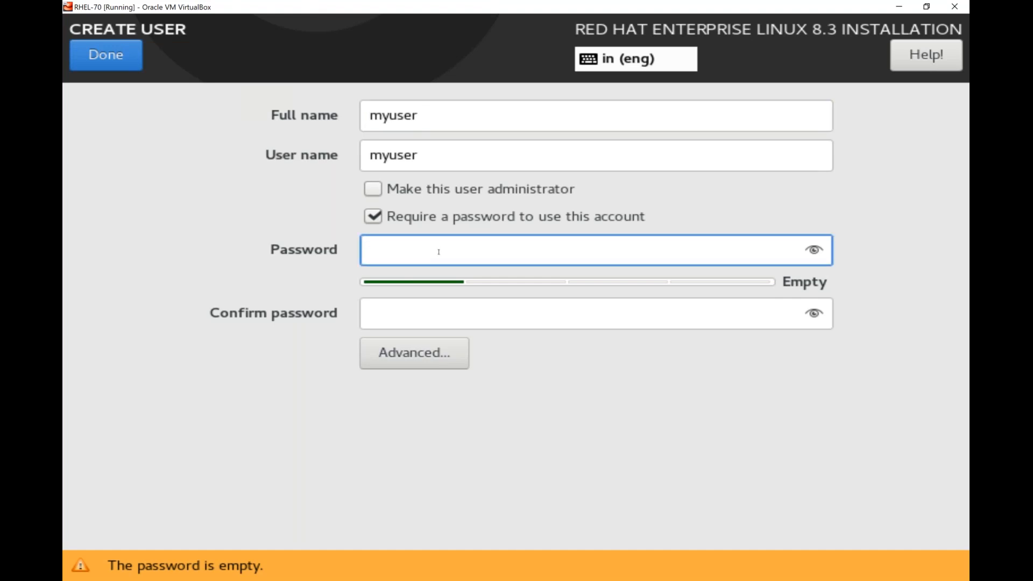
text(red)
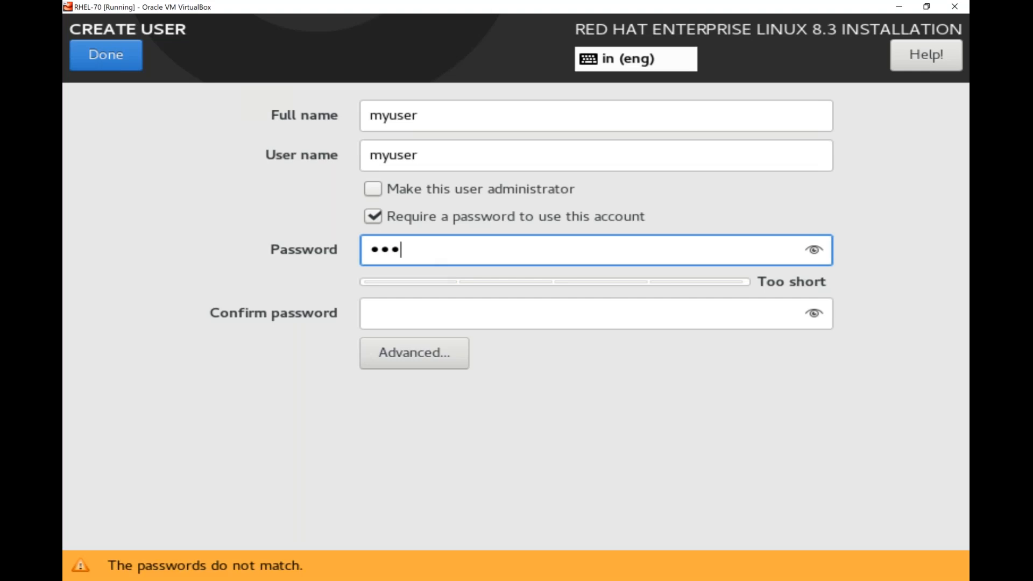
key(Tab)
text(red)
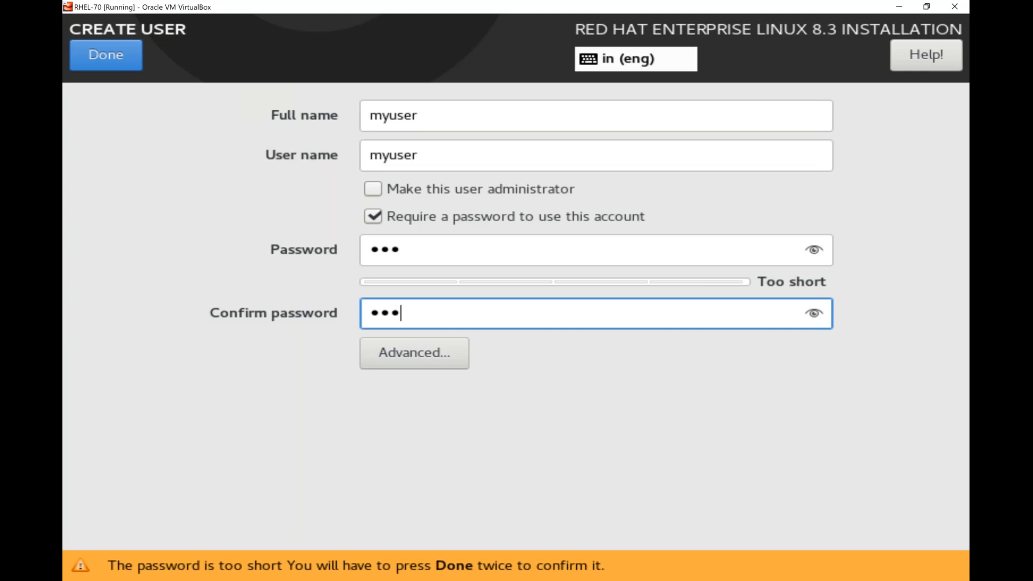
key(Return)
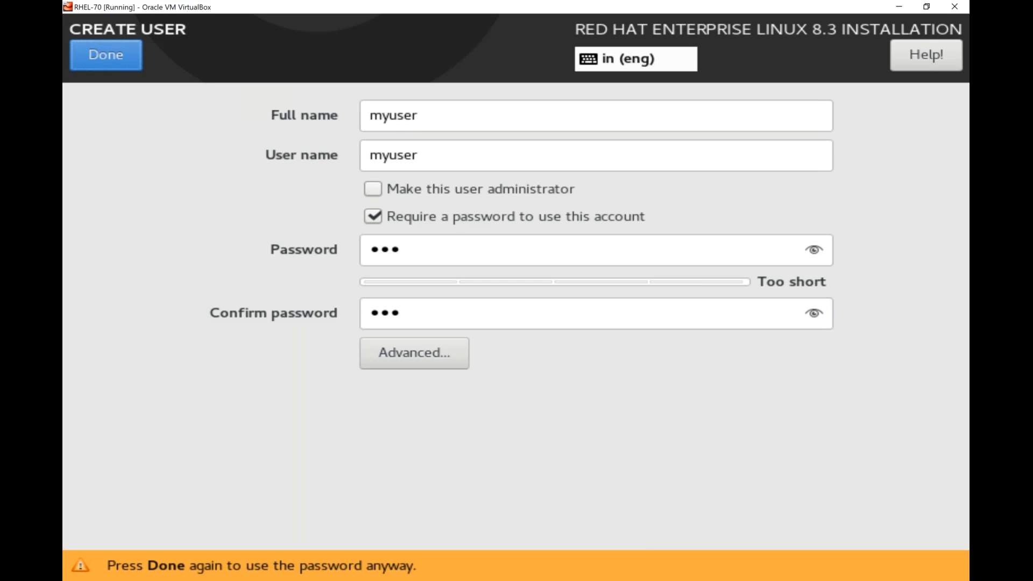
key(Return)
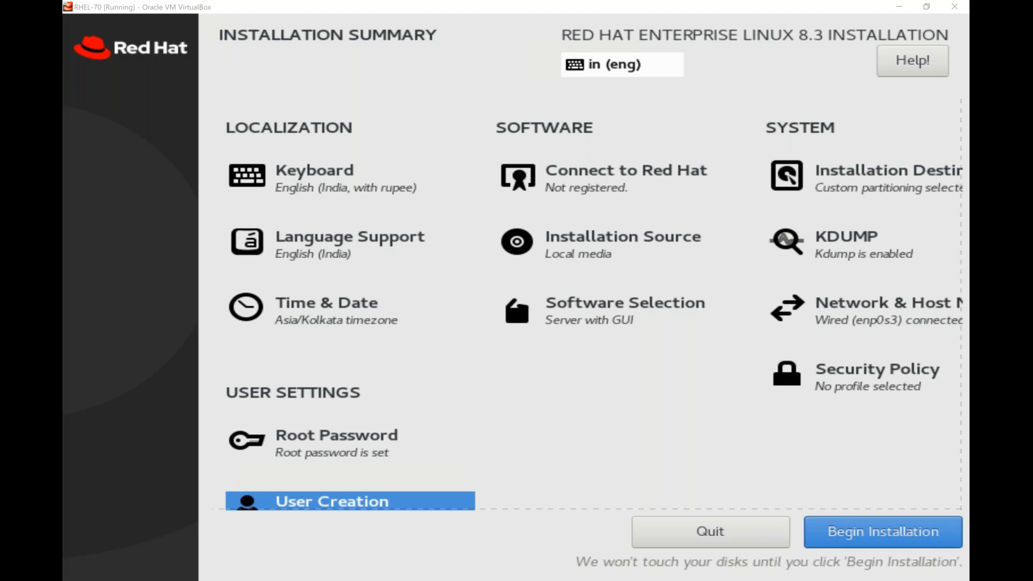
click(884, 532)
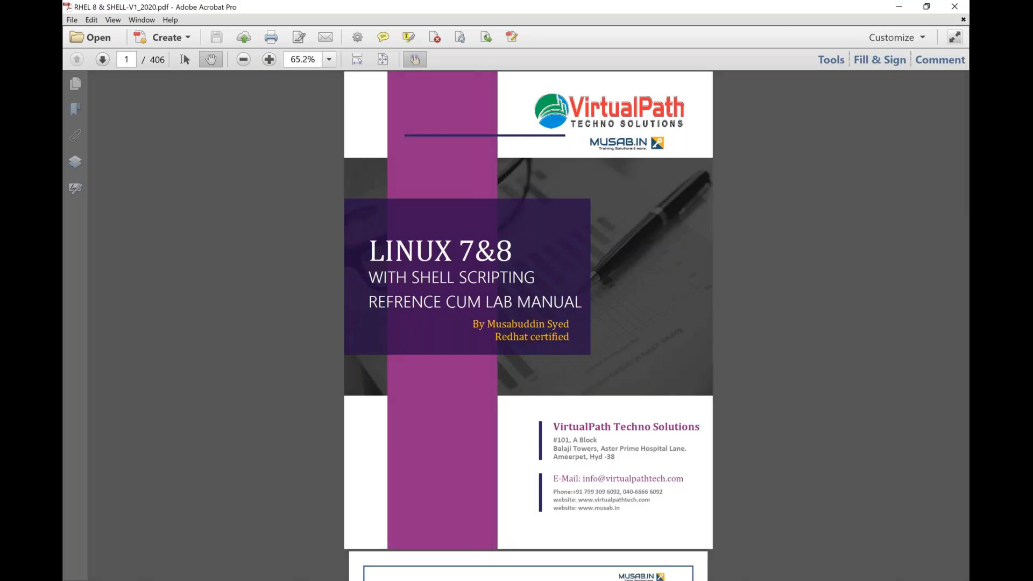
- Page through the manual's front matter, then jump from the Table of Contents to 'RHEL 8 Basic Installation' (page 34)
key(Page_Down)
key(Page_Down)
key(Page_Down)
key(Page_Down)
key(Page_Down)
key(Page_Down)
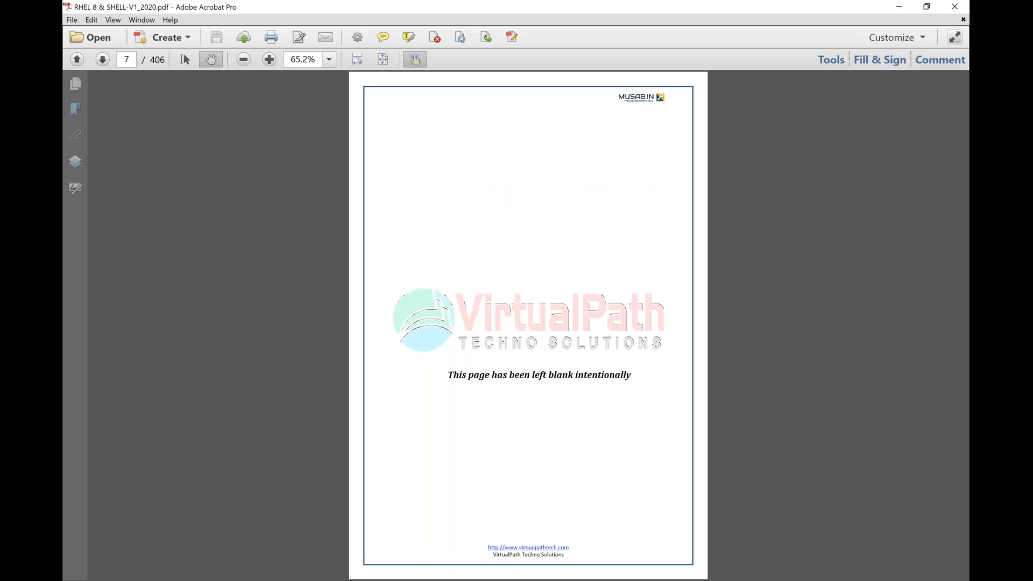
key(Page_Down)
key(Page_Up)
key(Page_Up)
key(Page_Up)
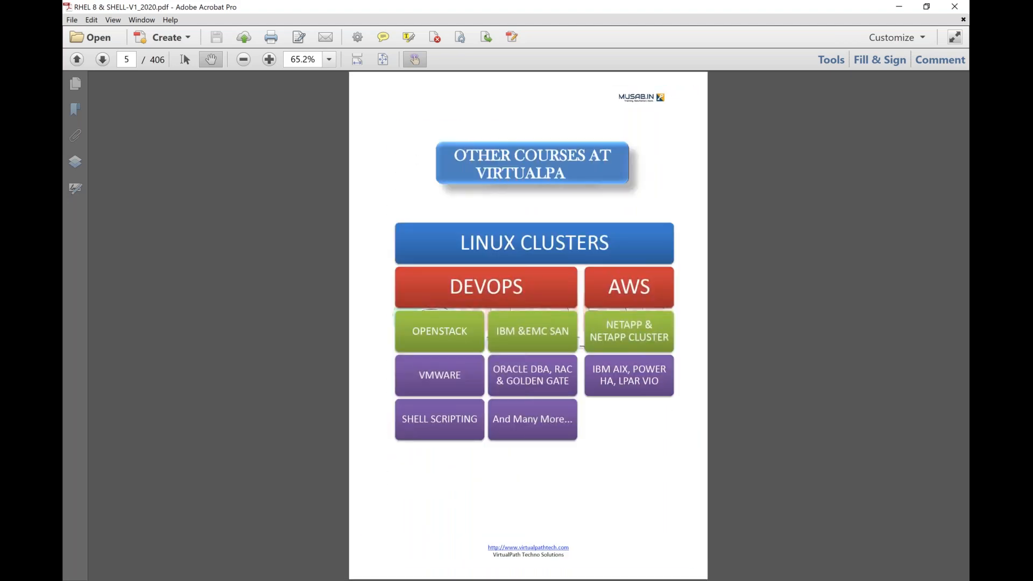
key(Page_Up)
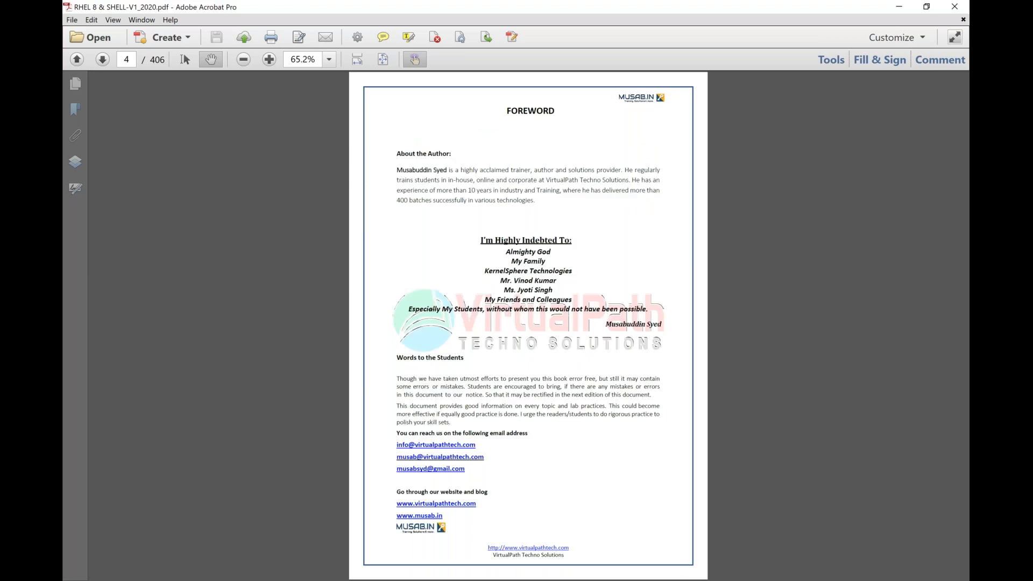
key(Page_Up)
key(Page_Down)
key(Page_Down)
key(Page_Down)
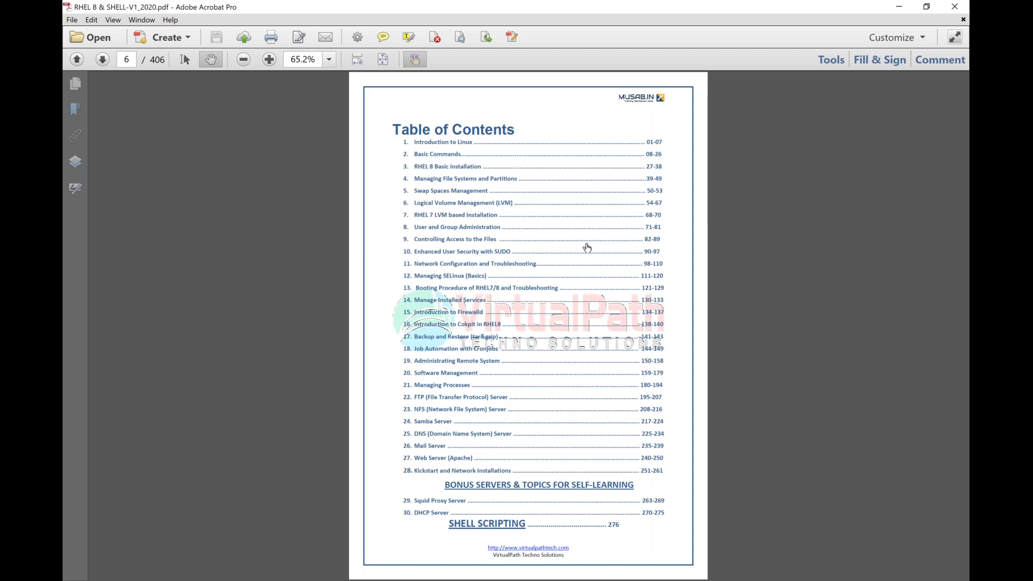
click(452, 170)
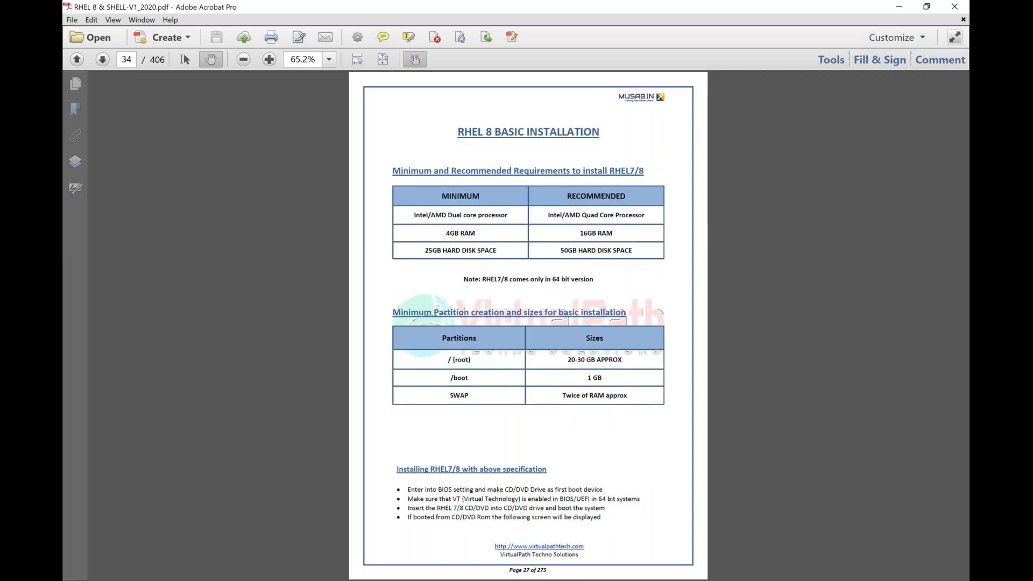
- Fit the page to width and page through the partitioning and Summary of Changes steps to KDUMP
key(ctrl+2)
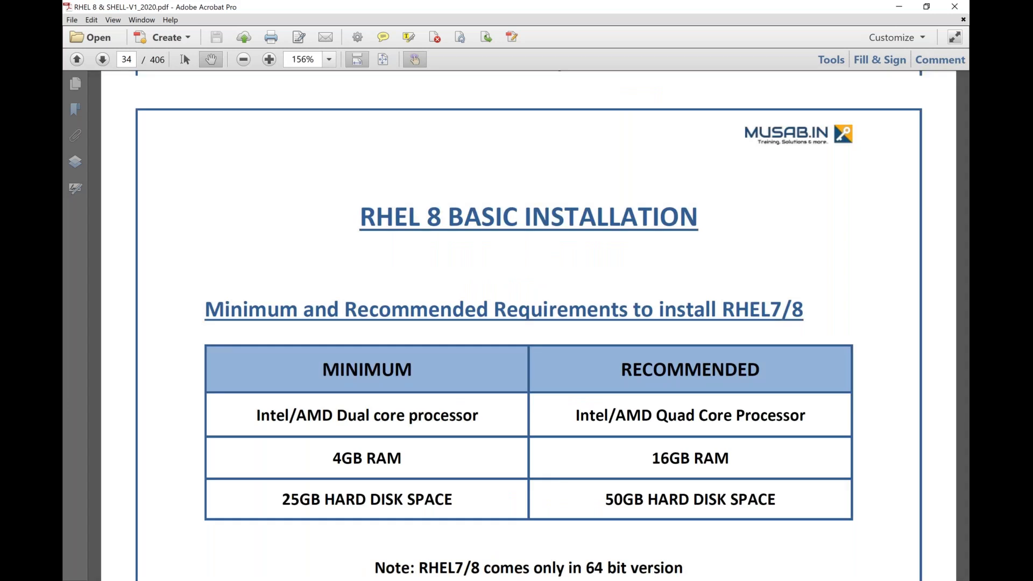
key(Page_Down)
key(Page_Down)
key(Page_Down)
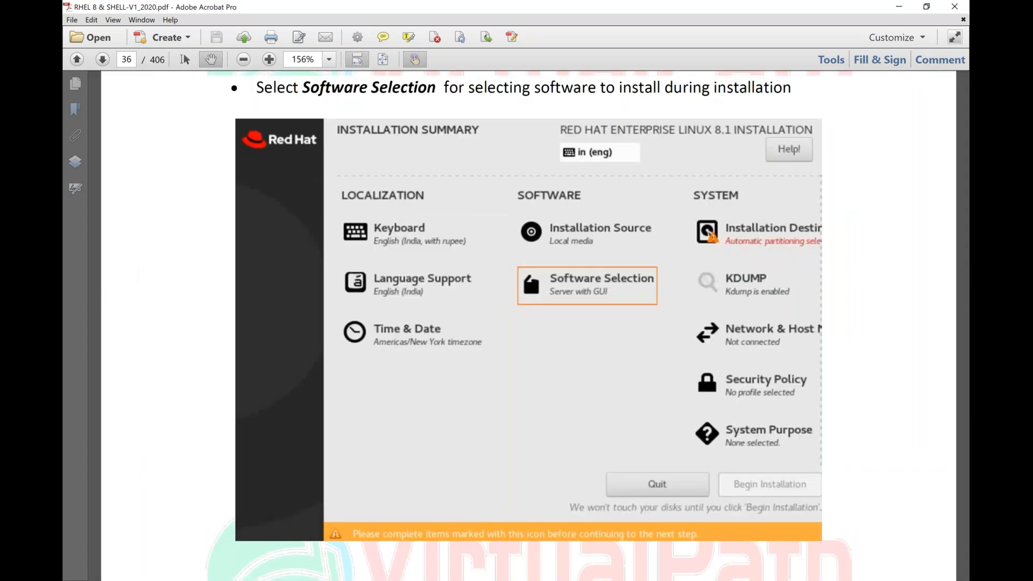
key(Page_Down)
key(Page_Down)
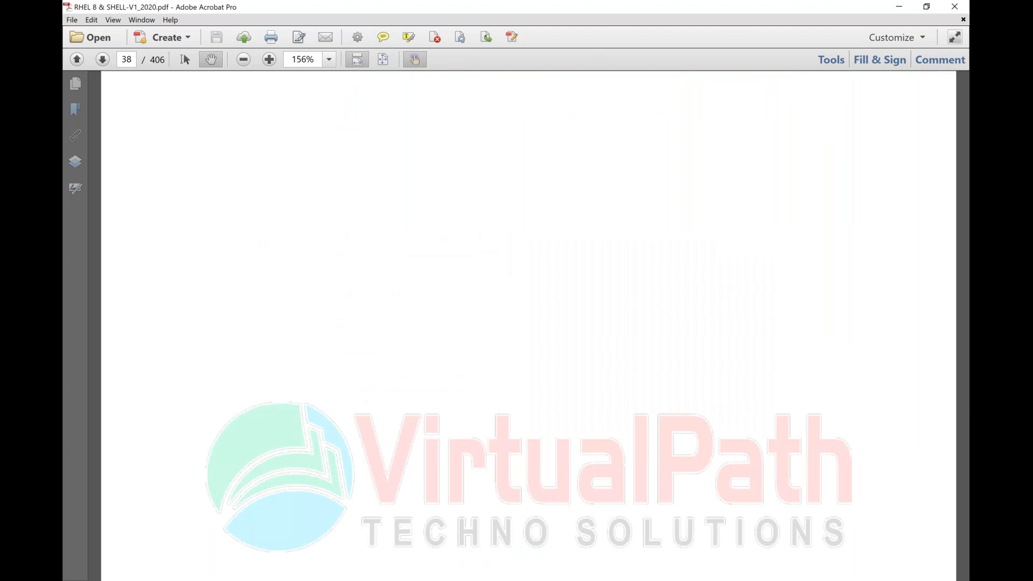
key(Page_Down)
key(Page_Down)
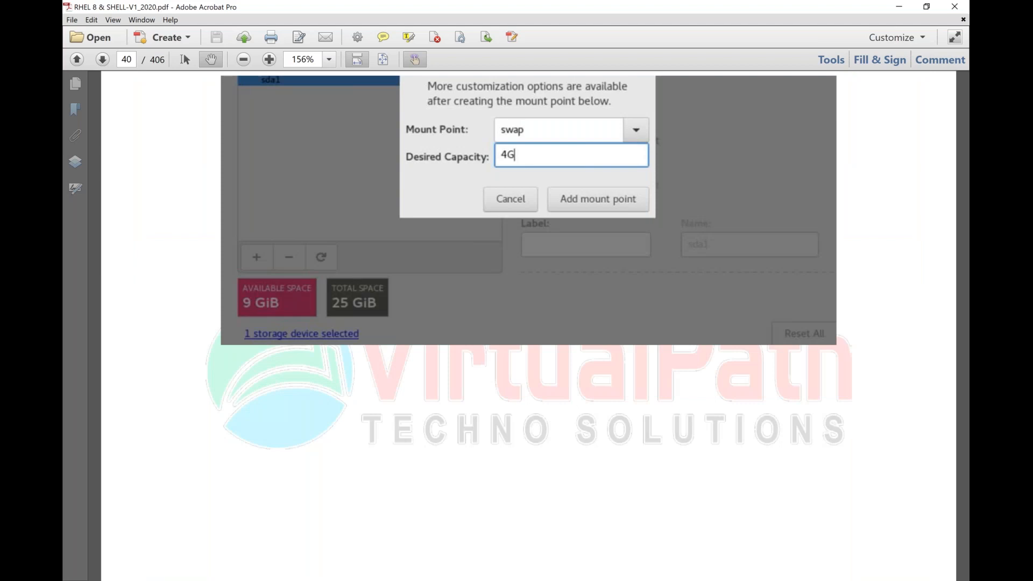
key(Page_Down)
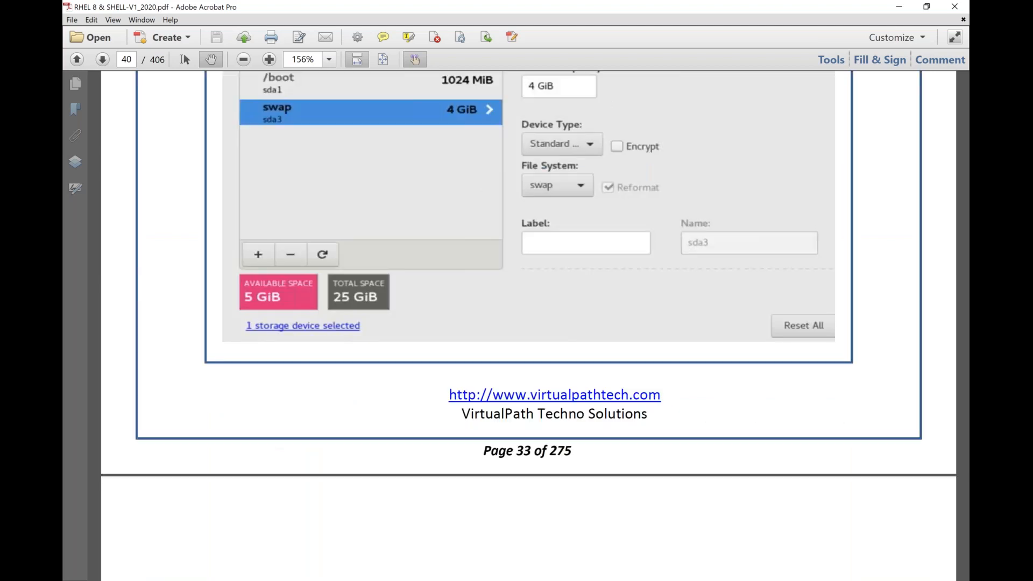
key(Page_Down)
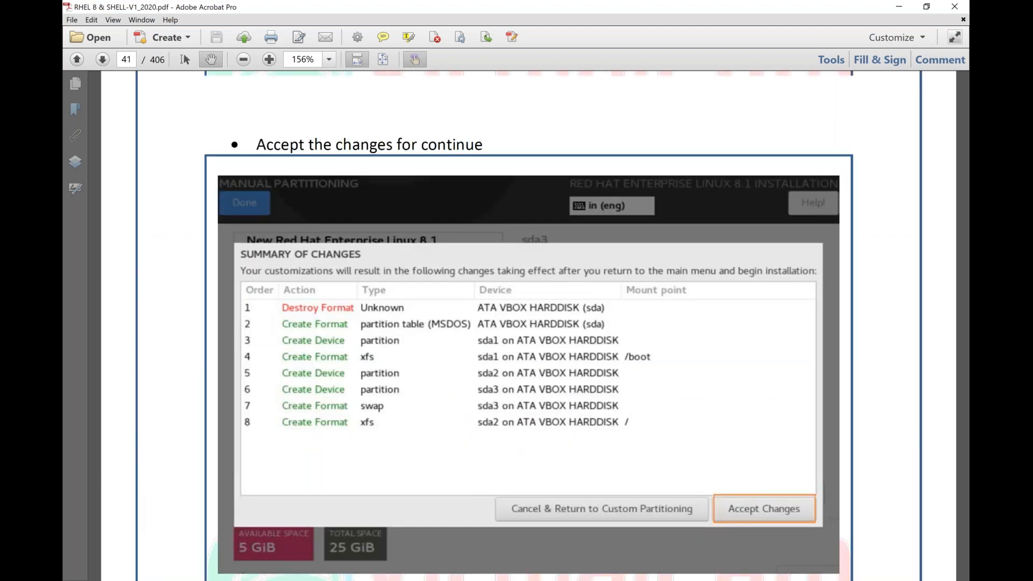
key(Page_Down)
- Scroll on to page 44, the Reboot step with the Complete! screenshot
scroll(527, 323, down, 10)
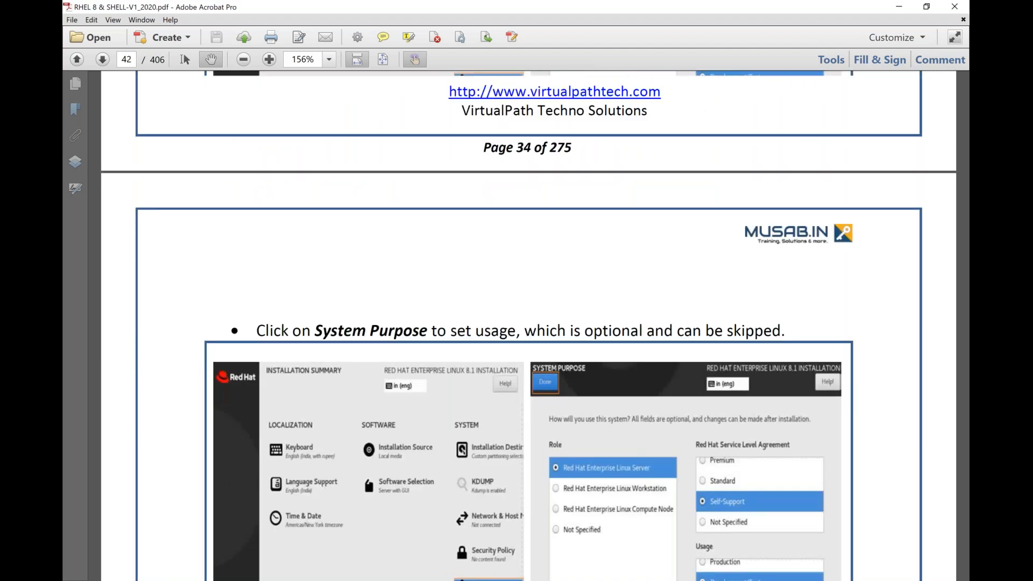
scroll(527, 323, down, 10)
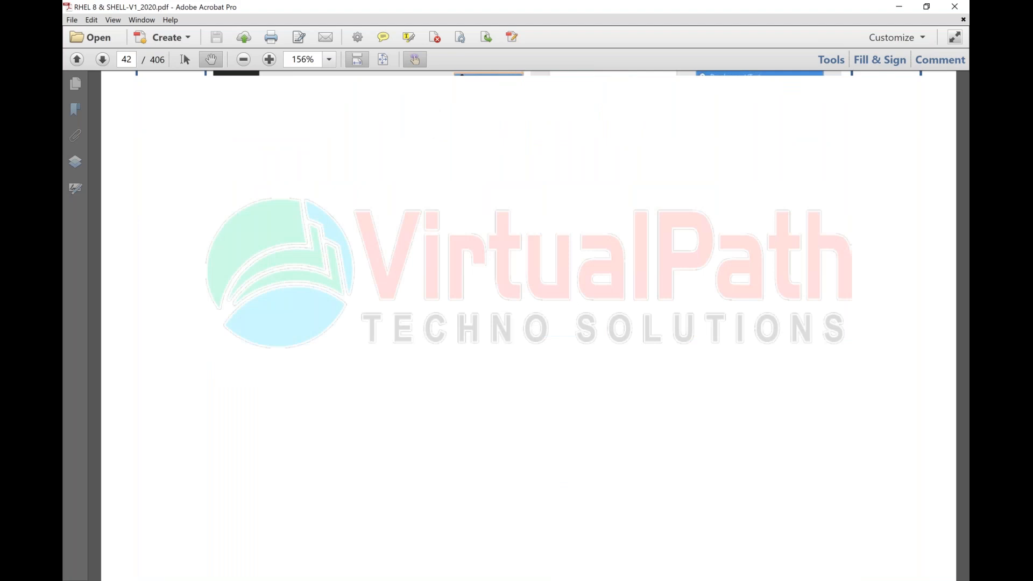
scroll(528, 323, down, 8)
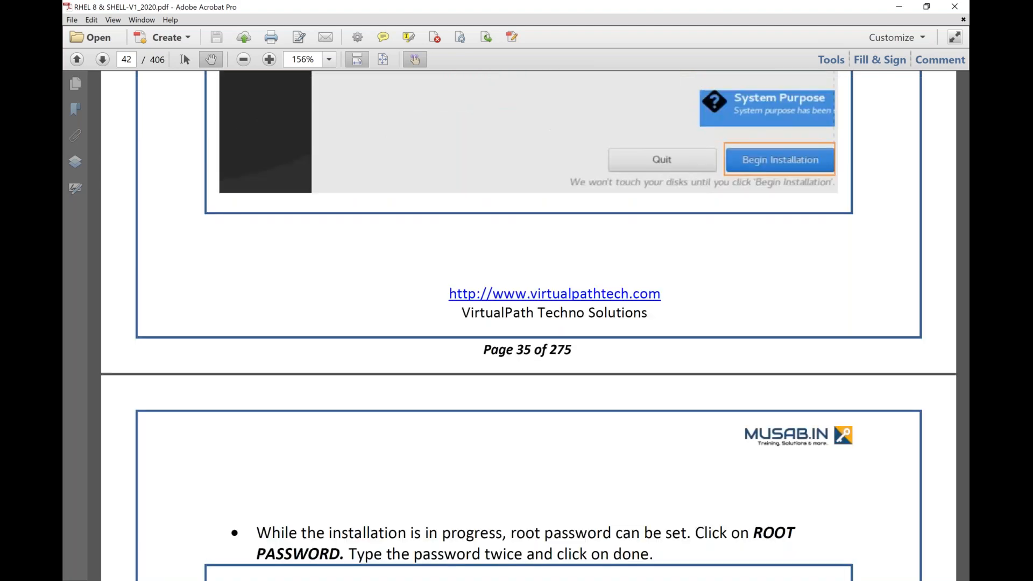
scroll(527, 323, down, 10)
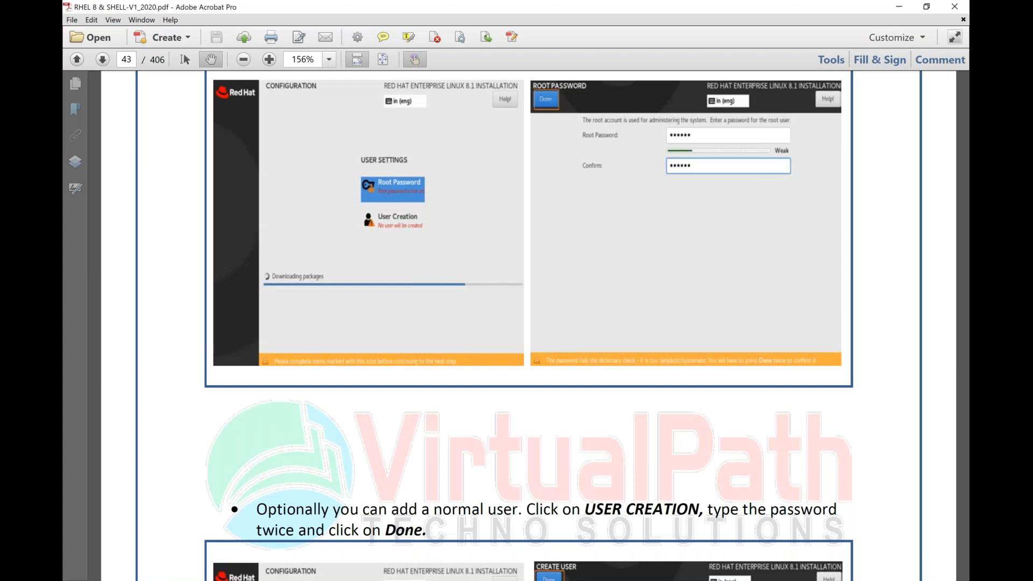
scroll(528, 323, down, 9)
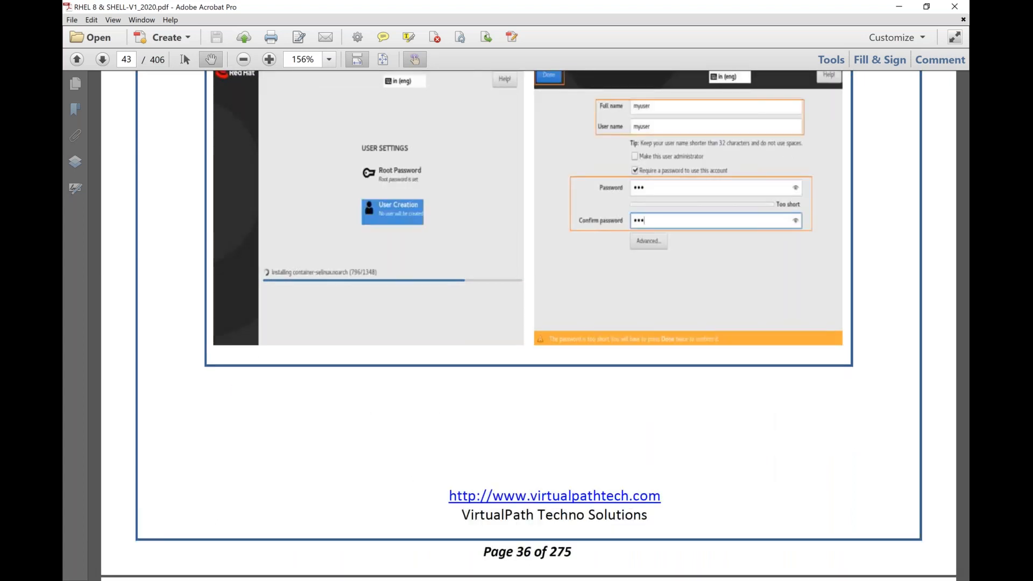
scroll(527, 323, down, 9)
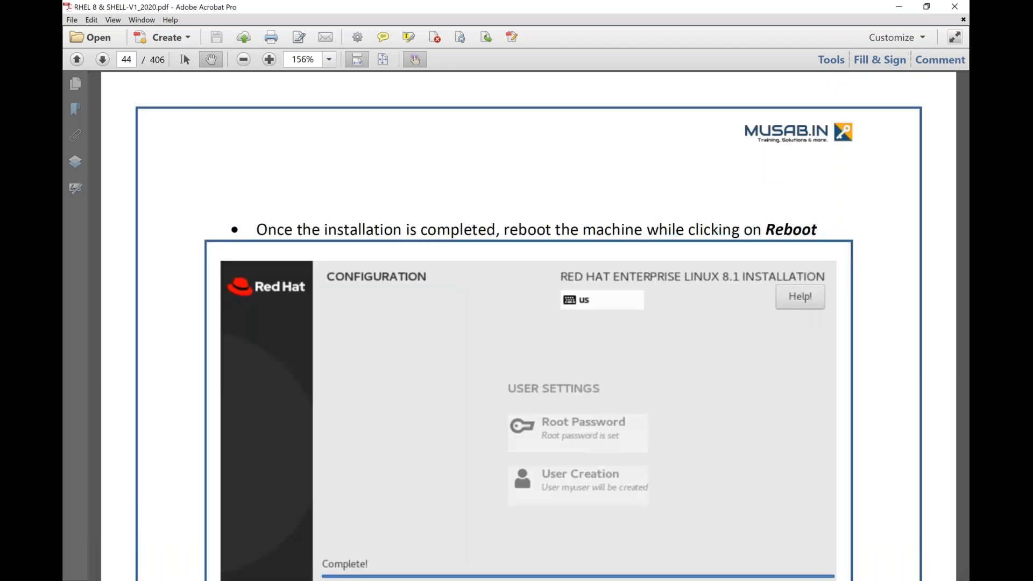
scroll(527, 323, down, 2)
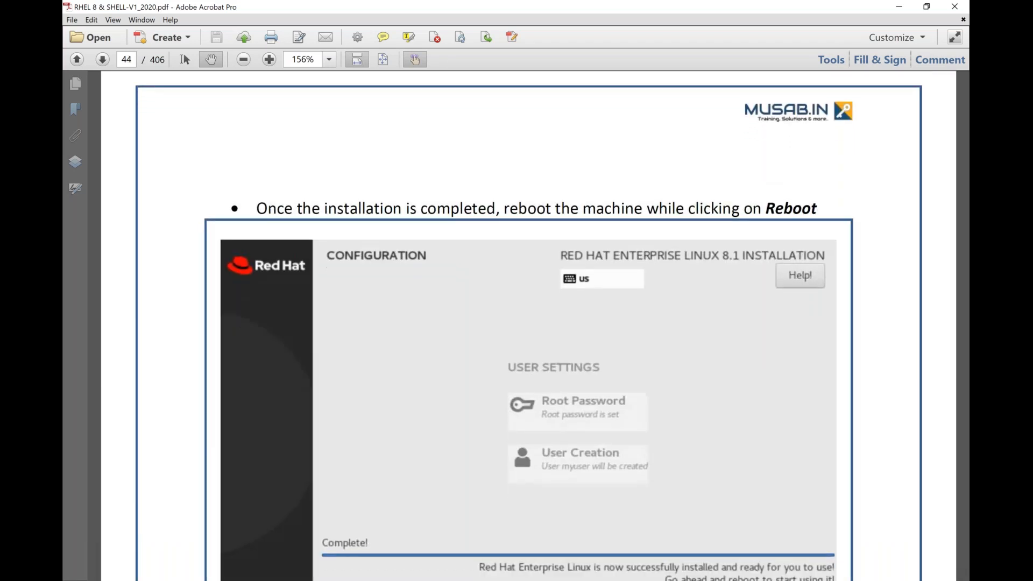
scroll(528, 323, down, 3)
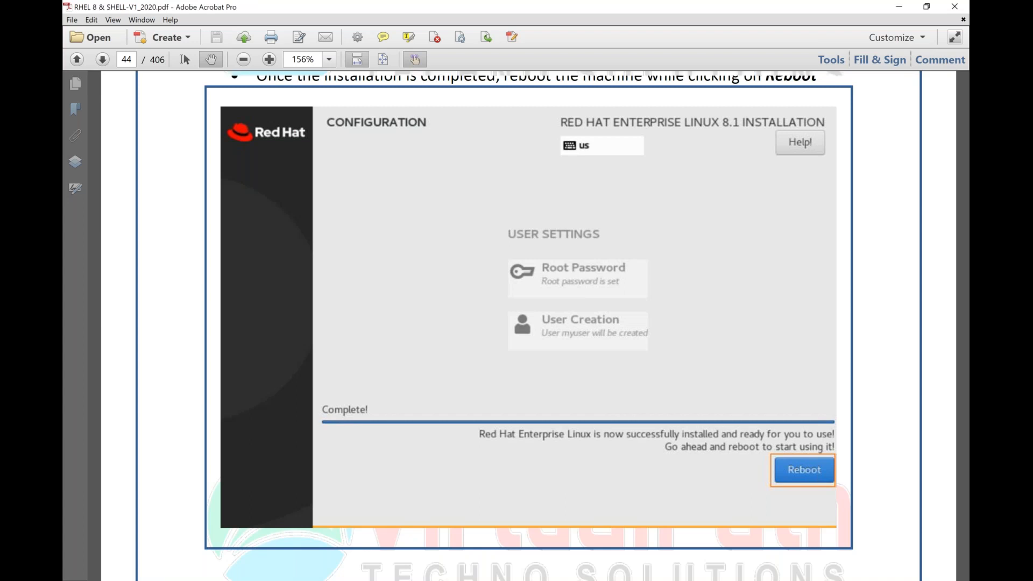
- Read the License Information and FINISH CONFIGURATION steps, then minimize Acrobat to reveal the installer
key(Page_Down)
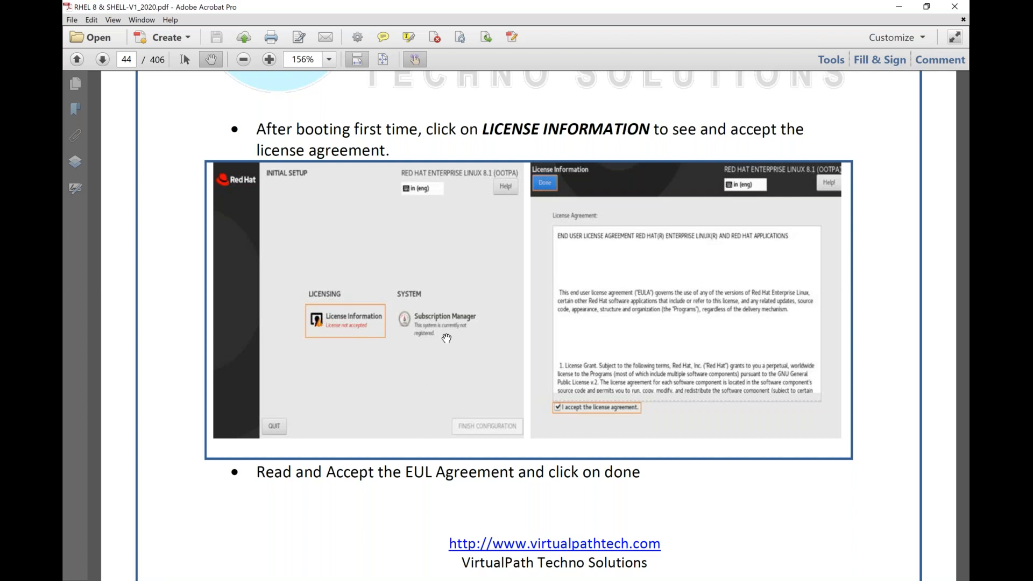
scroll(446, 338, down, 10)
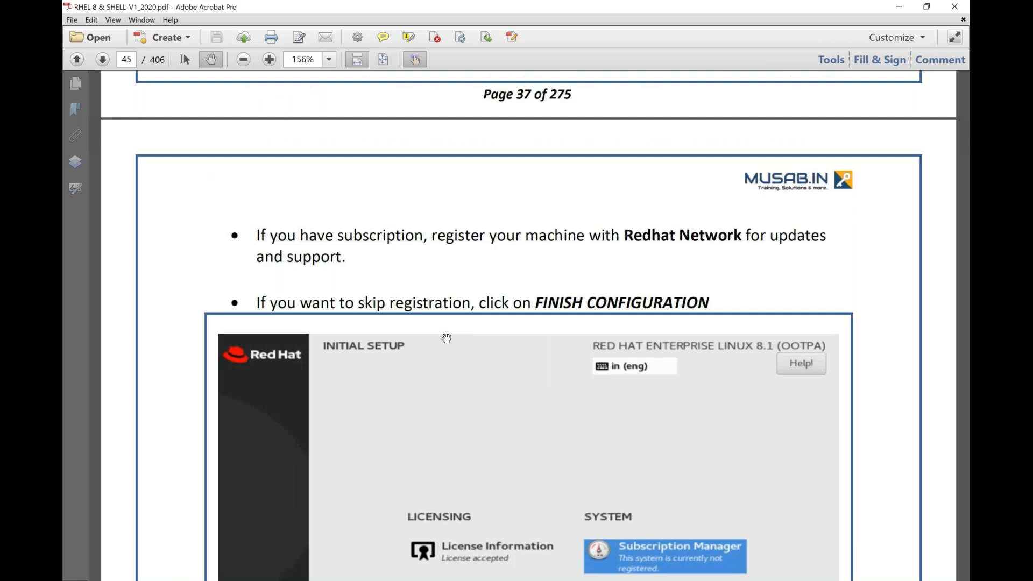
scroll(447, 338, down, 10)
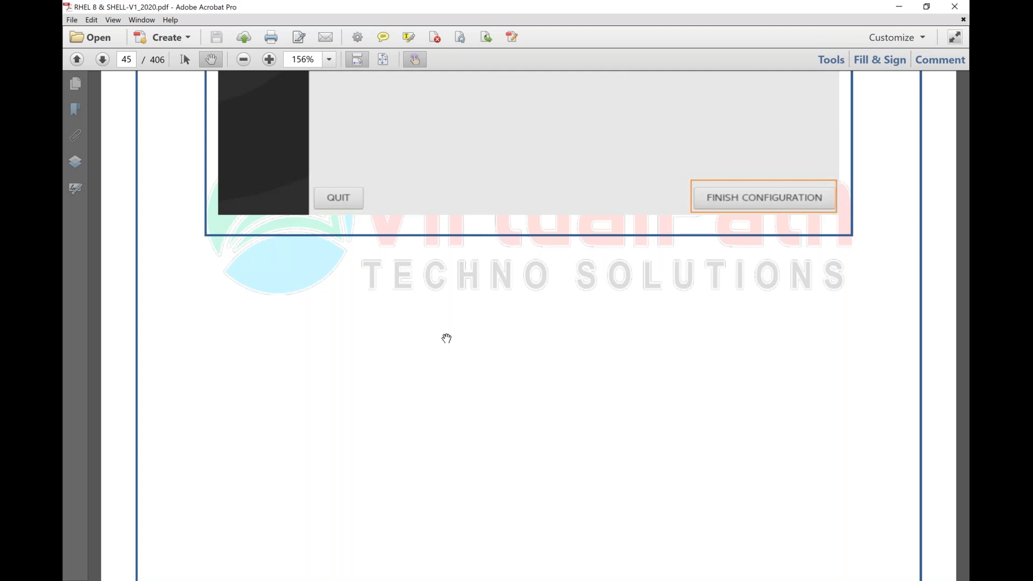
click(908, 10)
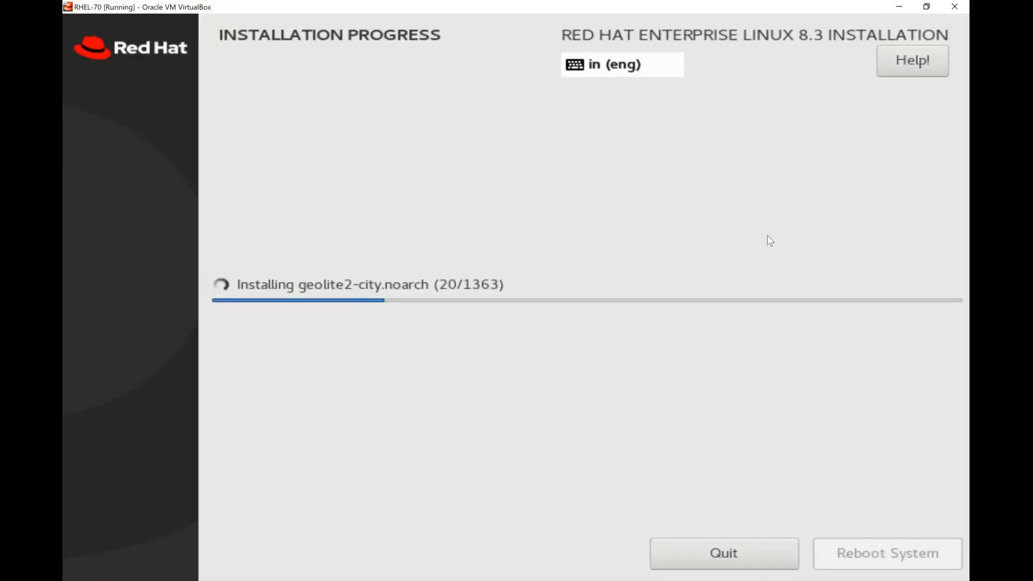